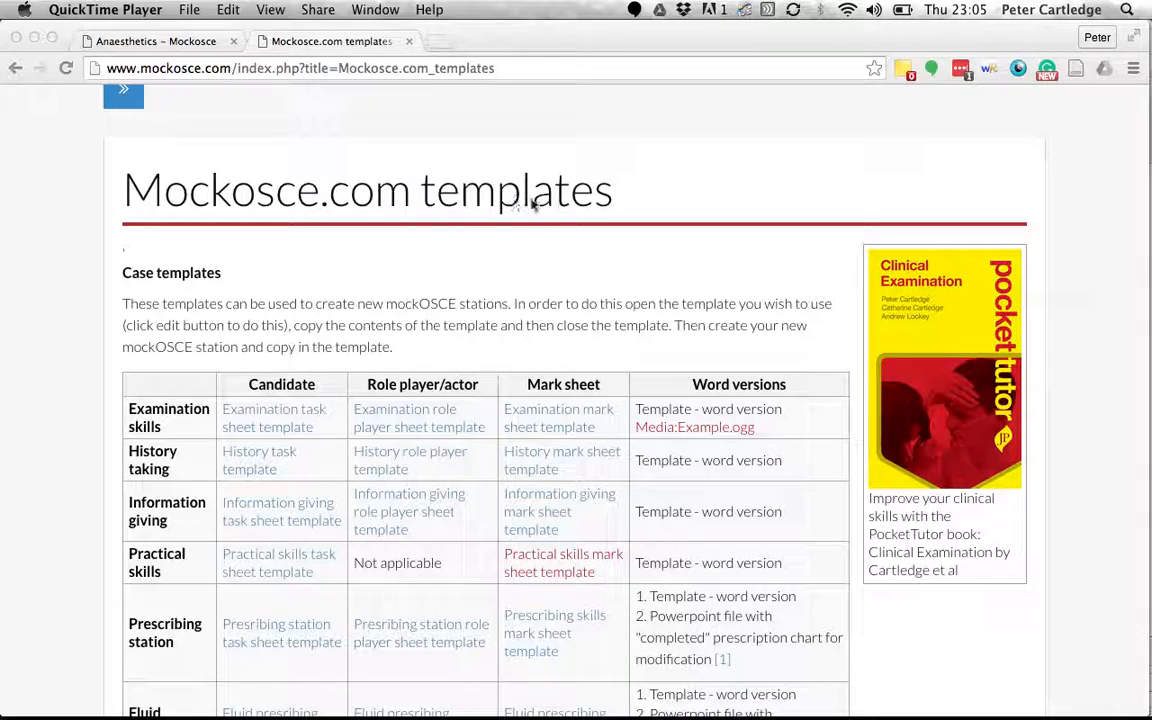
Scroll through the Mockosce.com case templates table, then go back to the Anaesthetics page.
{"action": "scroll", "coordinate": [507, 287], "scroll_direction": "down", "scroll_amount": 3}
{"action": "scroll", "coordinate": [507, 287], "scroll_direction": "down", "scroll_amount": 3}
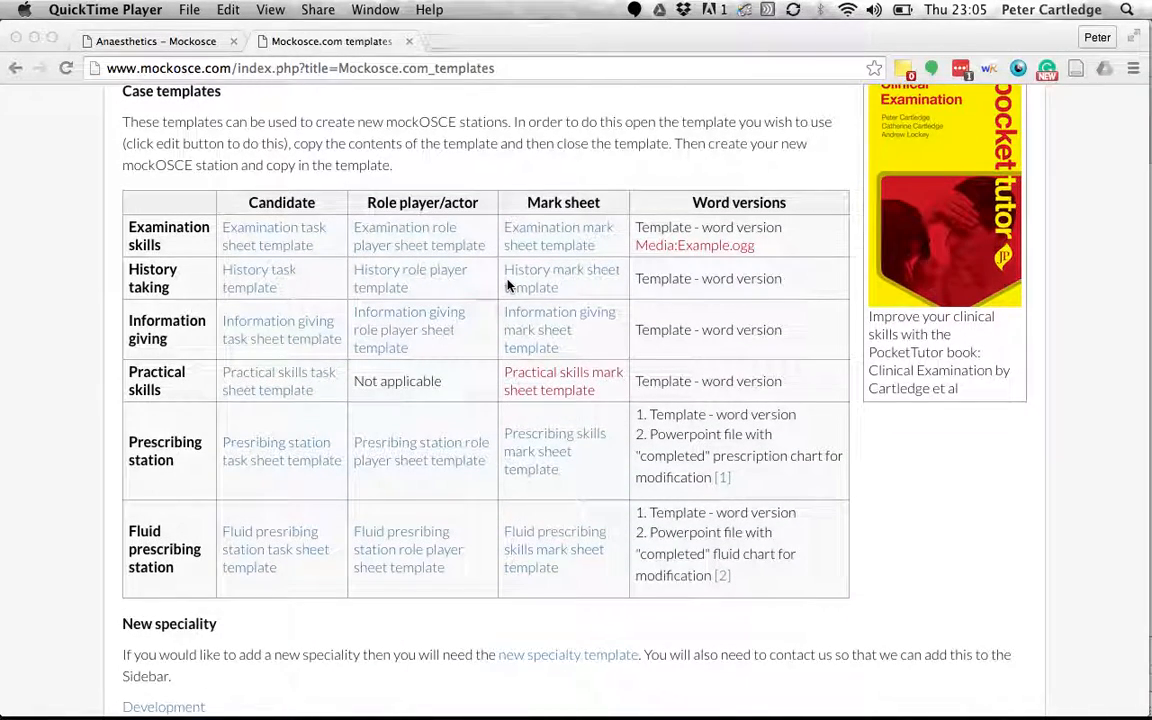
{"action": "scroll", "coordinate": [507, 287], "scroll_direction": "up", "scroll_amount": 9}
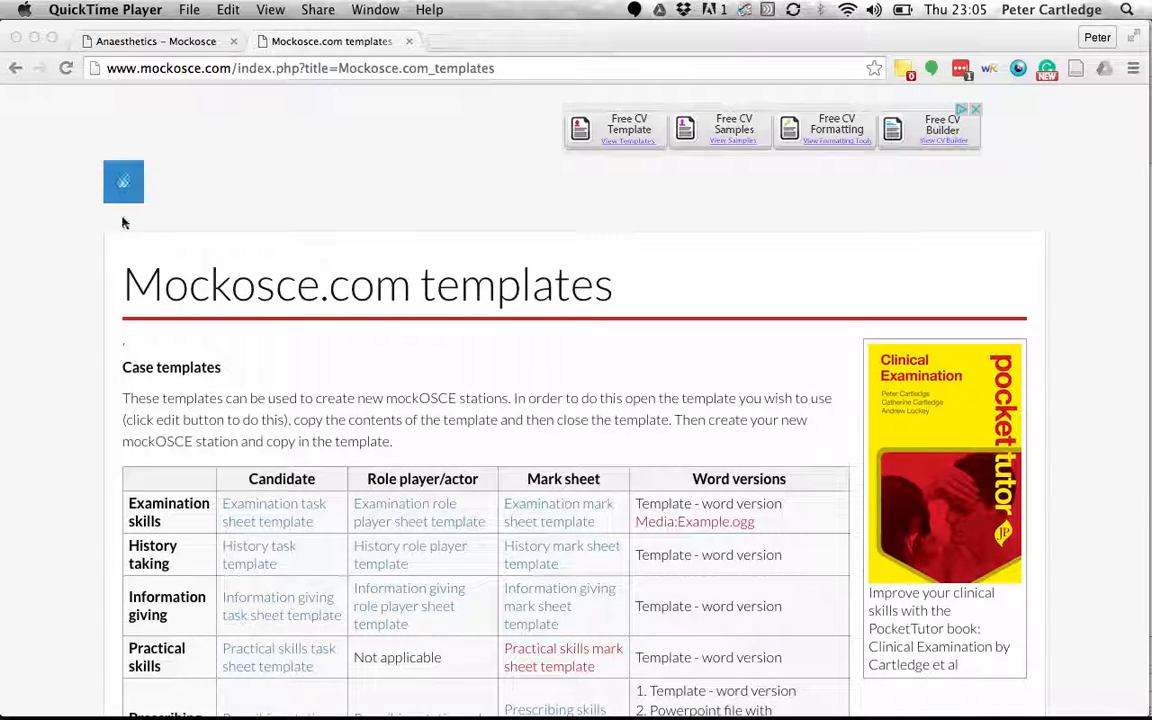
{"action": "scroll", "coordinate": [79, 381], "scroll_direction": "down", "scroll_amount": 10}
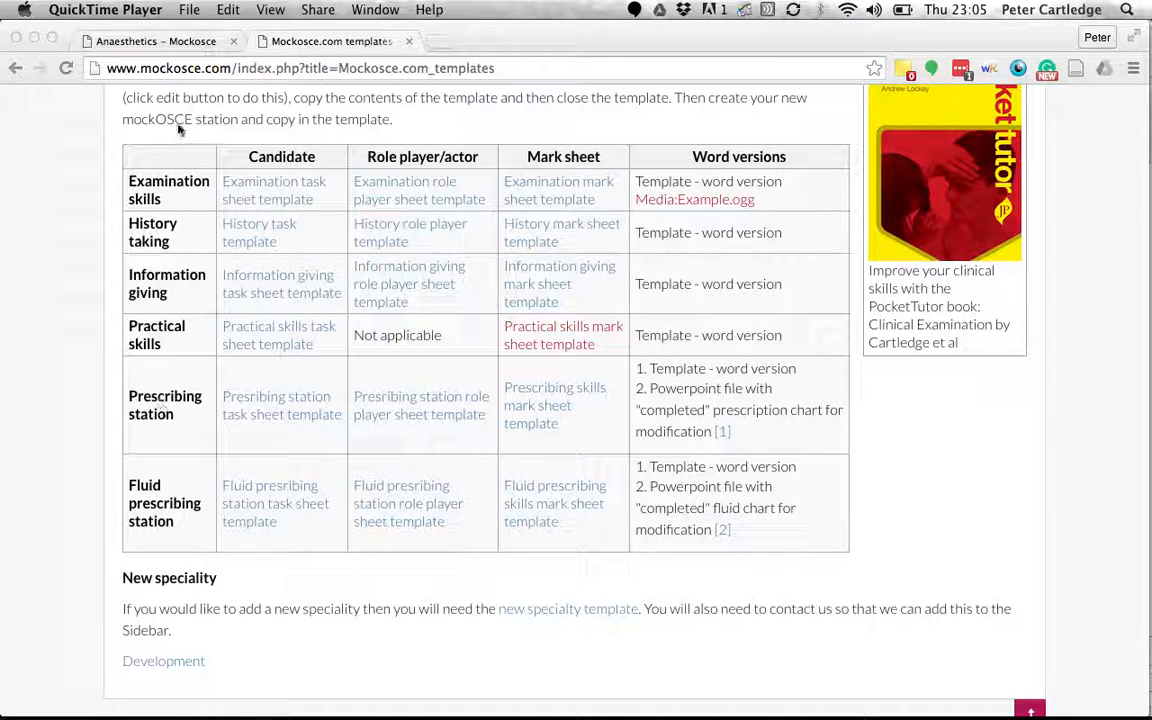
{"action": "left_click", "coordinate": [180, 42]}
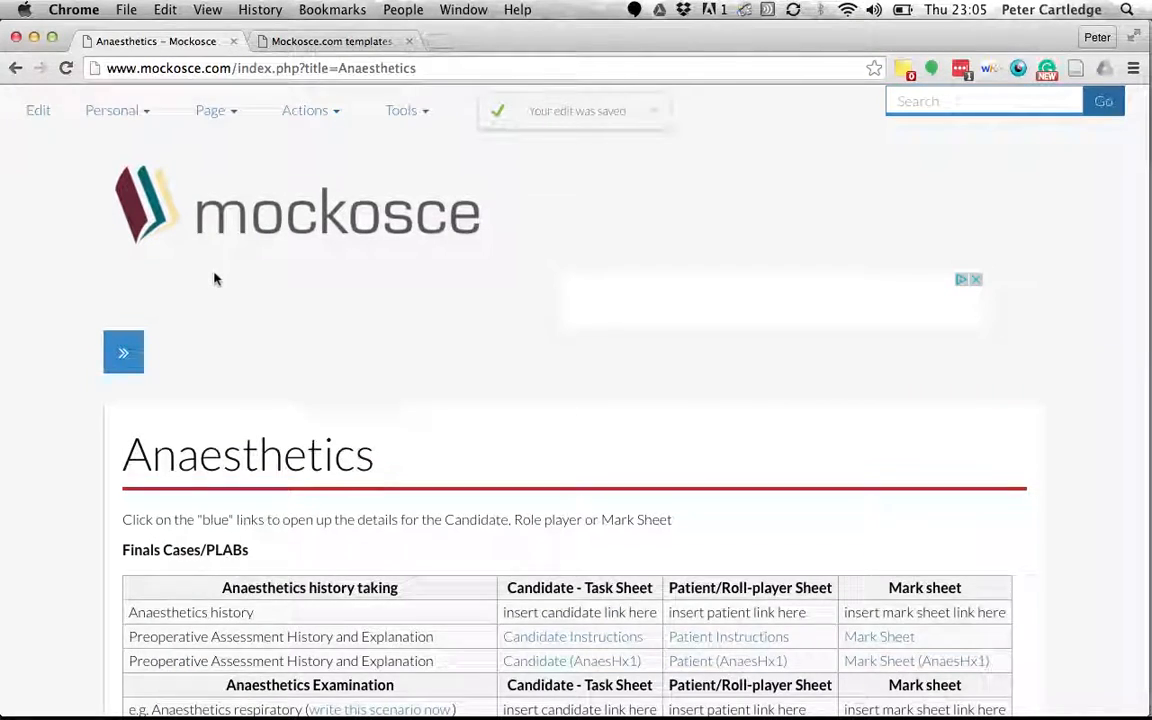
Open the red Candidate (AnaesPresc1) link under Anaesthetics Prescribing, then return to the templates tab.
{"action": "scroll", "coordinate": [216, 280], "scroll_direction": "down", "scroll_amount": 1}
{"action": "scroll", "coordinate": [216, 280], "scroll_direction": "down", "scroll_amount": 5}
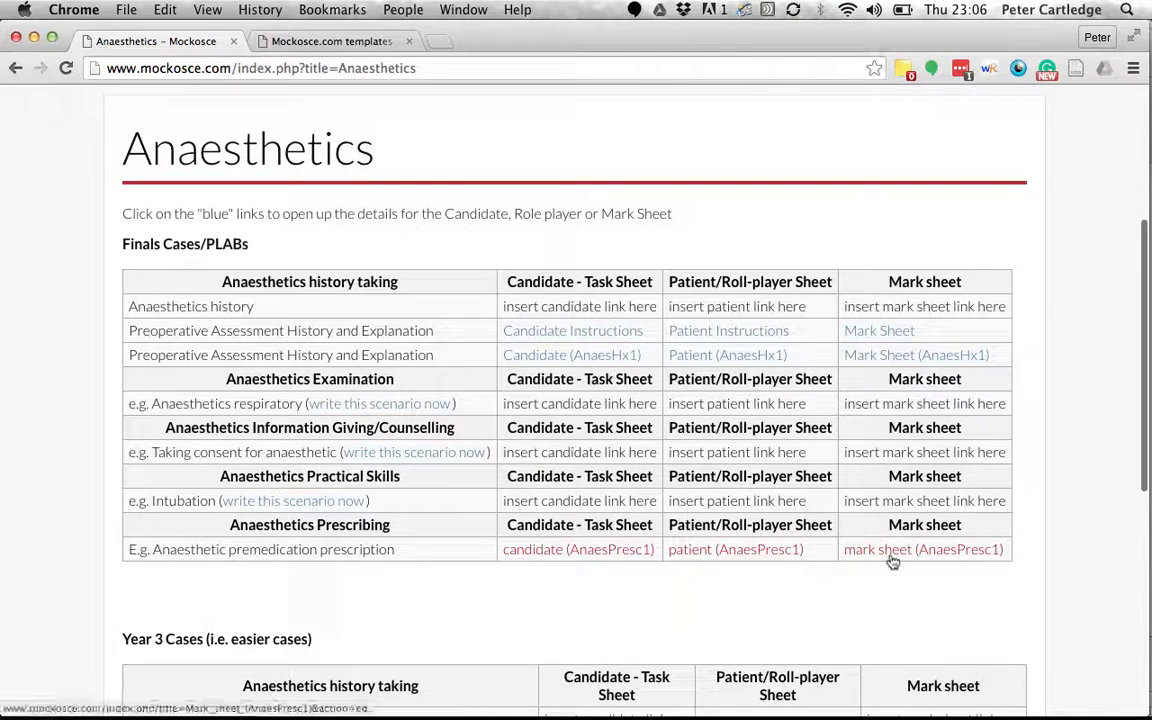
{"action": "left_click", "coordinate": [591, 561]}
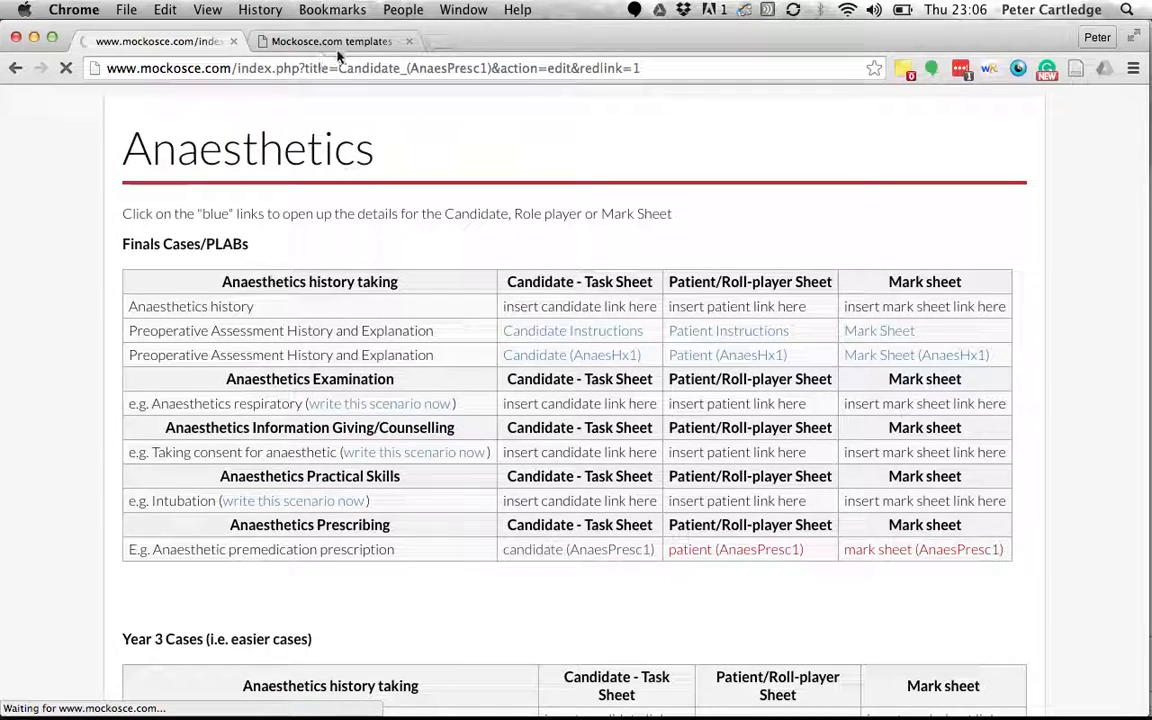
{"action": "left_click", "coordinate": [306, 42]}
Open the Presribing station task sheet template in a new tab and bring up its edit page.
{"action": "scroll", "coordinate": [81, 412], "scroll_direction": "down", "scroll_amount": 1}
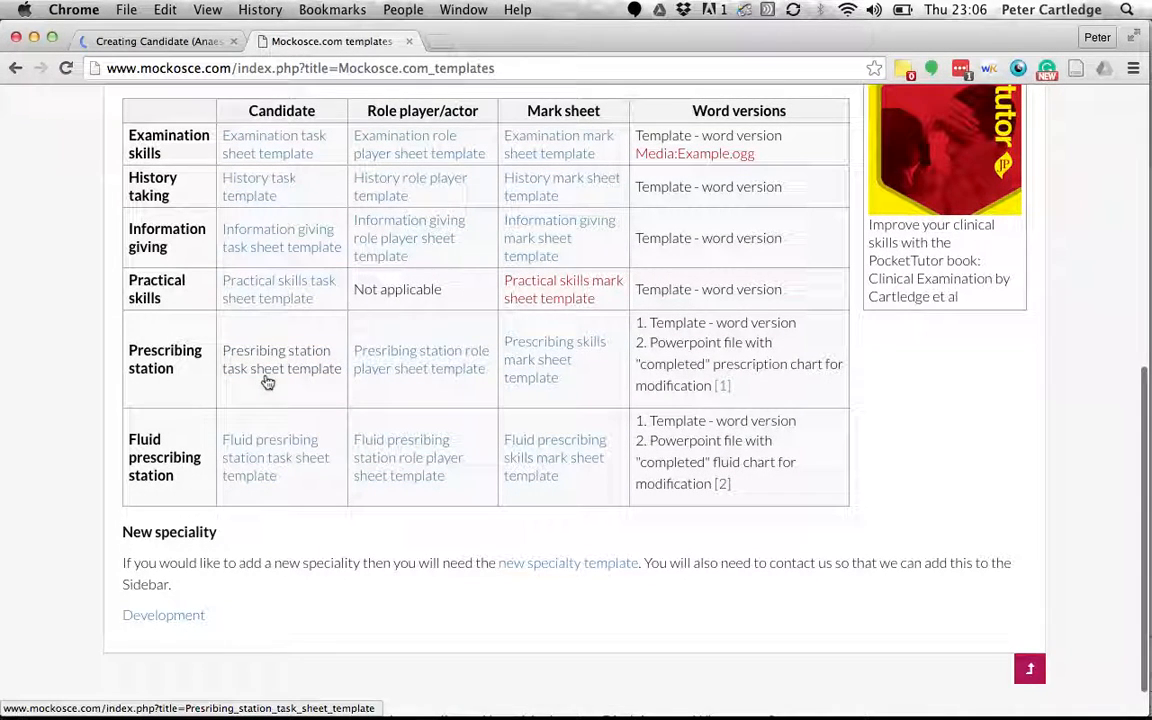
{"action": "right_click", "coordinate": [270, 378]}
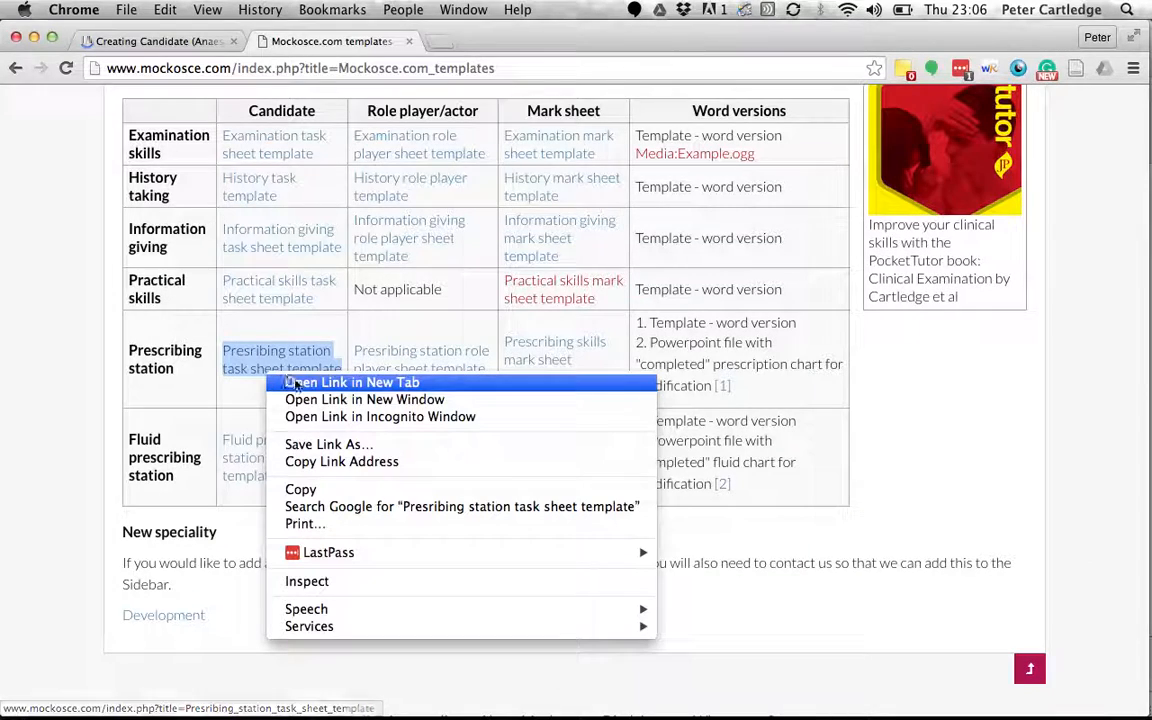
{"action": "left_click", "coordinate": [300, 383]}
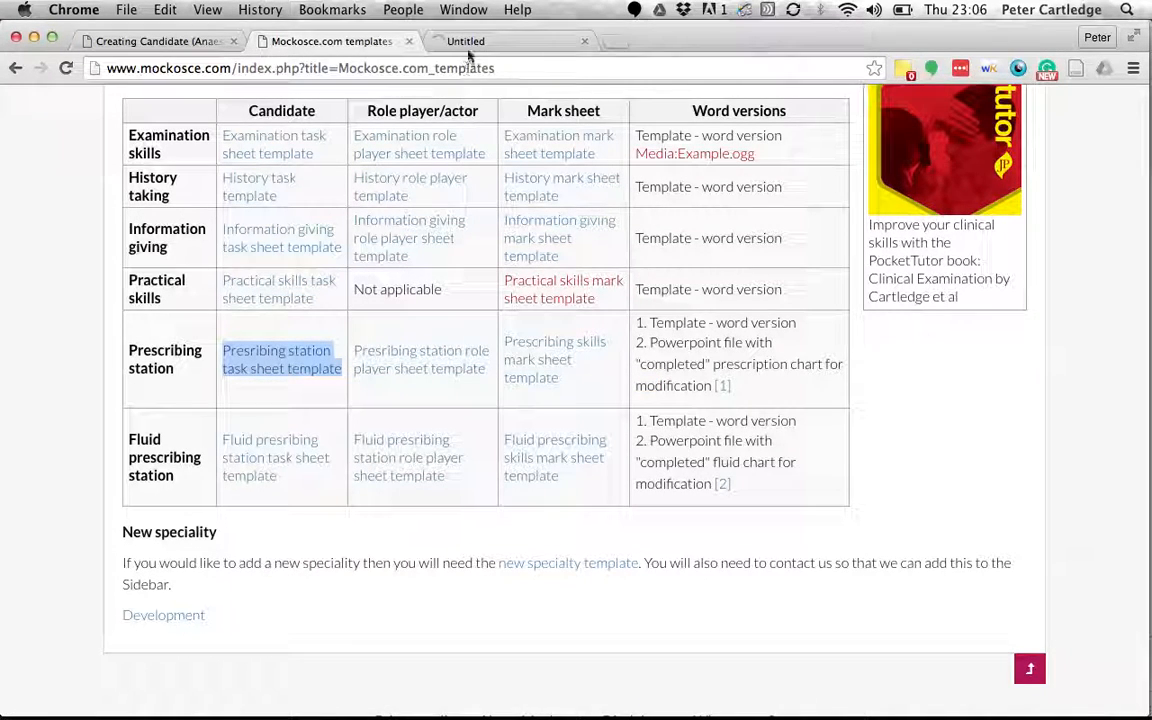
{"action": "left_click", "coordinate": [495, 44]}
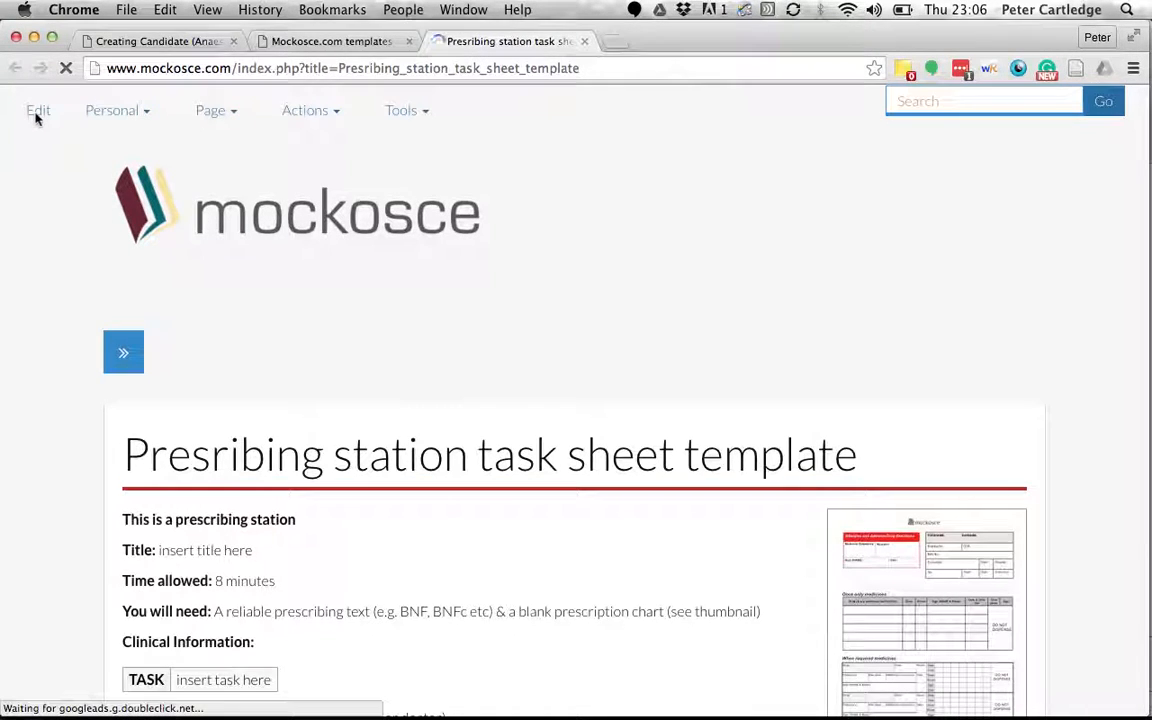
{"action": "left_click", "coordinate": [37, 116]}
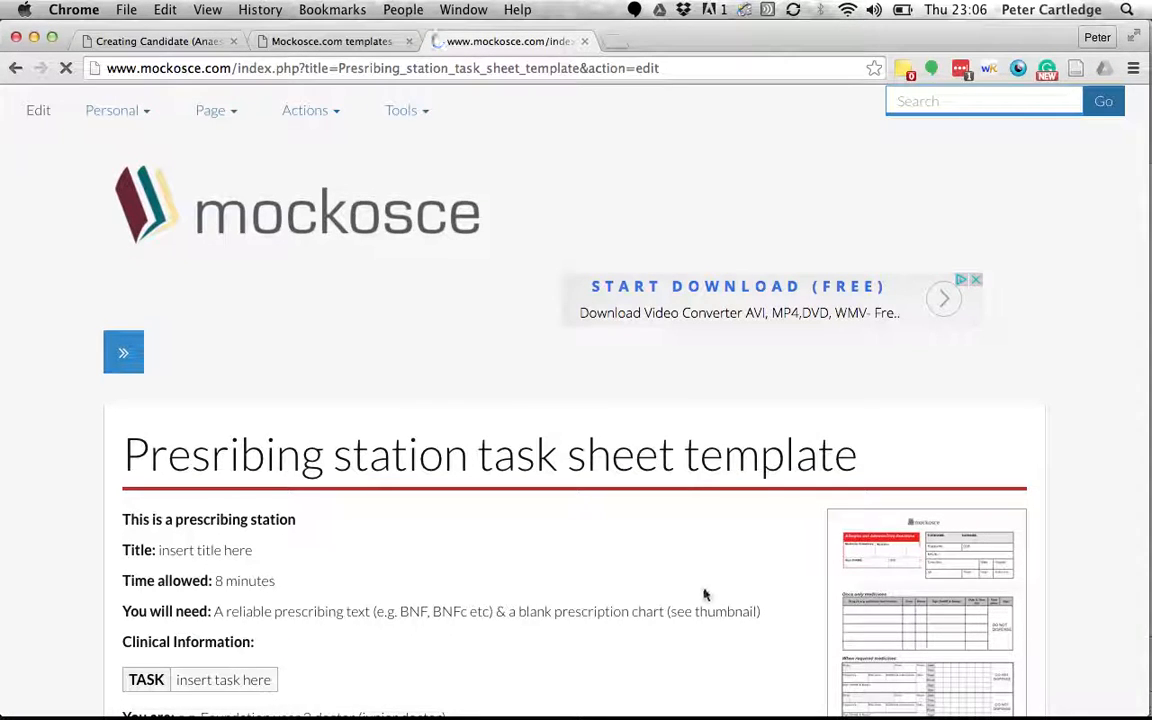
{"action": "scroll", "coordinate": [704, 594], "scroll_direction": "down", "scroll_amount": 3}
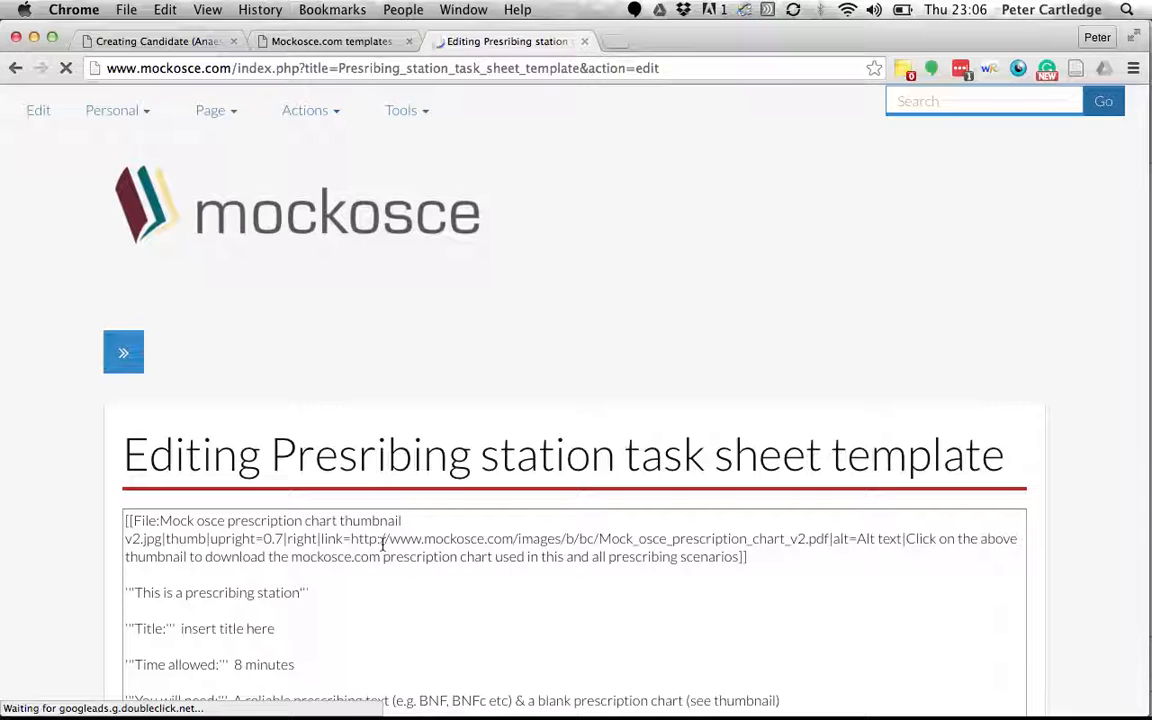
Select all of the Presribing station task sheet template's wikitext and copy it.
{"action": "left_click", "coordinate": [382, 540]}
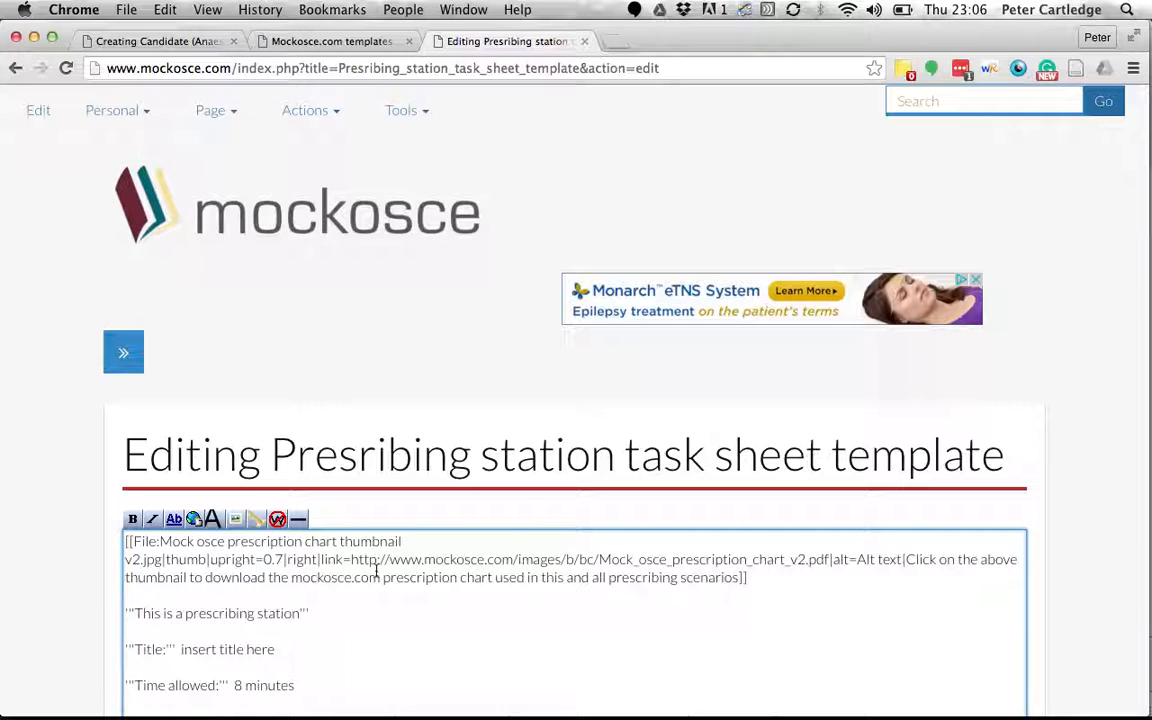
{"action": "key", "text": "super+a"}
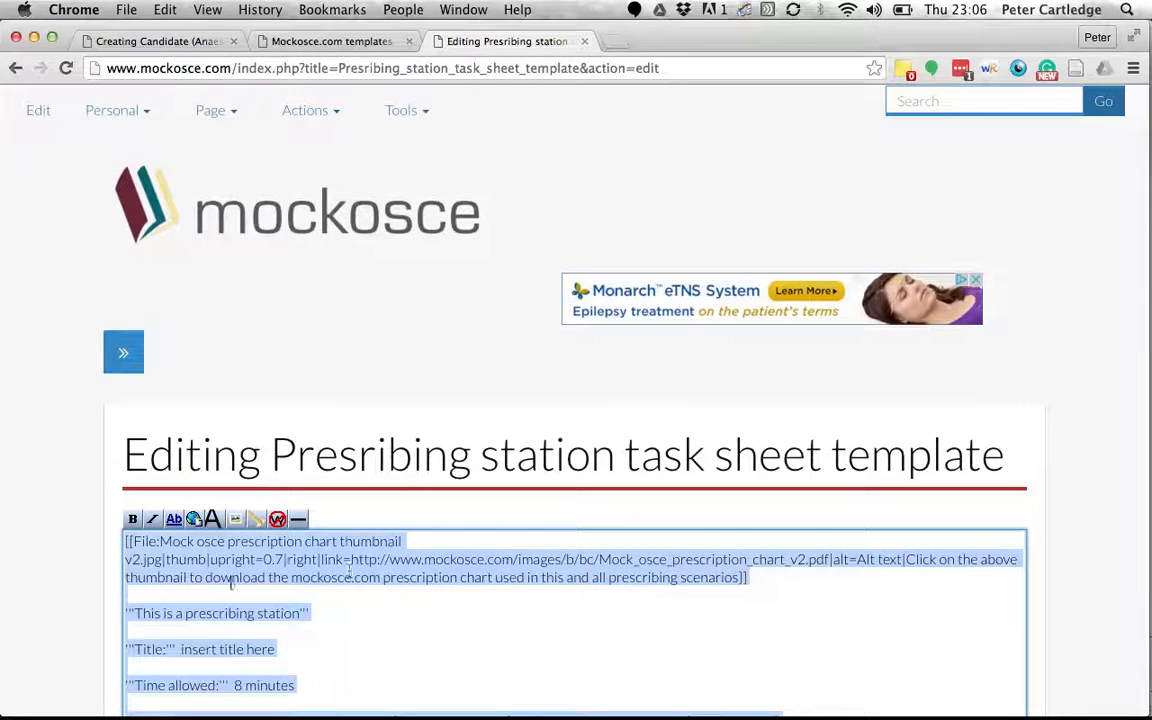
{"action": "scroll", "coordinate": [100, 500], "scroll_direction": "down", "scroll_amount": 3}
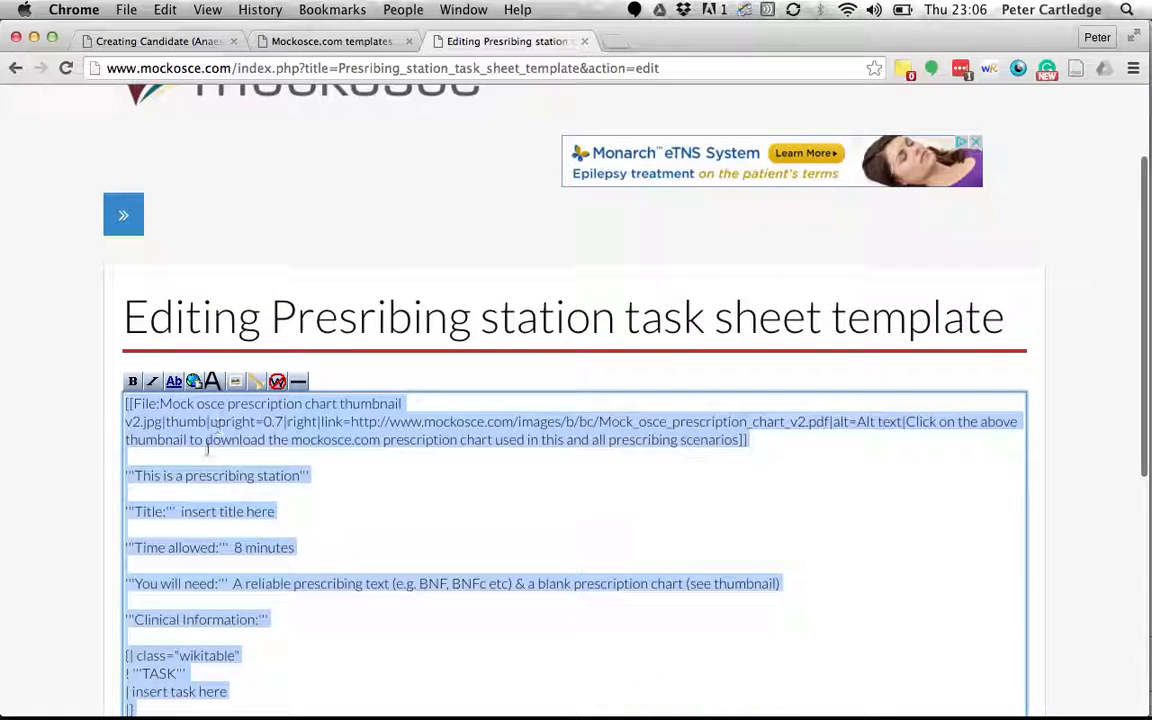
{"action": "left_click", "coordinate": [243, 500]}
{"action": "scroll", "coordinate": [243, 502], "scroll_direction": "down", "scroll_amount": 2}
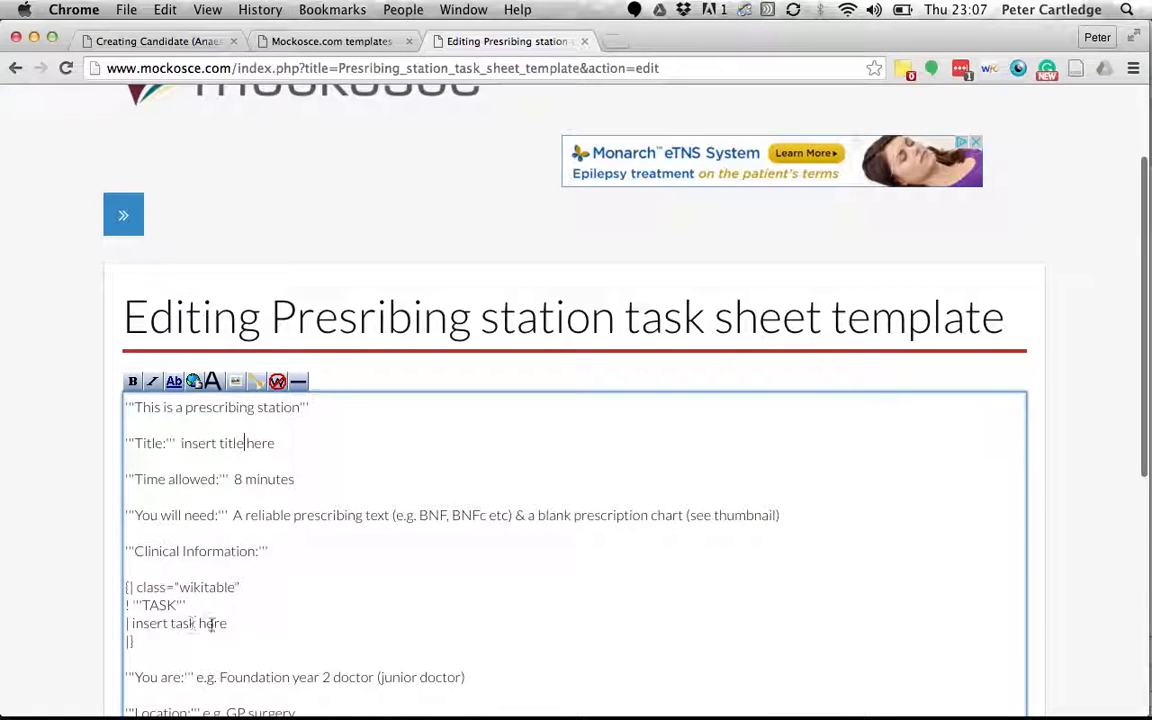
{"action": "scroll", "coordinate": [118, 590], "scroll_direction": "down", "scroll_amount": 2}
{"action": "scroll", "coordinate": [116, 589], "scroll_direction": "up", "scroll_amount": 5}
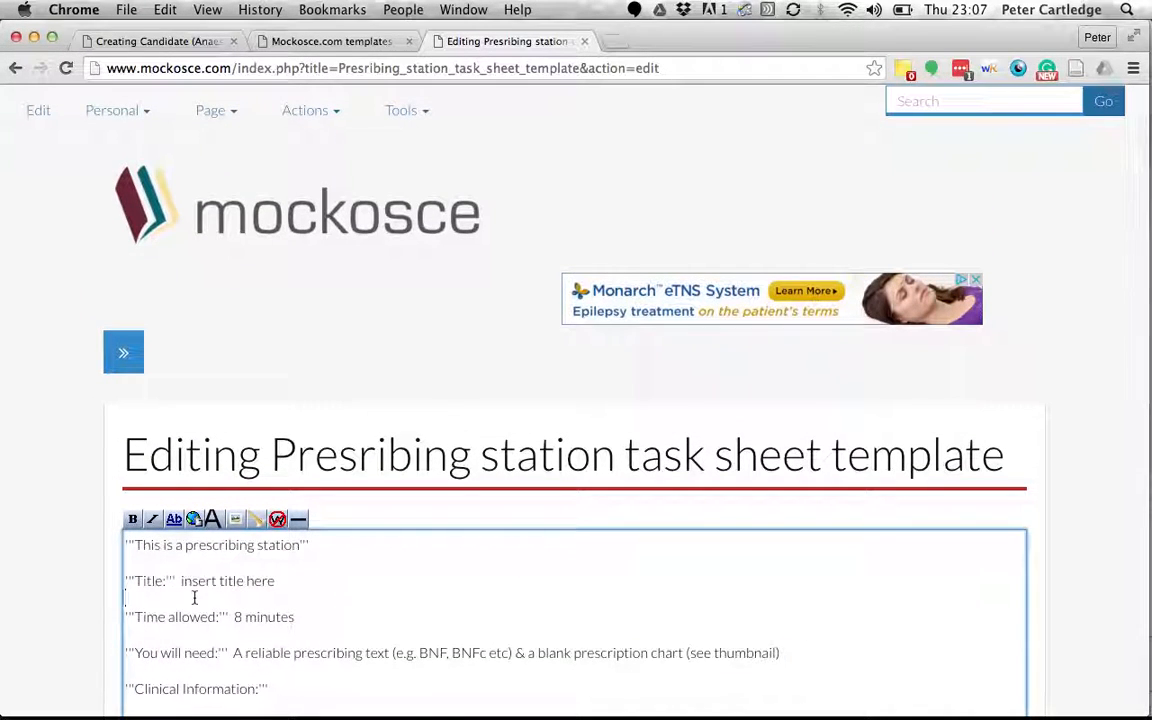
{"action": "key", "text": "super+a"}
{"action": "right_click", "coordinate": [228, 580]}
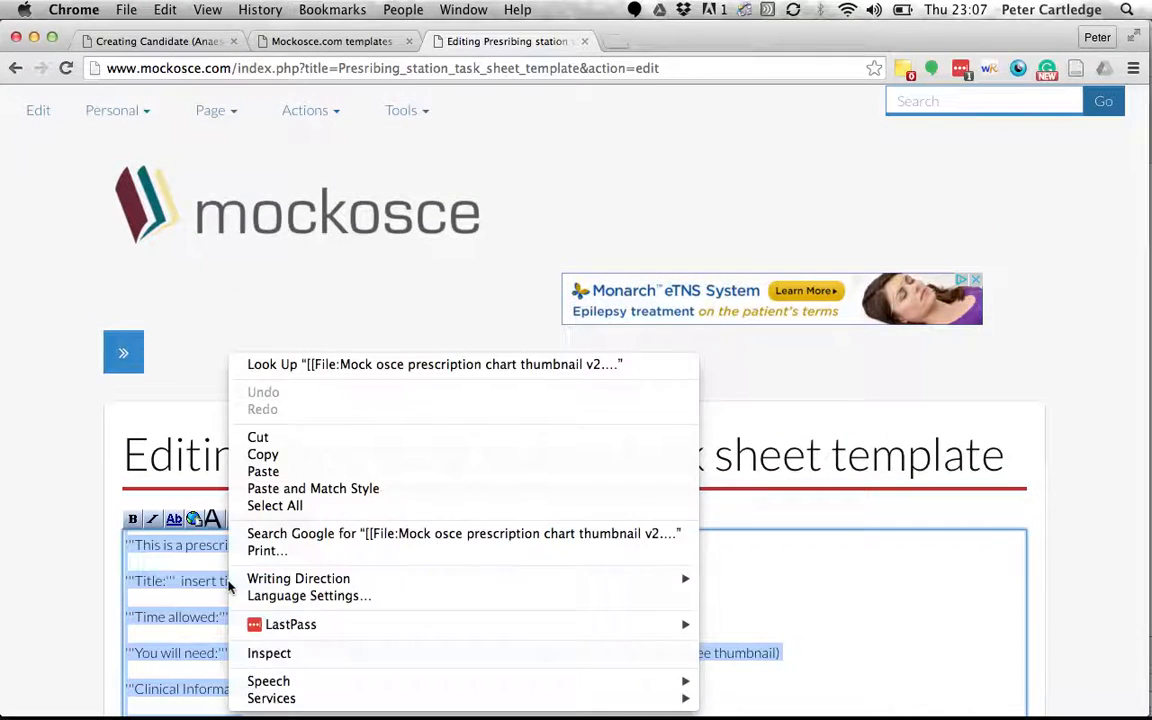
{"action": "left_click", "coordinate": [250, 452]}
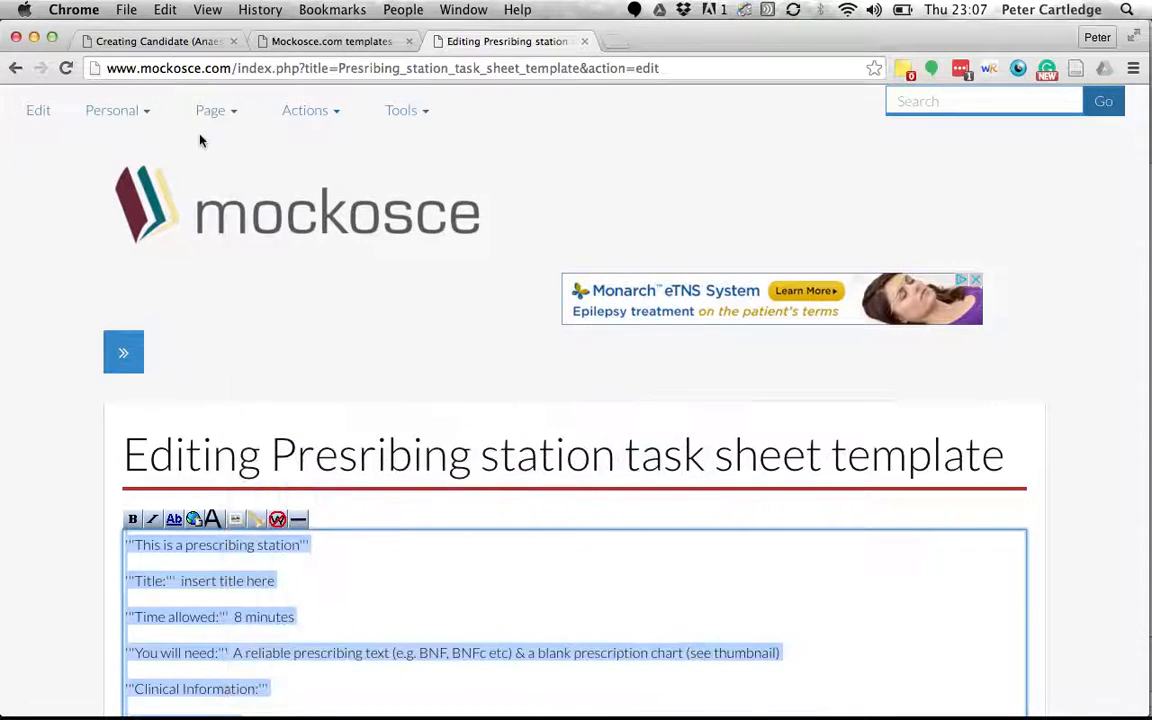
Paste the copied template wikitext into the new Candidate (AnaesPresc1) page.
{"action": "left_click", "coordinate": [172, 42]}
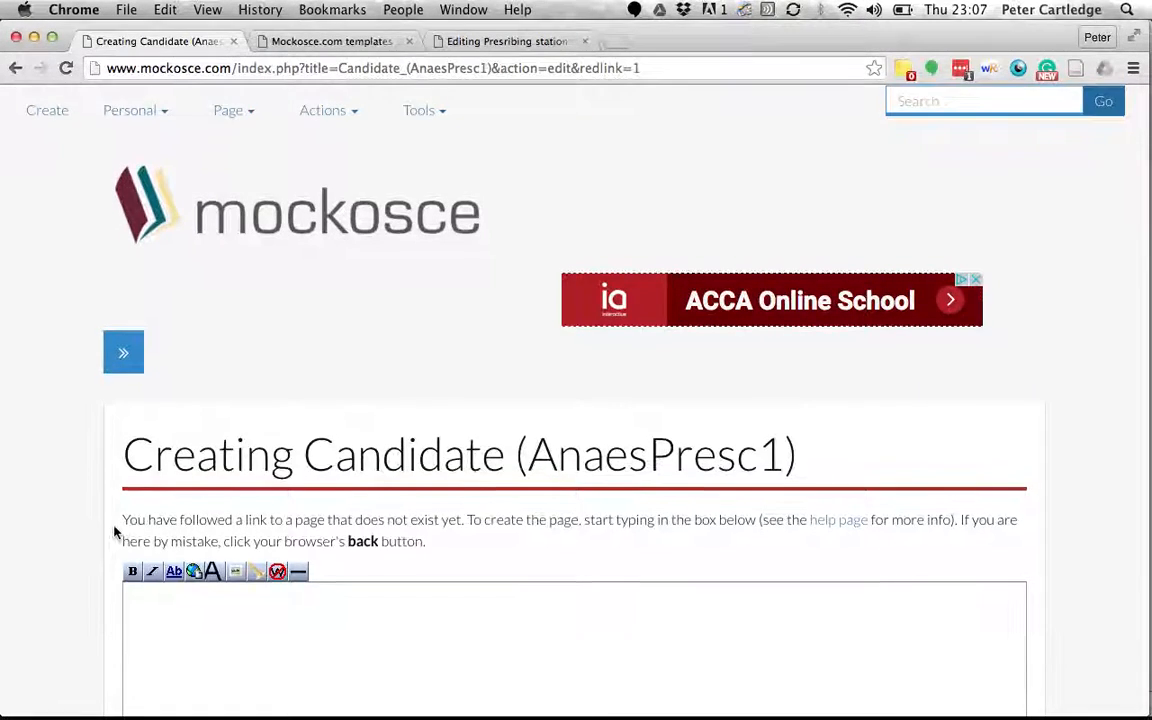
{"action": "scroll", "coordinate": [113, 532], "scroll_direction": "down", "scroll_amount": 5}
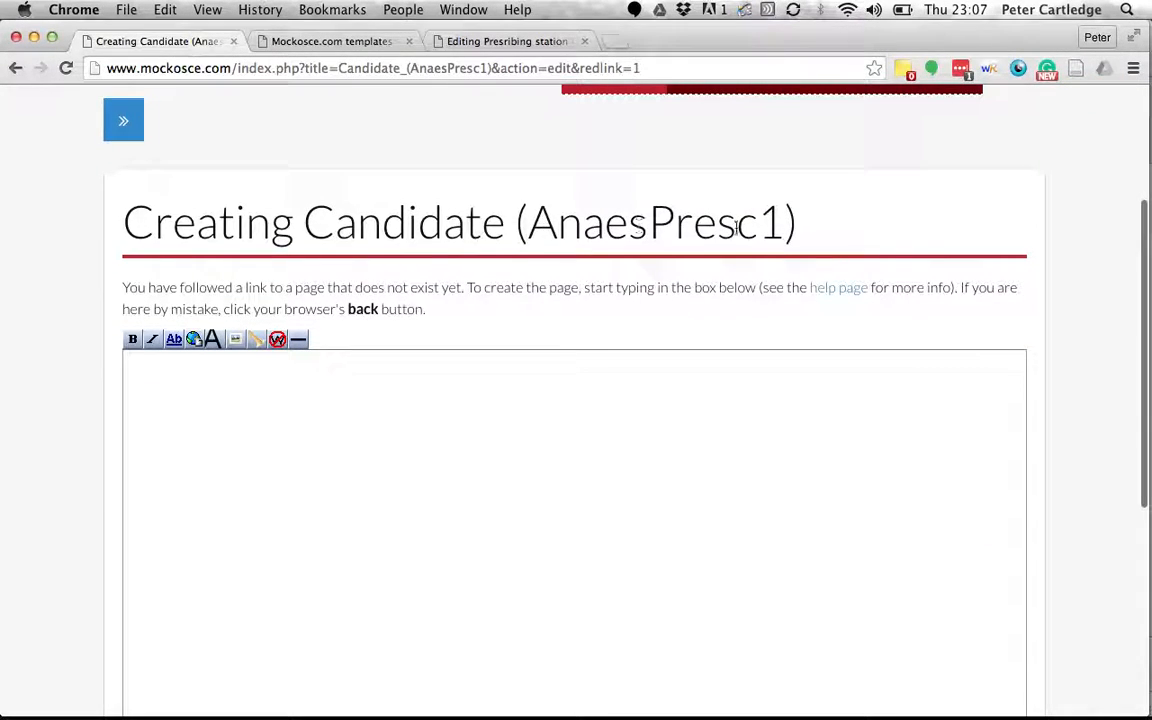
{"action": "left_click", "coordinate": [480, 453]}
{"action": "key", "text": "super+v"}
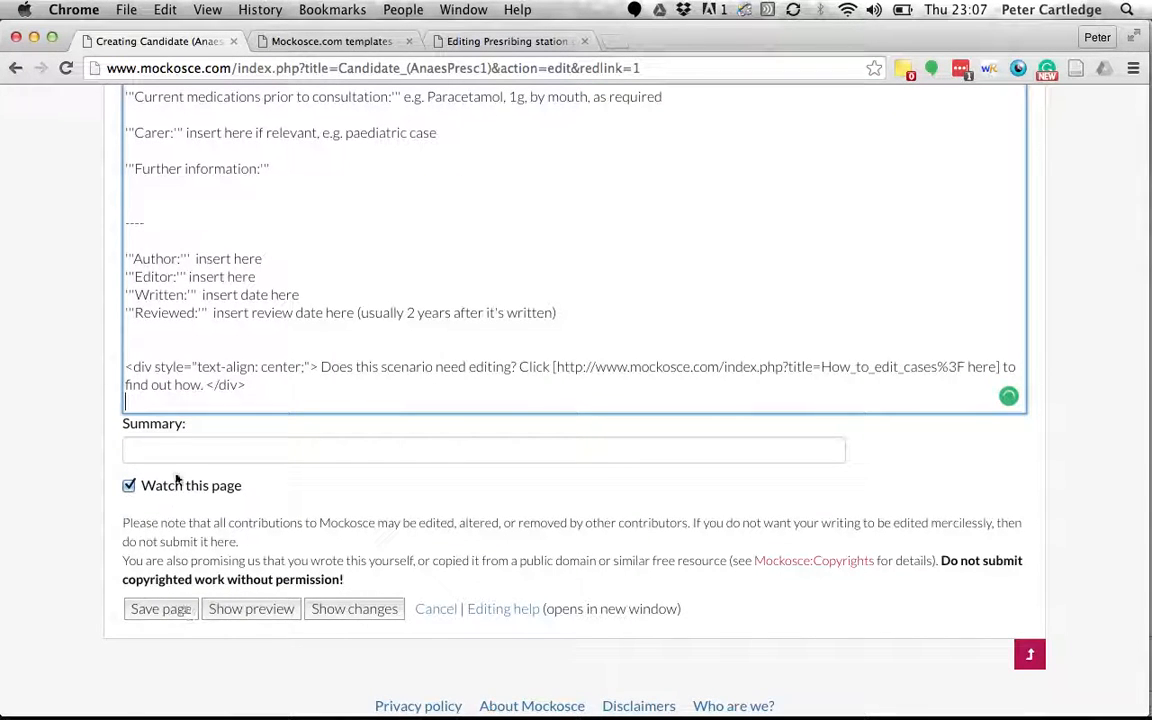
Replace 'insert title here' with 'Anaesthetic prescribing' and save the page.
{"action": "scroll", "coordinate": [110, 368], "scroll_direction": "up", "scroll_amount": 5}
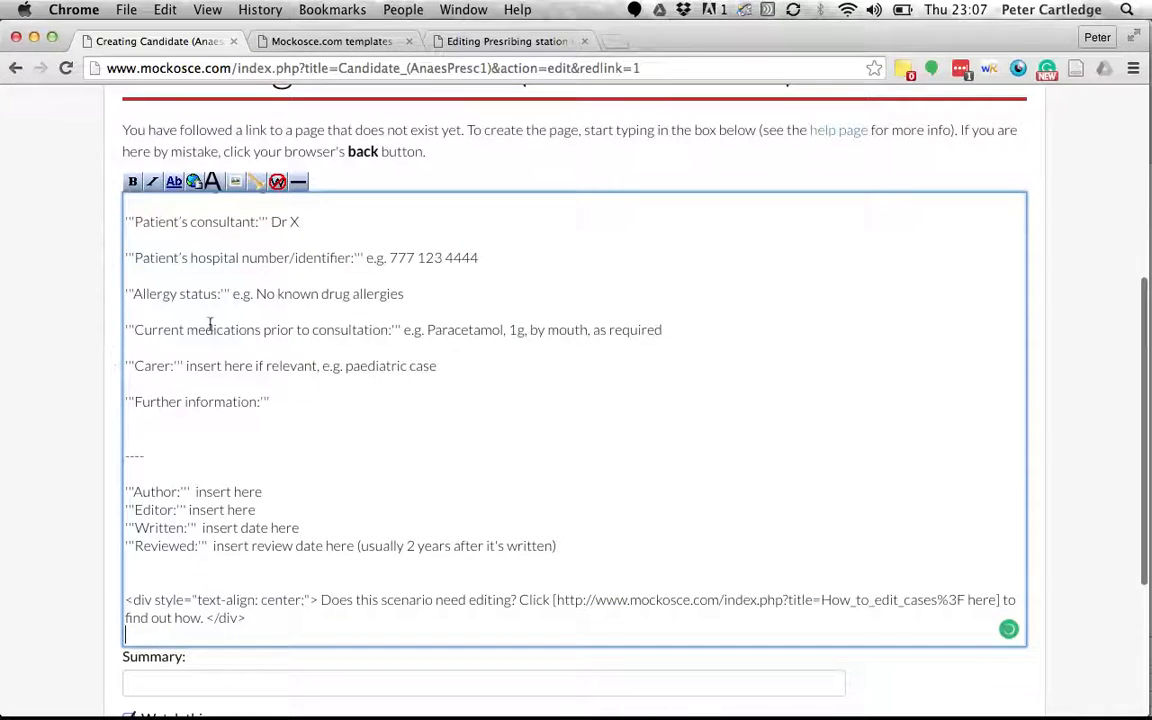
{"action": "scroll", "coordinate": [210, 323], "scroll_direction": "up", "scroll_amount": 10}
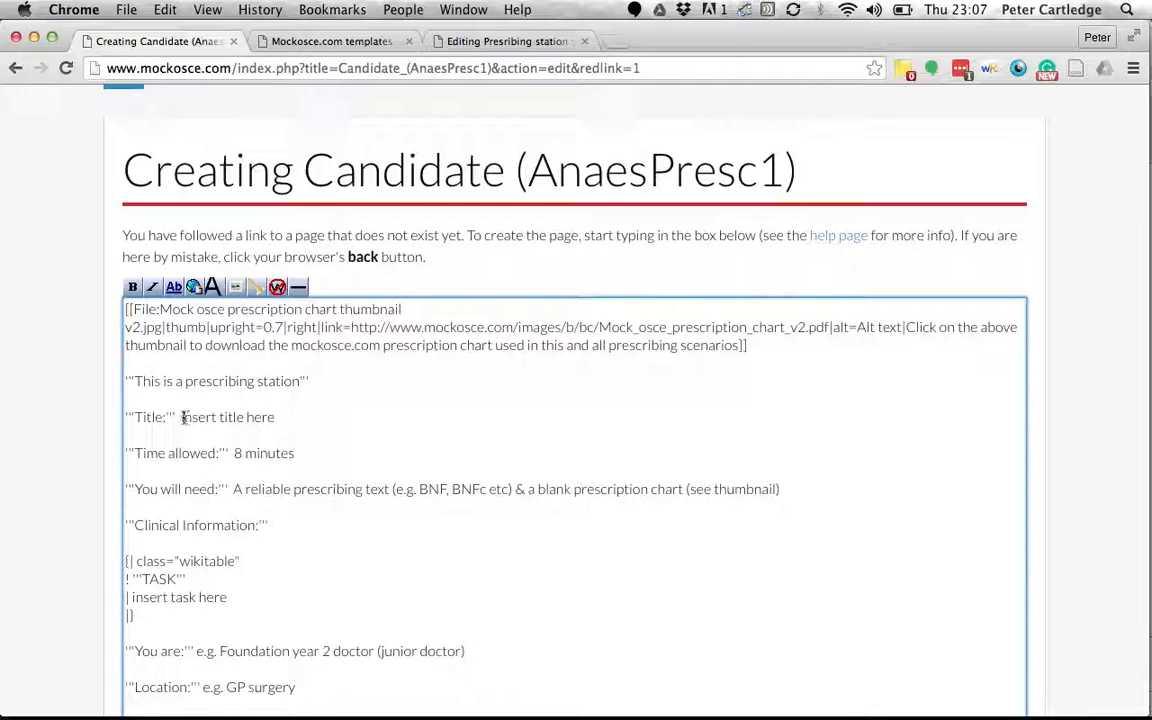
{"action": "left_click_drag", "start_coordinate": [256, 417], "coordinate": [271, 417]}
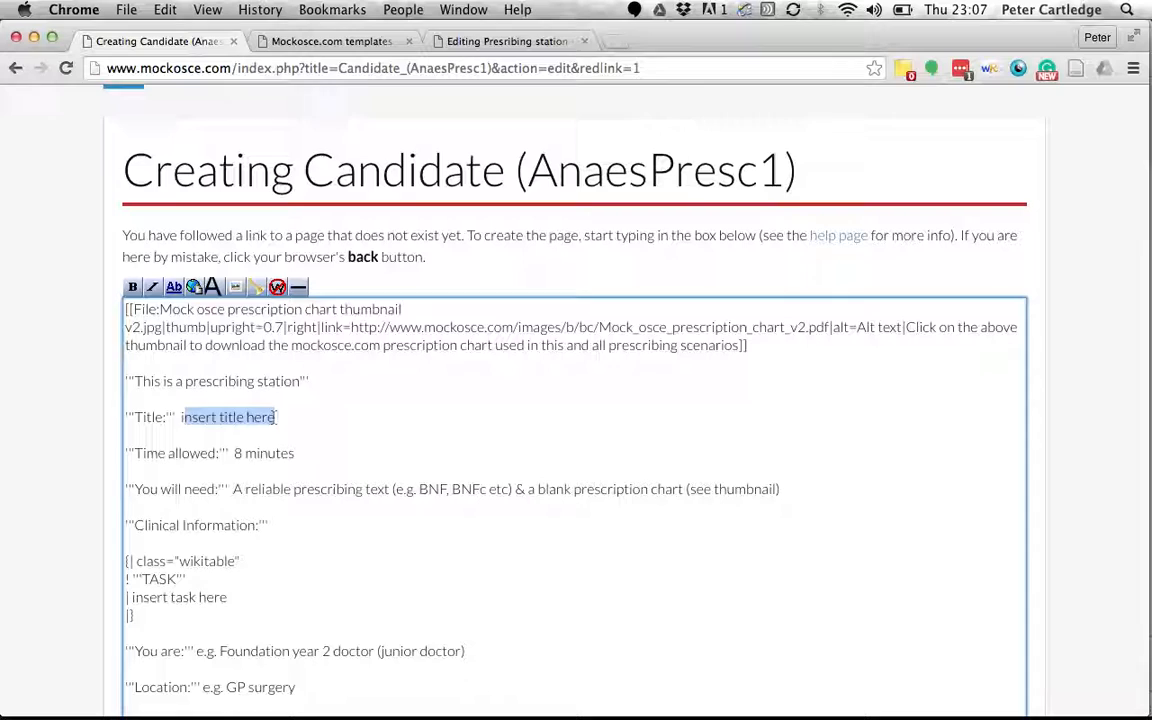
{"action": "key", "text": "BackSpace"}
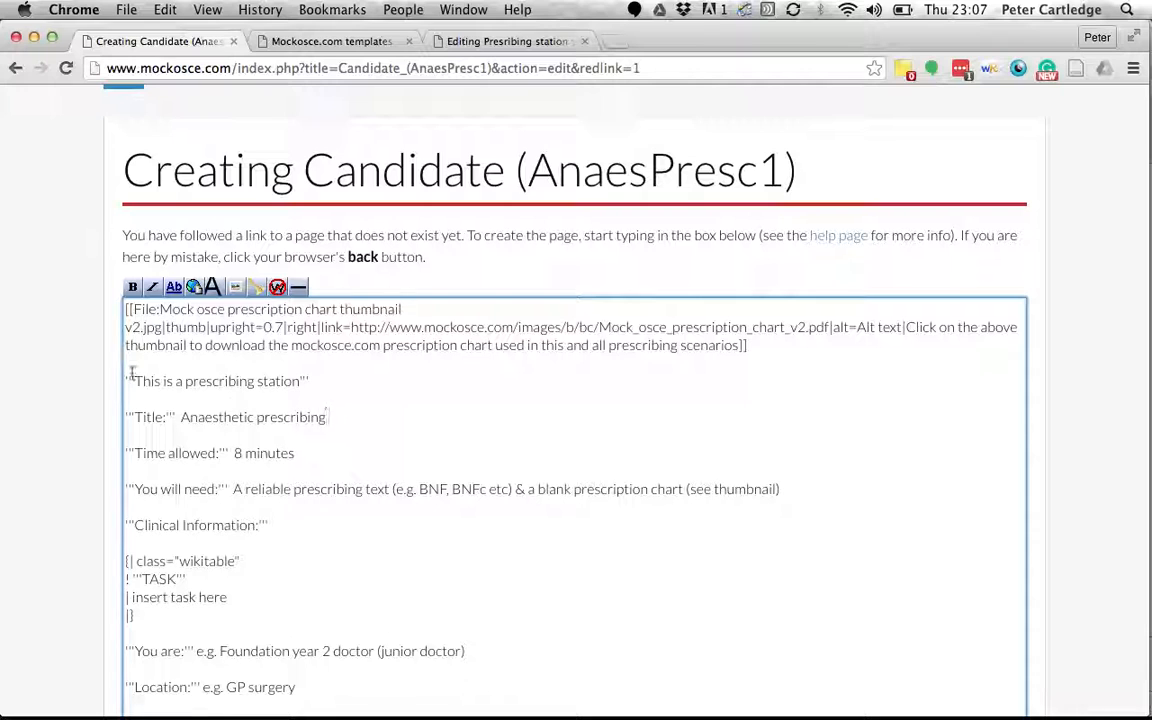
{"action": "scroll", "coordinate": [105, 375], "scroll_direction": "down", "scroll_amount": 5}
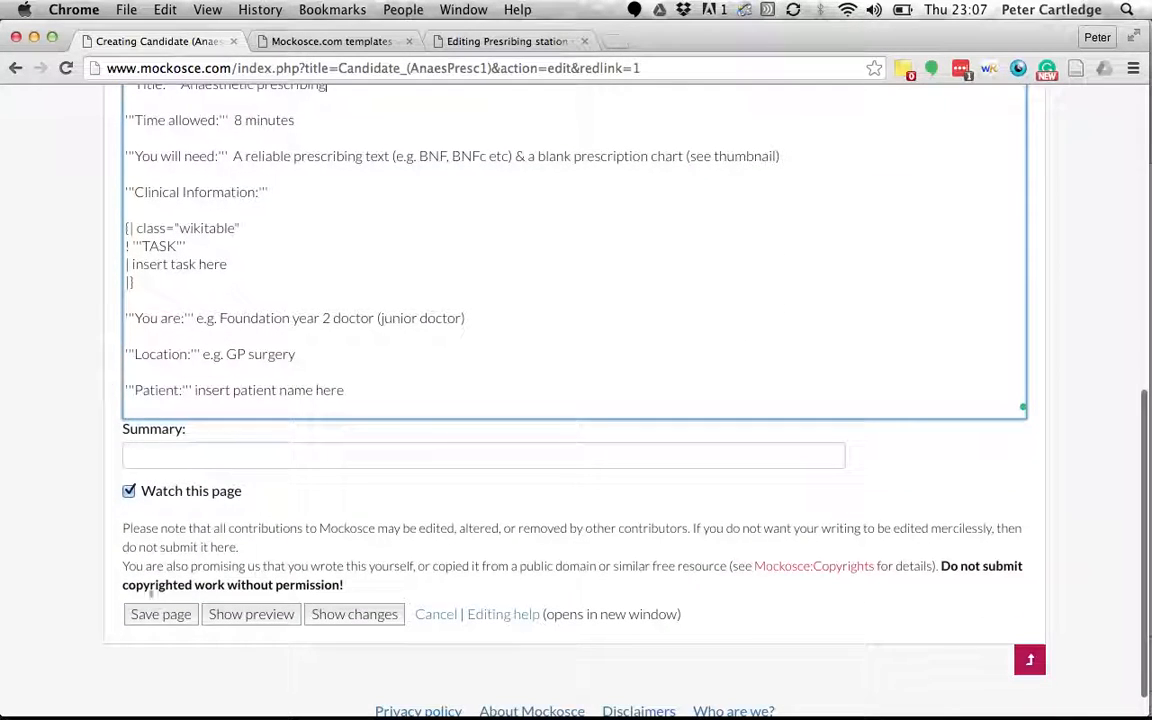
{"action": "left_click", "coordinate": [155, 614]}
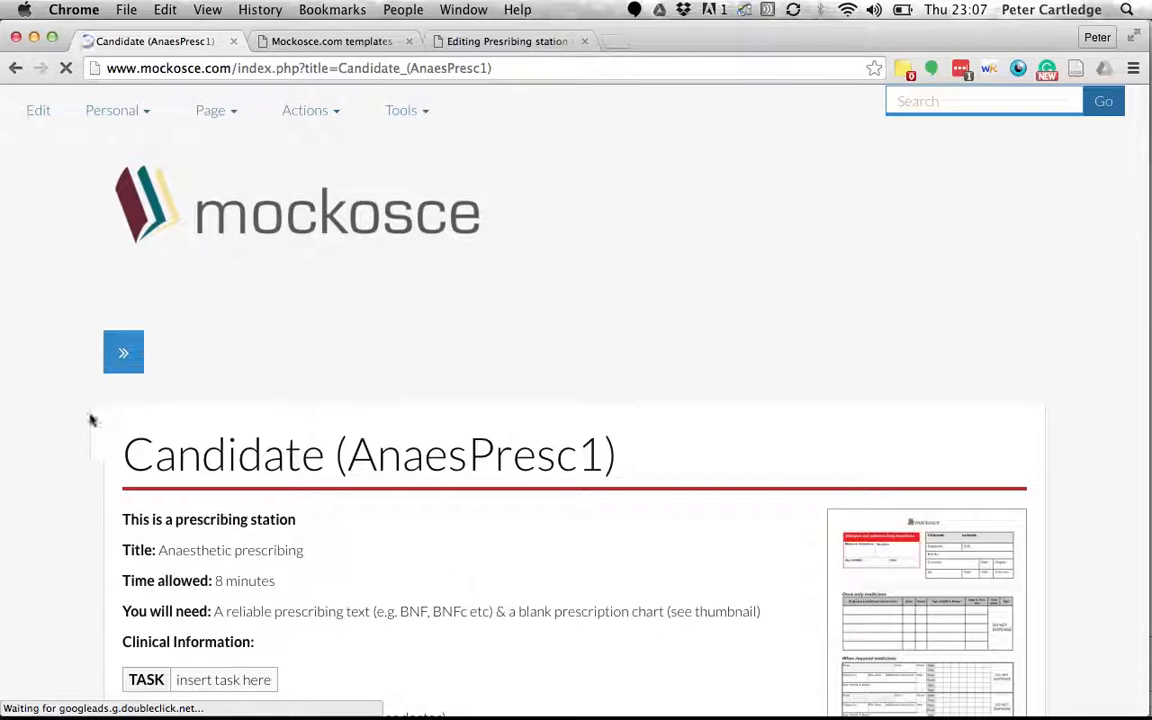
Scroll through Mock_osce_prescription_chart_v2.pdf and back up to its header.
{"action": "scroll", "coordinate": [90, 420], "scroll_direction": "down", "scroll_amount": 5}
{"action": "scroll", "coordinate": [89, 420], "scroll_direction": "down", "scroll_amount": 1}
{"action": "scroll", "coordinate": [200, 165], "scroll_direction": "up", "scroll_amount": 1}
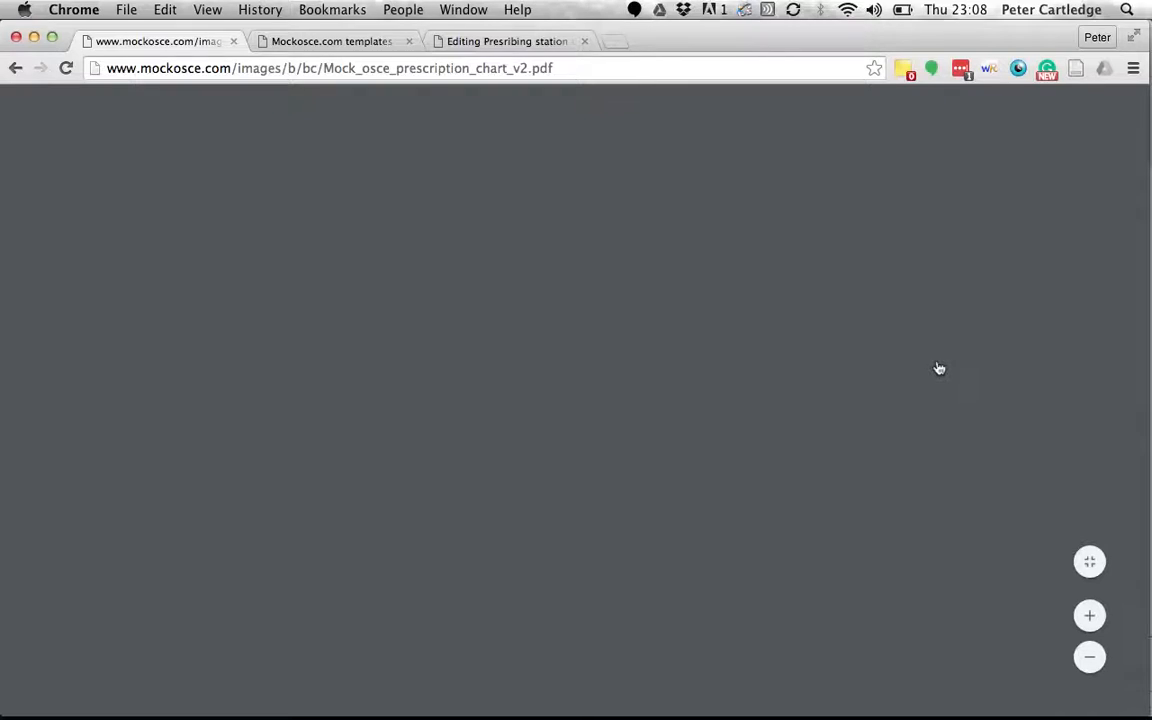
{"action": "scroll", "coordinate": [557, 355], "scroll_direction": "down", "scroll_amount": 2}
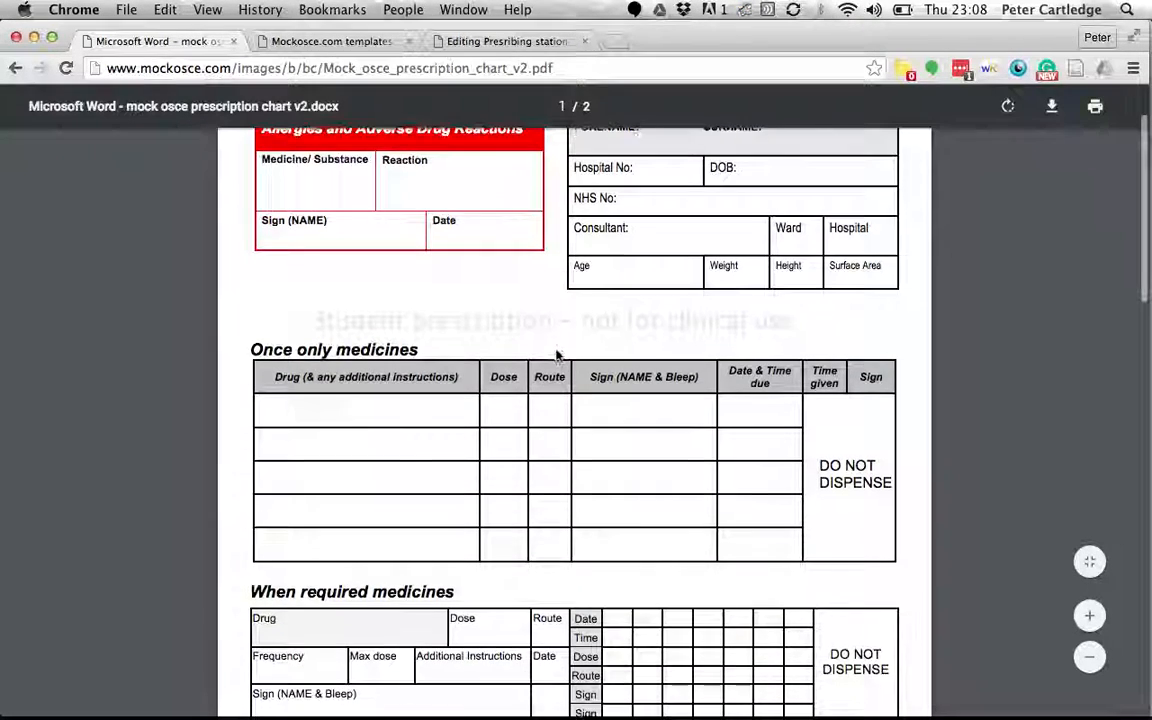
{"action": "scroll", "coordinate": [557, 355], "scroll_direction": "up", "scroll_amount": 2}
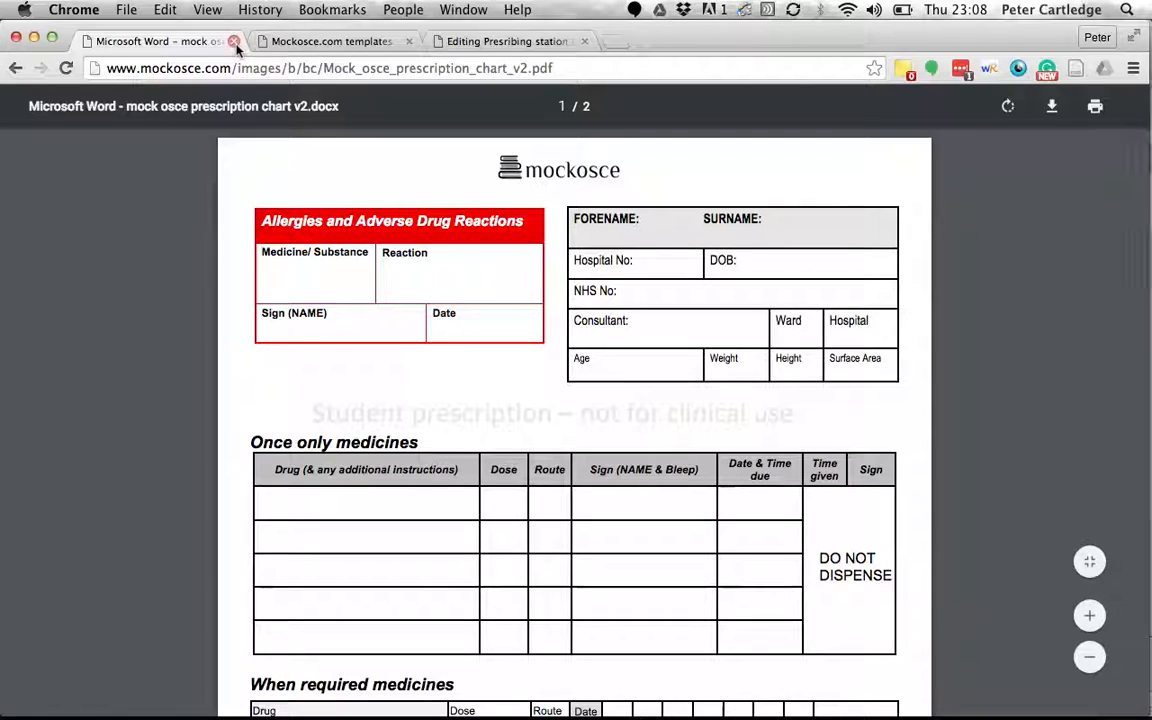
{"action": "left_click", "coordinate": [245, 68]}
{"action": "type", "text": "www.mock"}
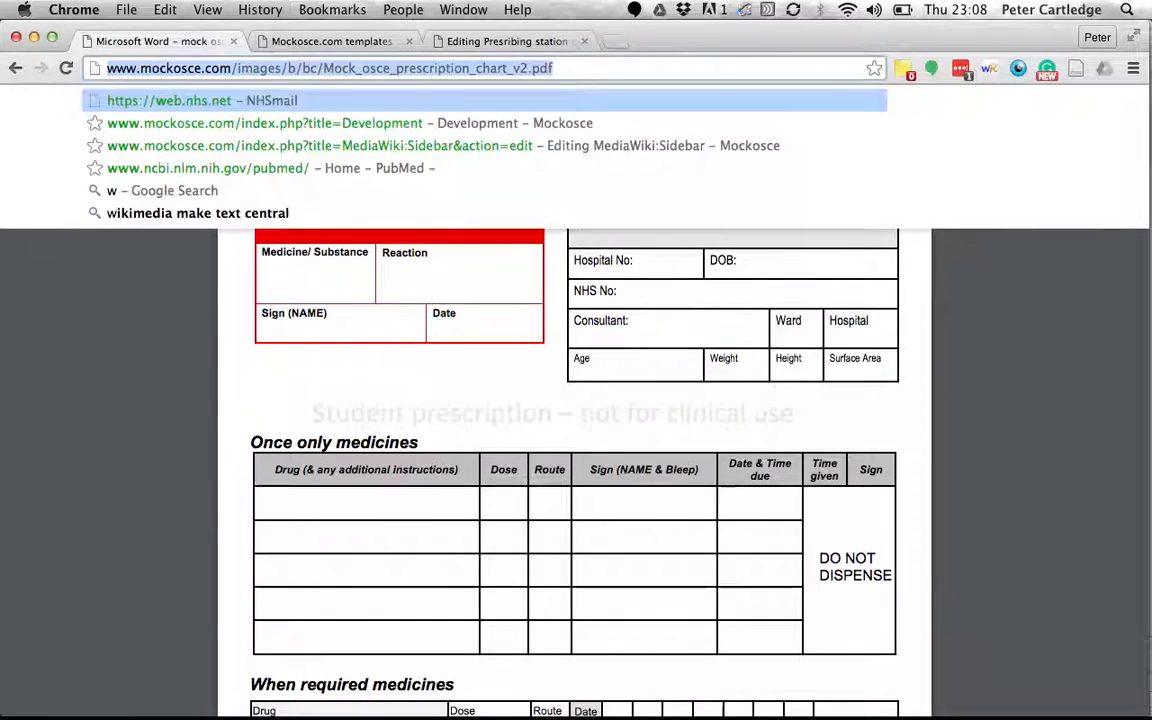
{"action": "type", "text": "osce.com"}
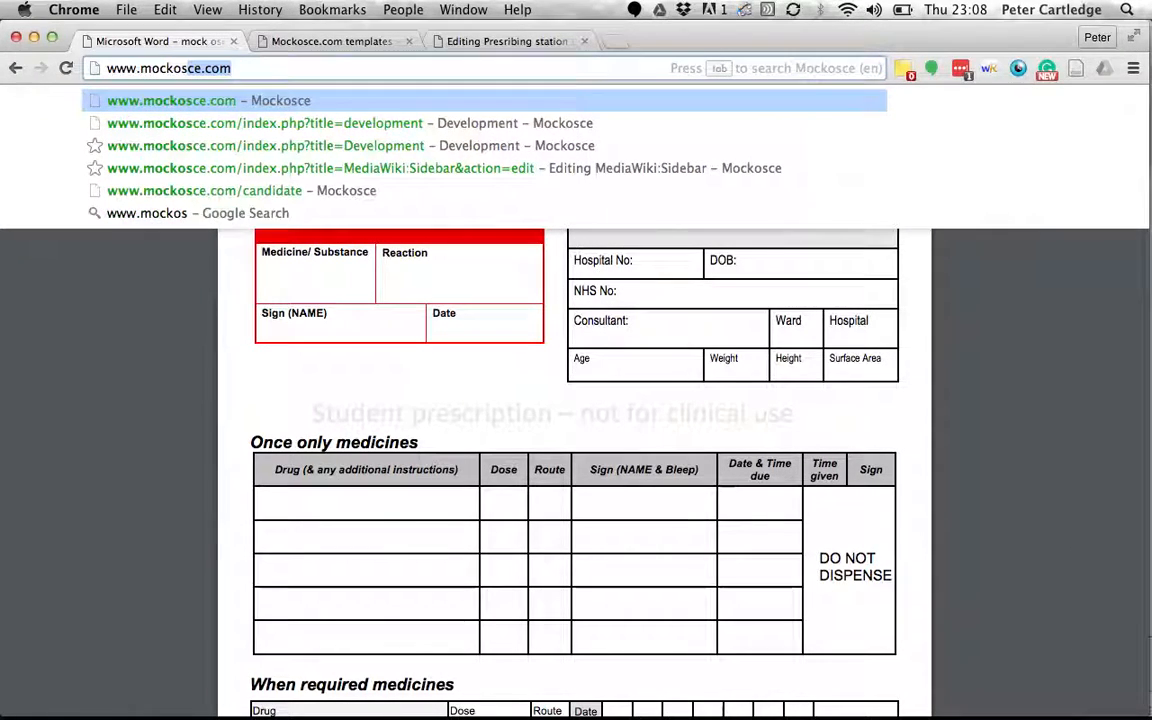
{"action": "key", "text": "Return"}
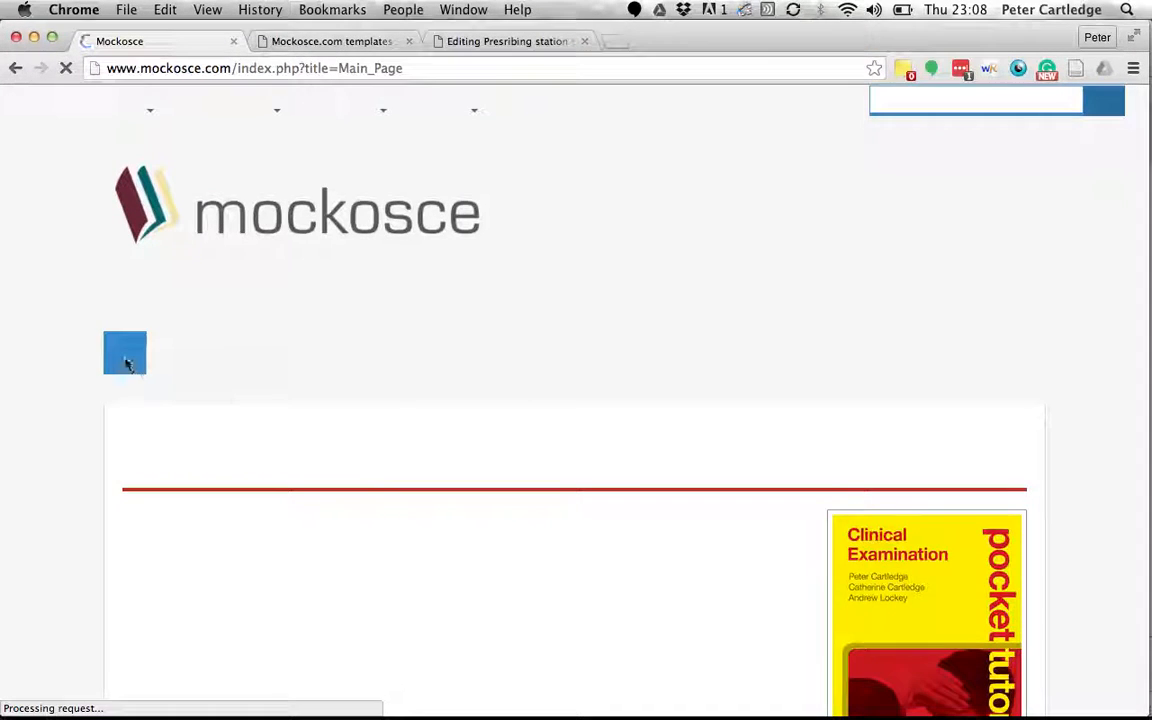
{"action": "scroll", "coordinate": [93, 415], "scroll_direction": "down", "scroll_amount": 1}
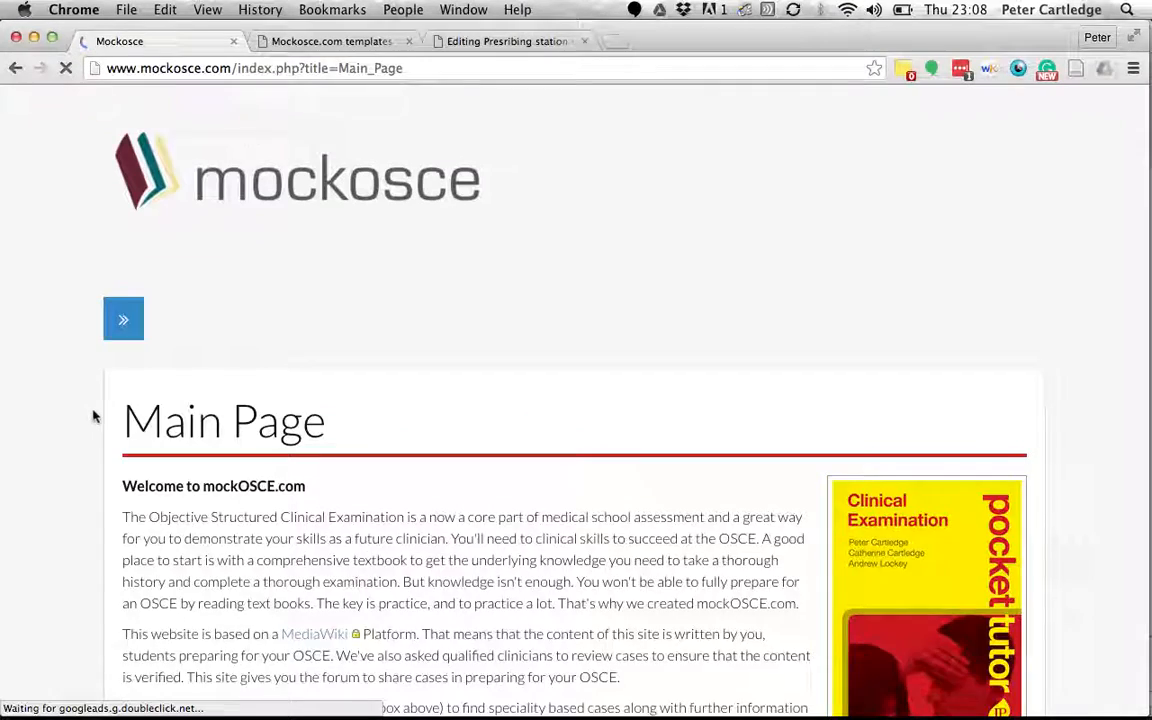
{"action": "scroll", "coordinate": [93, 415], "scroll_direction": "down", "scroll_amount": 2}
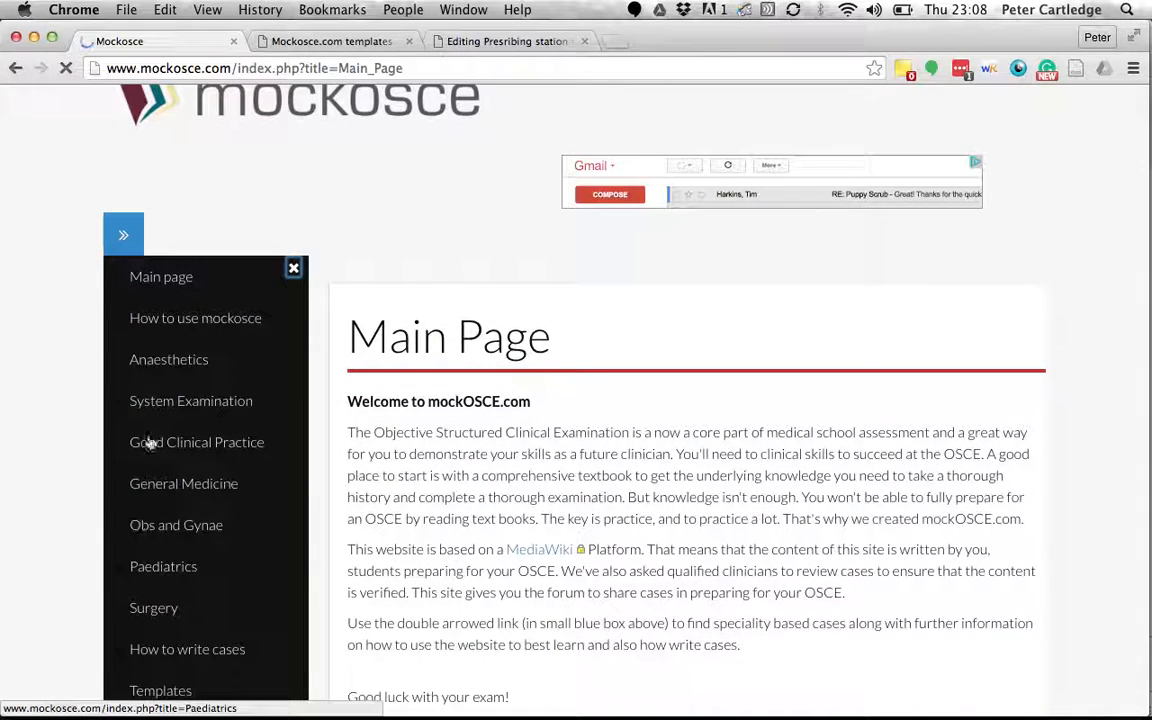
{"action": "left_click", "coordinate": [78, 394]}
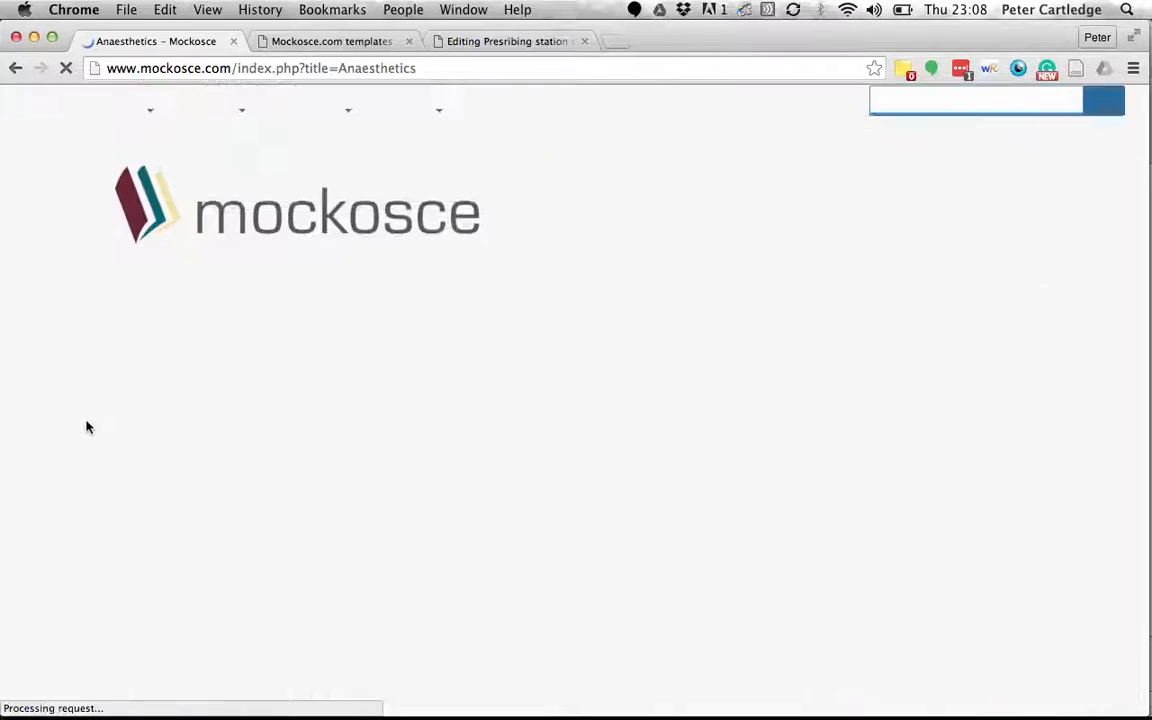
Close the task sheet editing tab and return to the templates page.
{"action": "scroll", "coordinate": [112, 448], "scroll_direction": "down", "scroll_amount": 5}
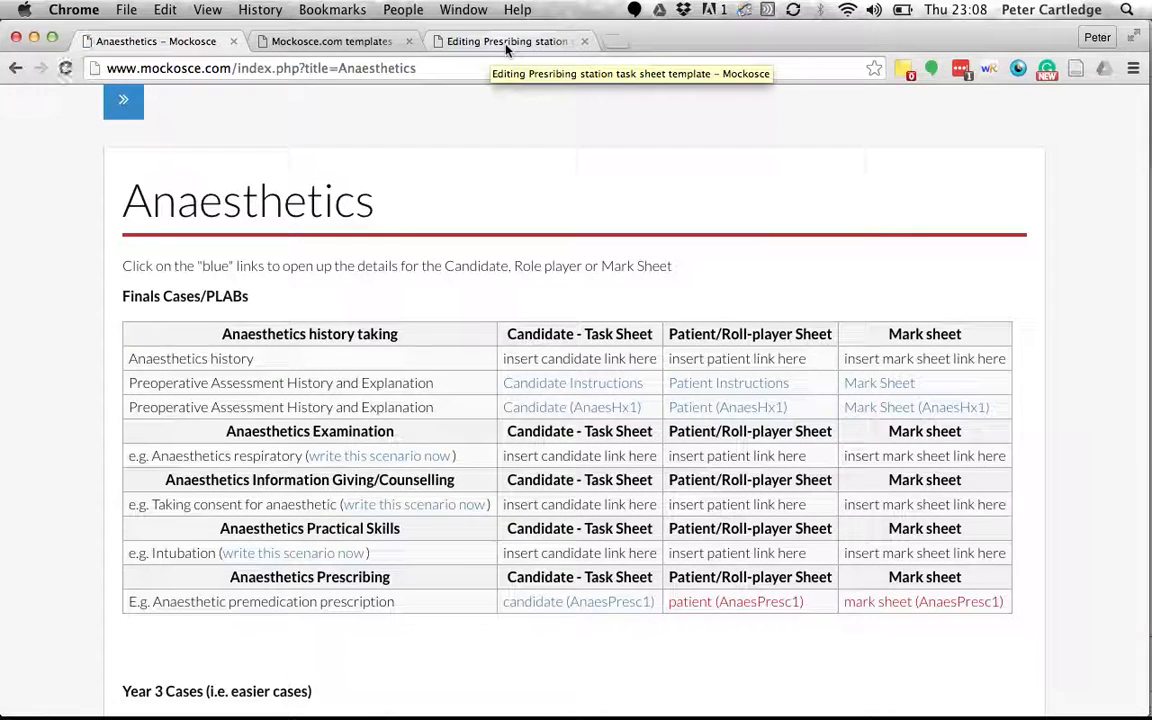
{"action": "left_click", "coordinate": [584, 41]}
{"action": "left_click", "coordinate": [361, 44]}
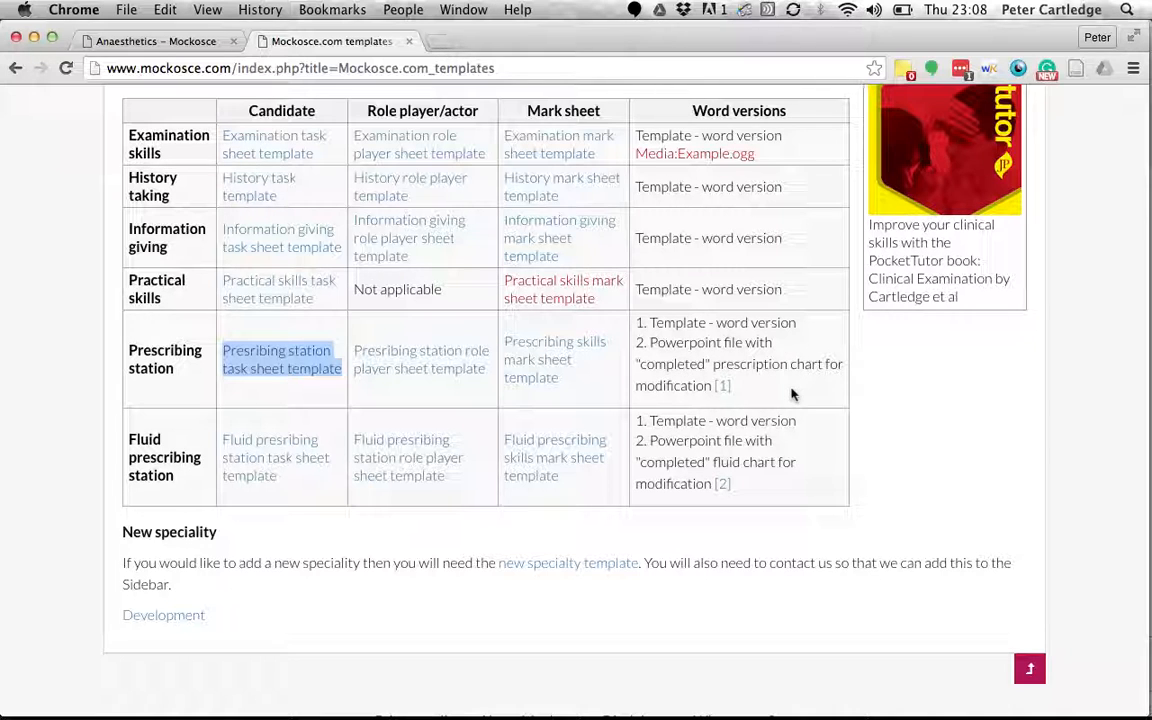
{"action": "scroll", "coordinate": [791, 395], "scroll_direction": "down", "scroll_amount": 1}
{"action": "left_click", "coordinate": [725, 380]}
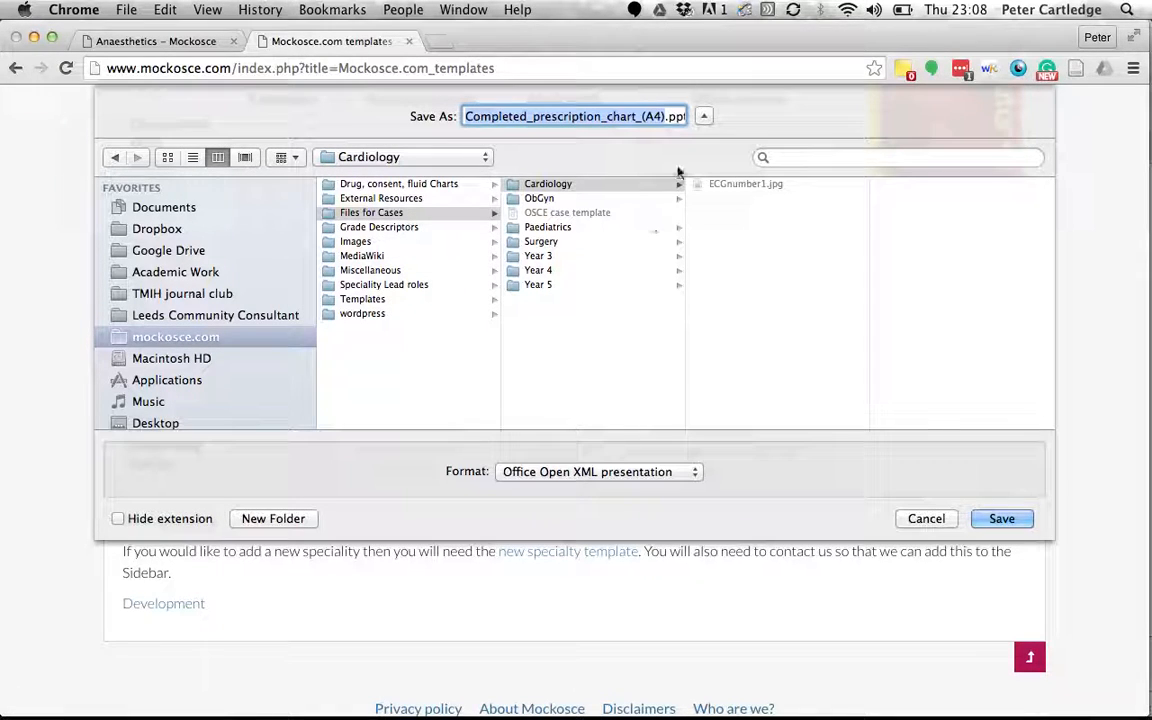
{"action": "left_click", "coordinate": [694, 473]}
{"action": "left_click", "coordinate": [694, 473]}
{"action": "left_click", "coordinate": [922, 519]}
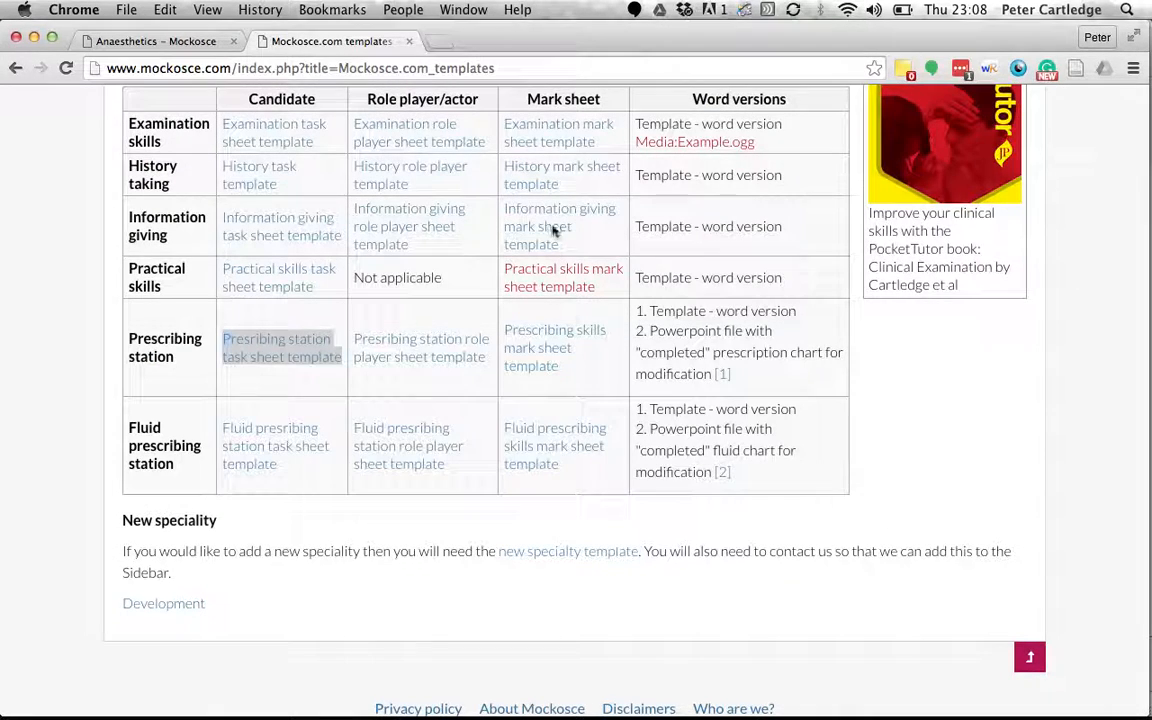
{"action": "key", "text": "super+Tab"}
{"action": "key", "text": "super+Tab"}
{"action": "key", "text": "super+Tab"}
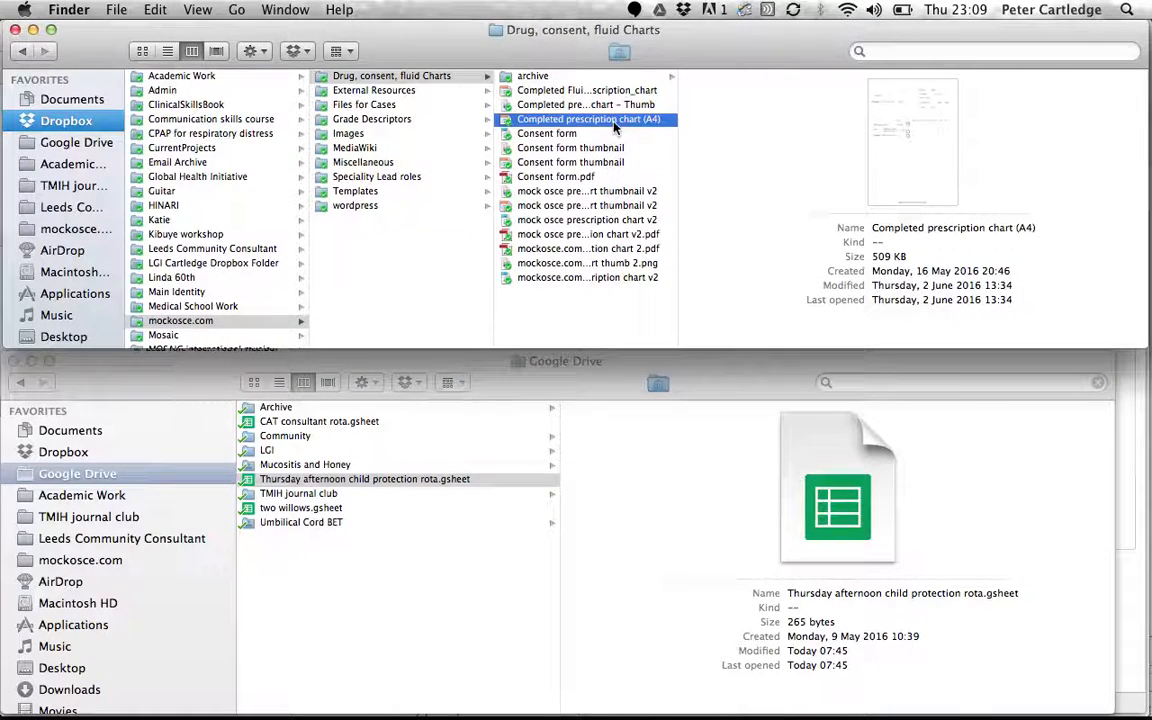
Open the Completed prescription chart (A4) file in PowerPoint.
{"action": "double_click", "coordinate": [588, 119]}
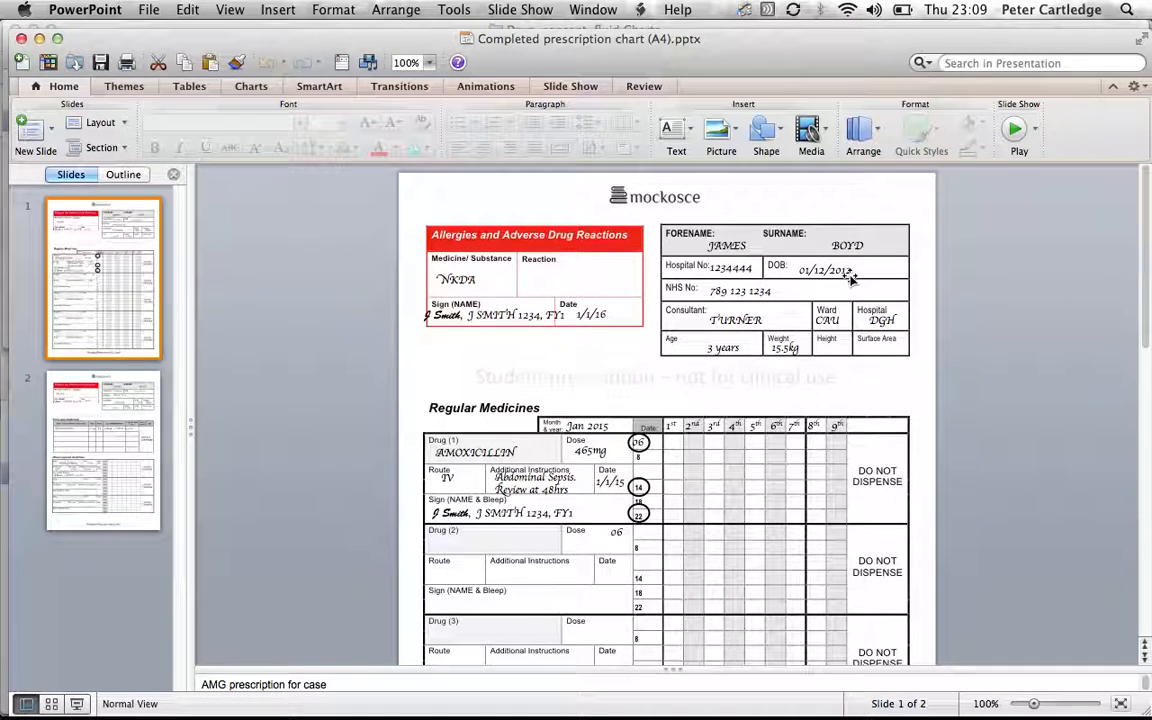
Change the patient's name in the slide 1 patient details.
{"action": "left_click", "coordinate": [738, 247]}
{"action": "left_click", "coordinate": [739, 268]}
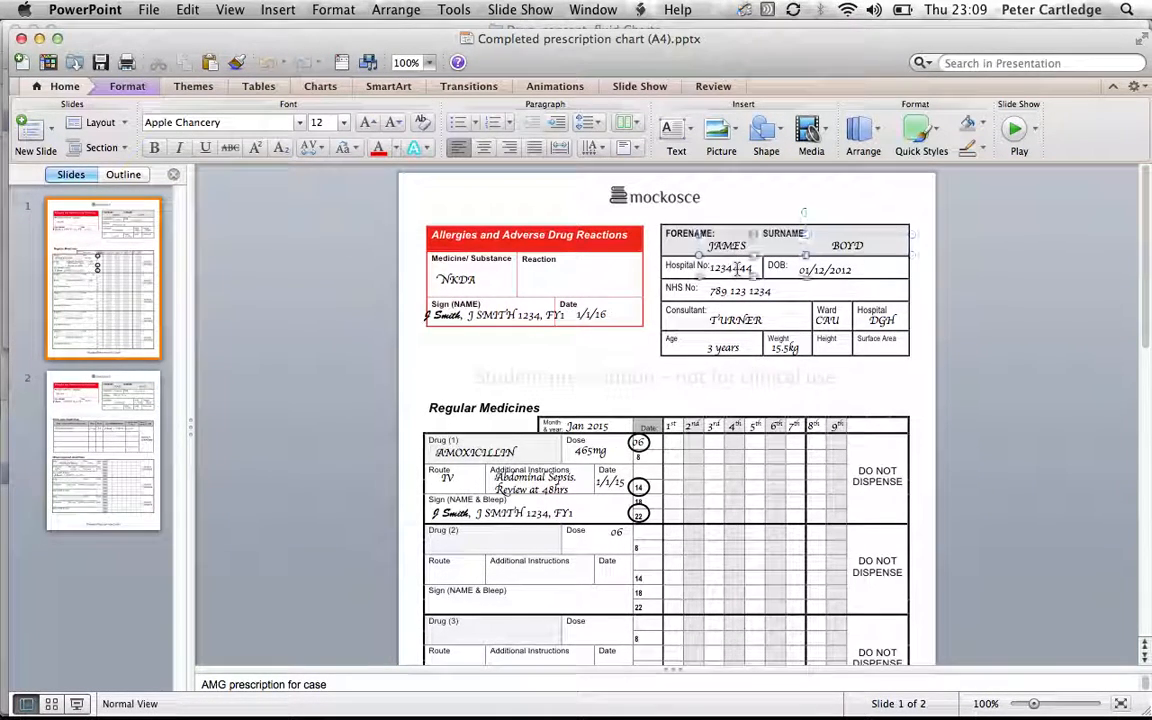
{"action": "left_click", "coordinate": [738, 296]}
{"action": "left_click", "coordinate": [744, 247]}
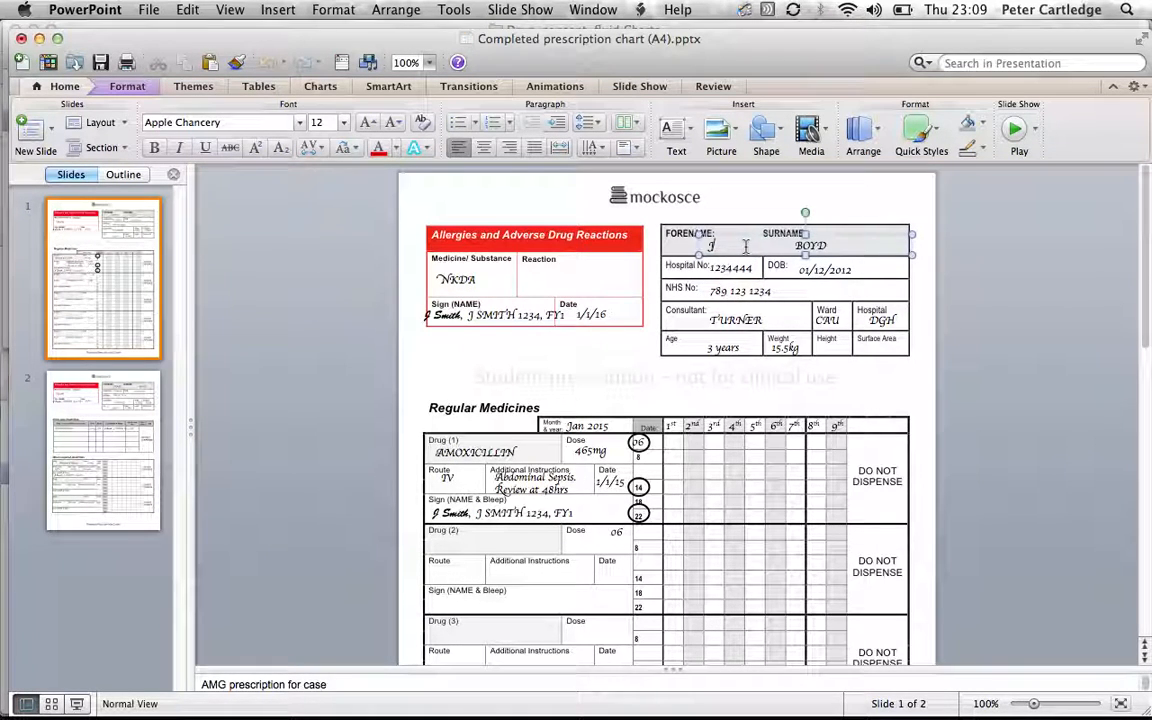
{"action": "type", "text": "CK"}
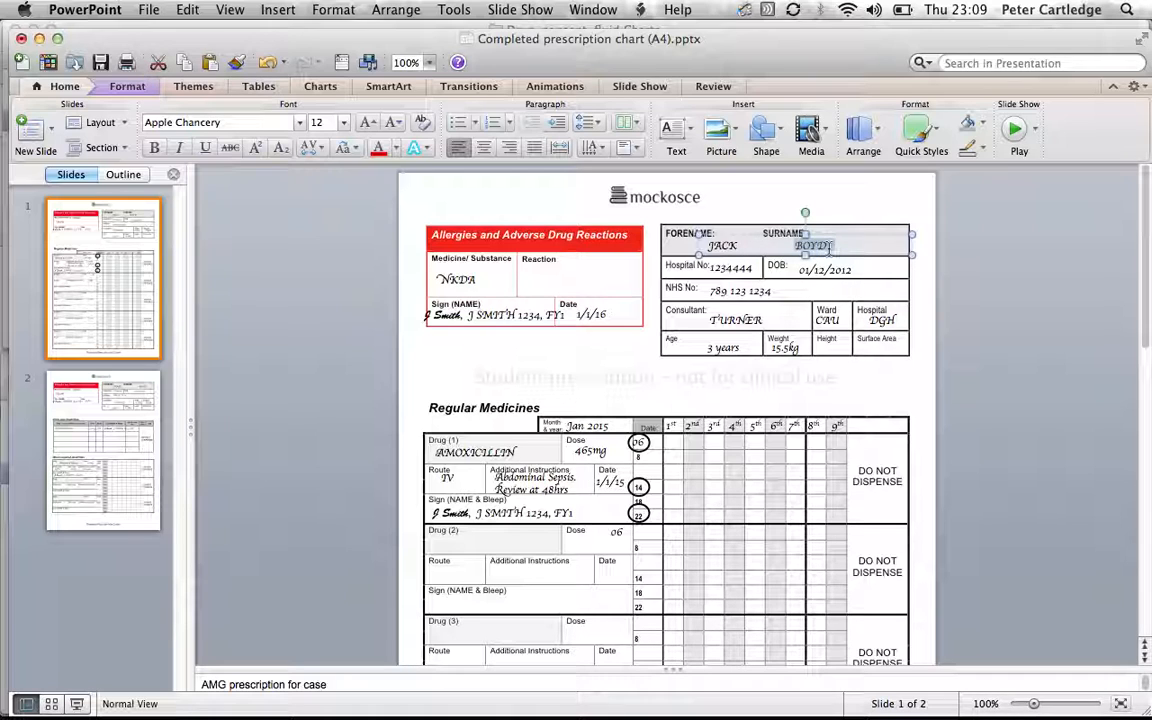
{"action": "type", "text": "E"}
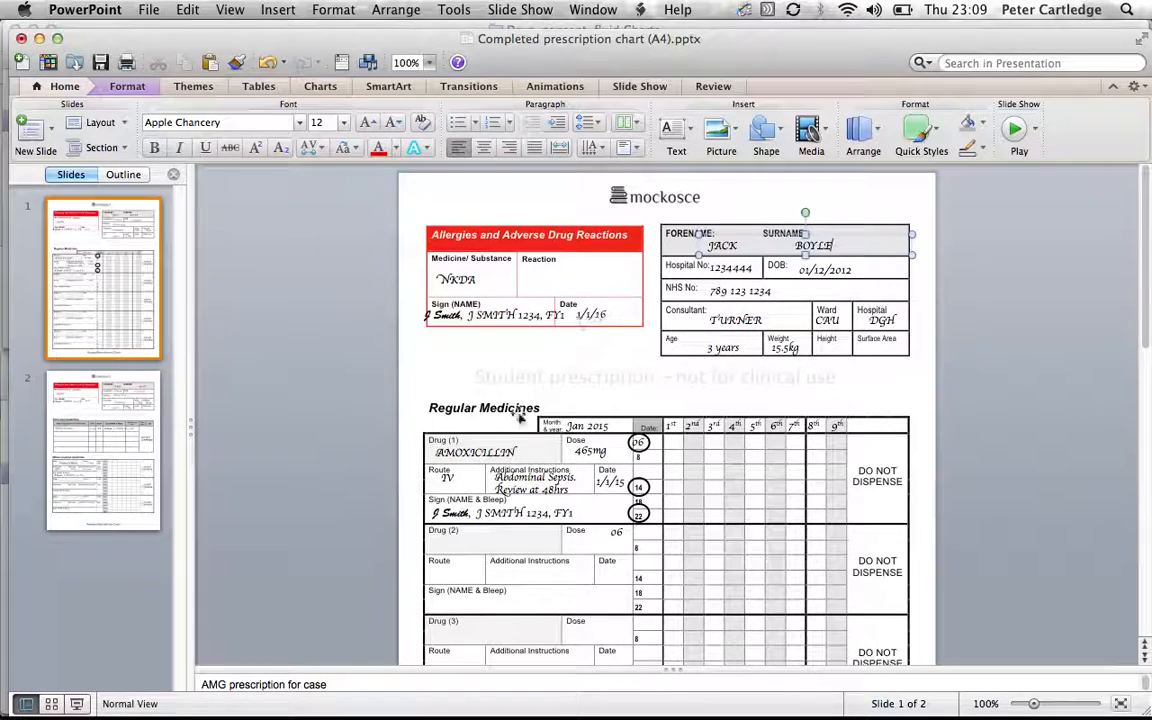
Delete the handwritten Drug 1 entries from slide 1's Regular Medicines chart.
{"action": "left_click", "coordinate": [44, 378]}
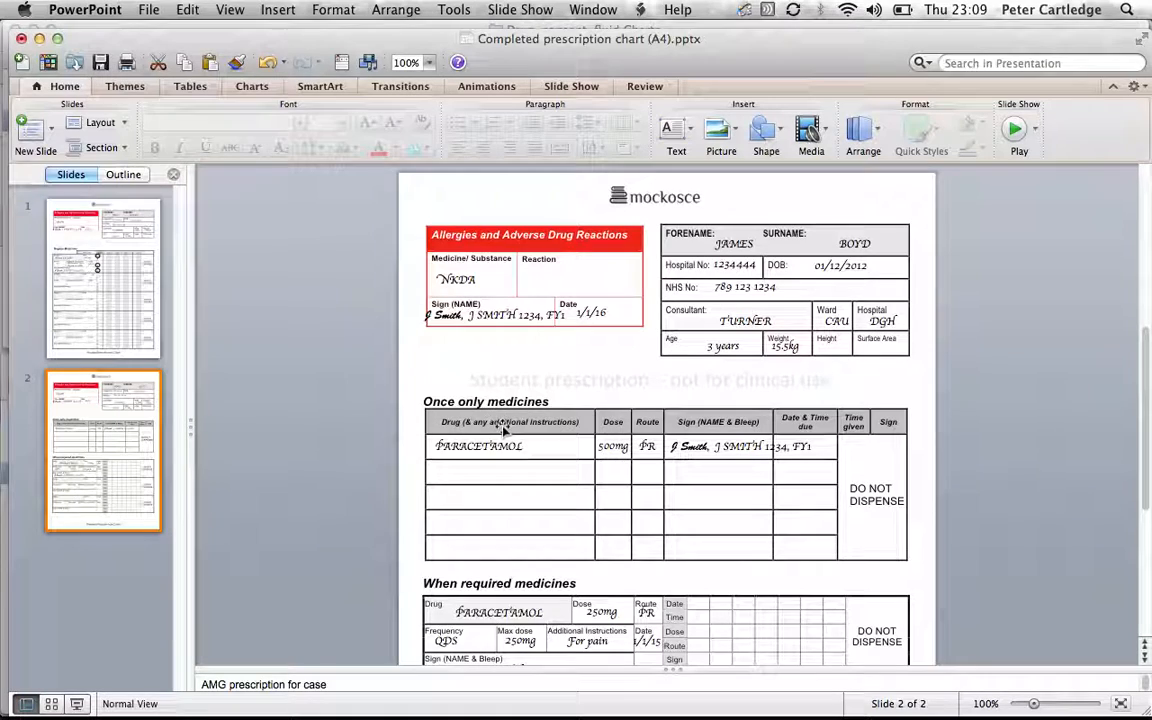
{"action": "left_click", "coordinate": [71, 291]}
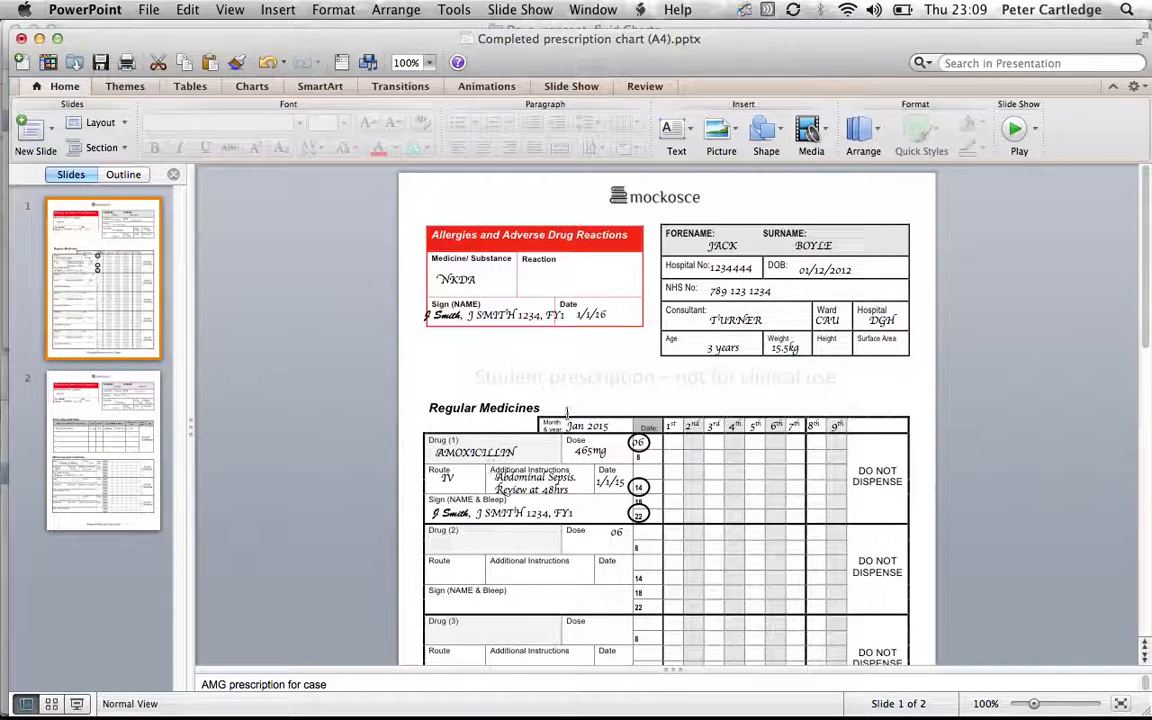
{"action": "left_click_drag", "start_coordinate": [383, 388], "coordinate": [1003, 552]}
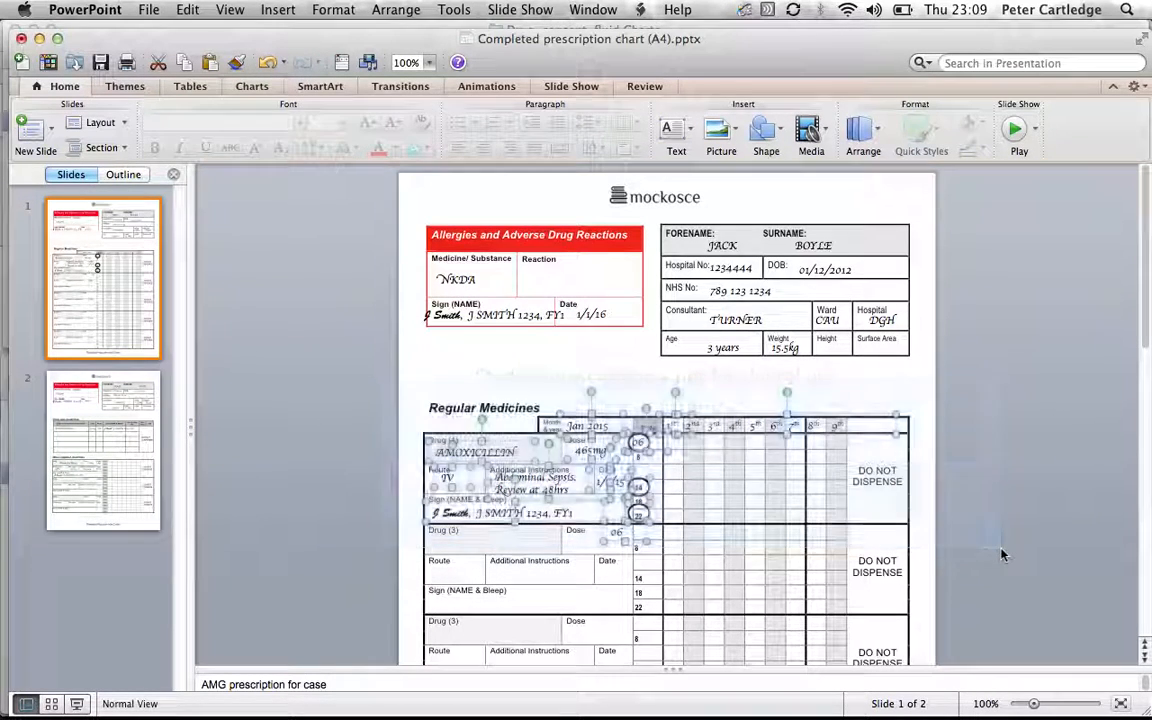
{"action": "key", "text": "Delete"}
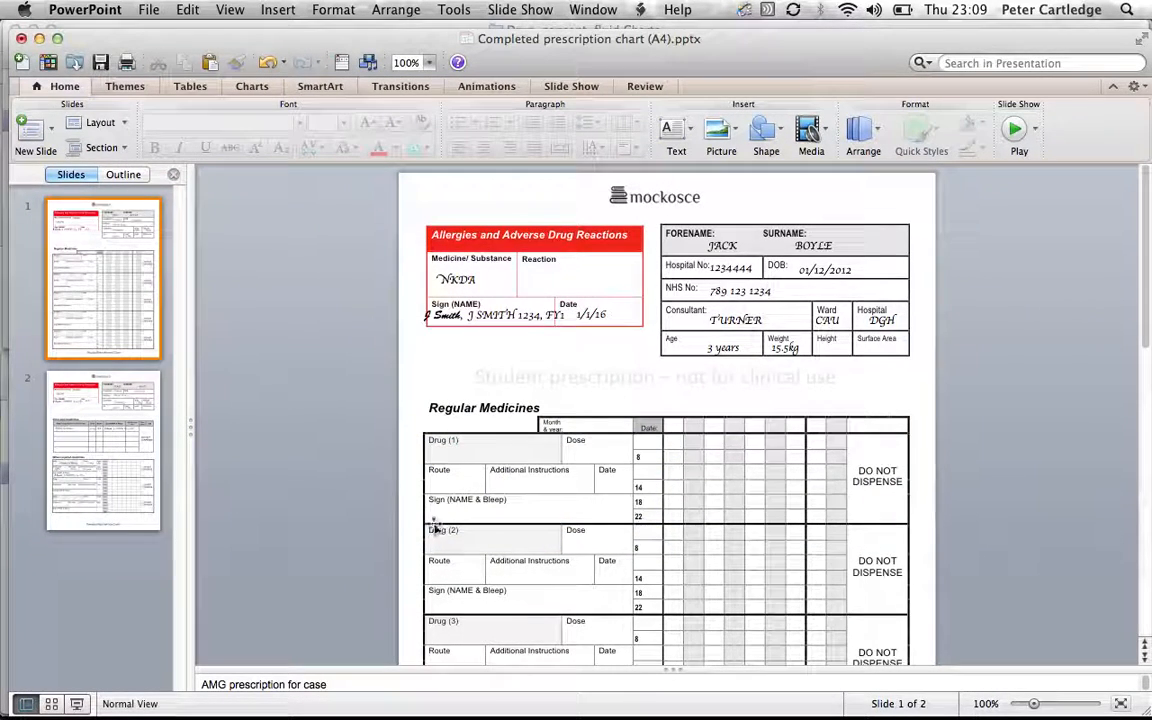
Change slide 2's once-only drug from PARACETAMOL to PROPOFOL.
{"action": "left_click", "coordinate": [140, 405]}
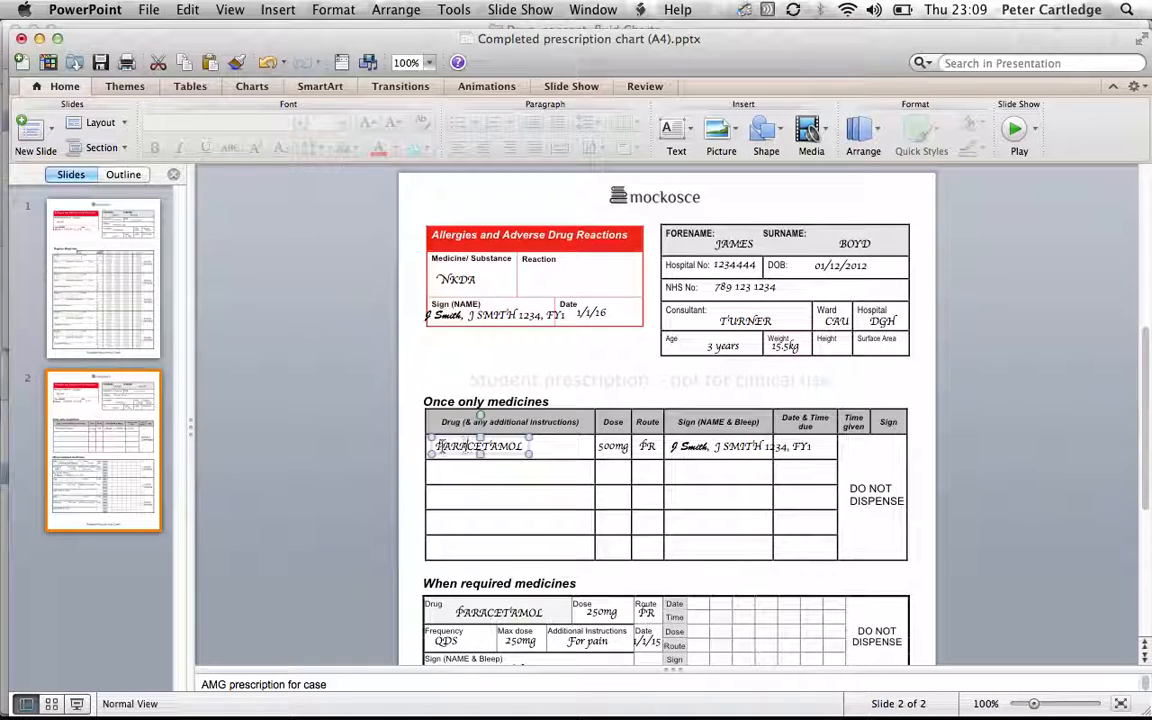
{"action": "double_click", "coordinate": [478, 447]}
{"action": "type", "text": "Pro"}
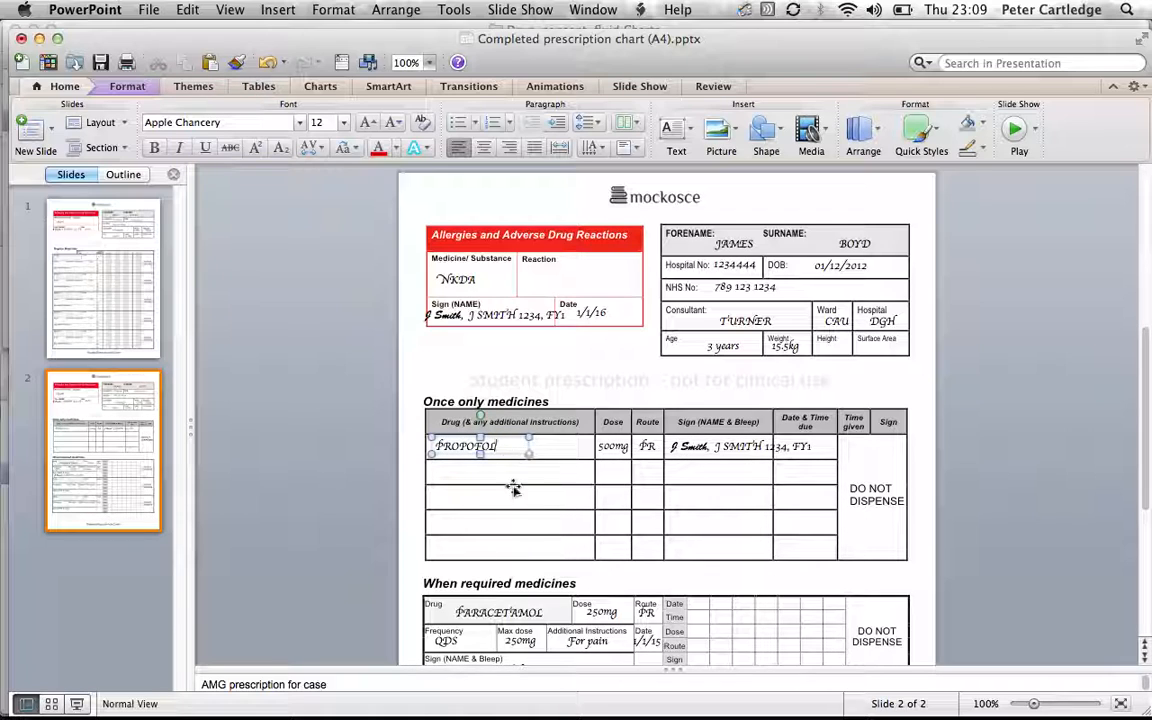
{"action": "left_click", "coordinate": [310, 366]}
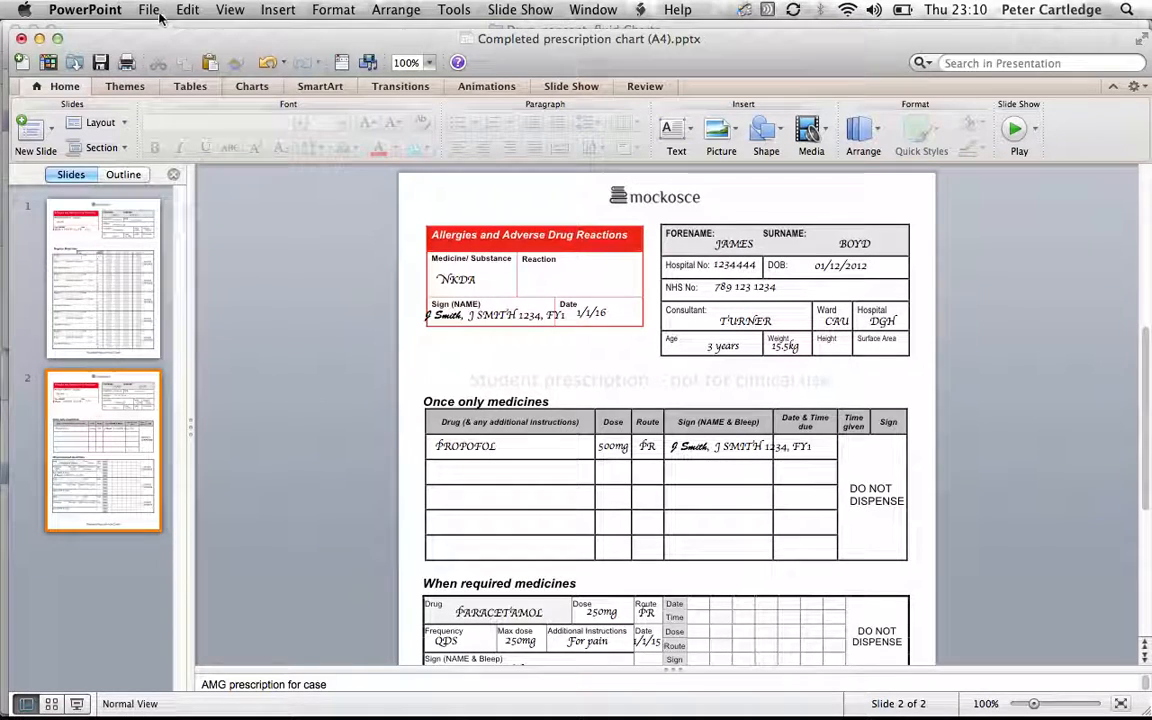
Save the presentation into a new Anaesthetics folder inside Files for Cases.
{"action": "left_click", "coordinate": [150, 10]}
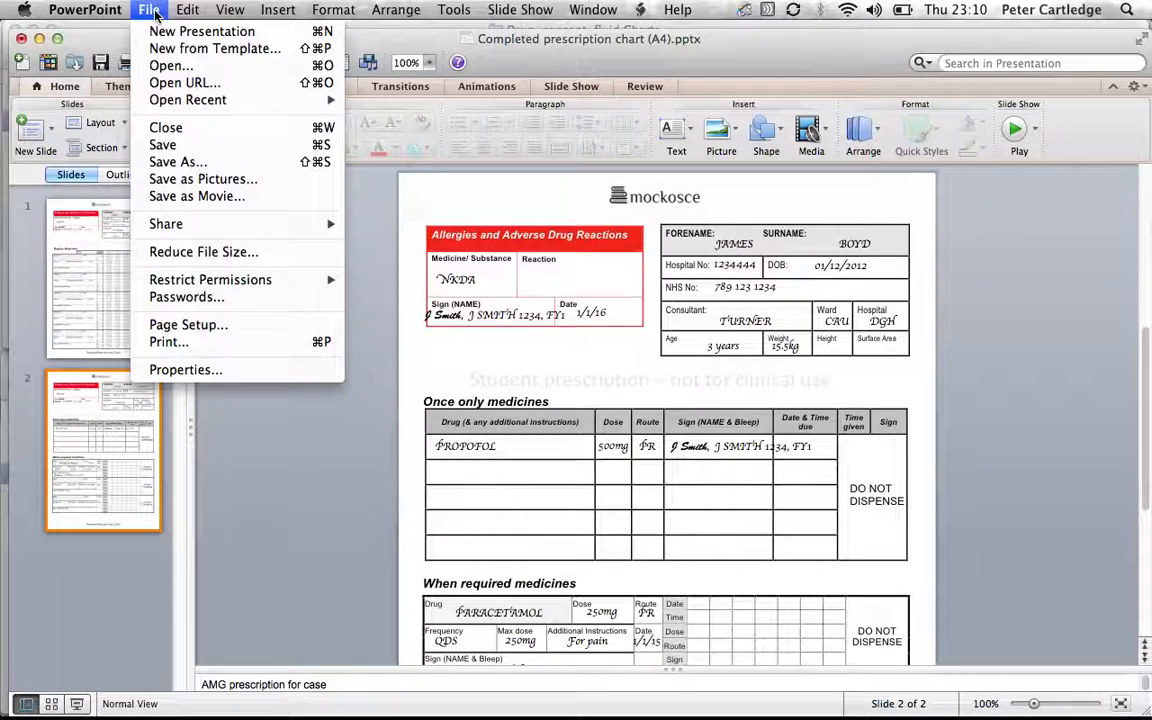
{"action": "left_click", "coordinate": [168, 158]}
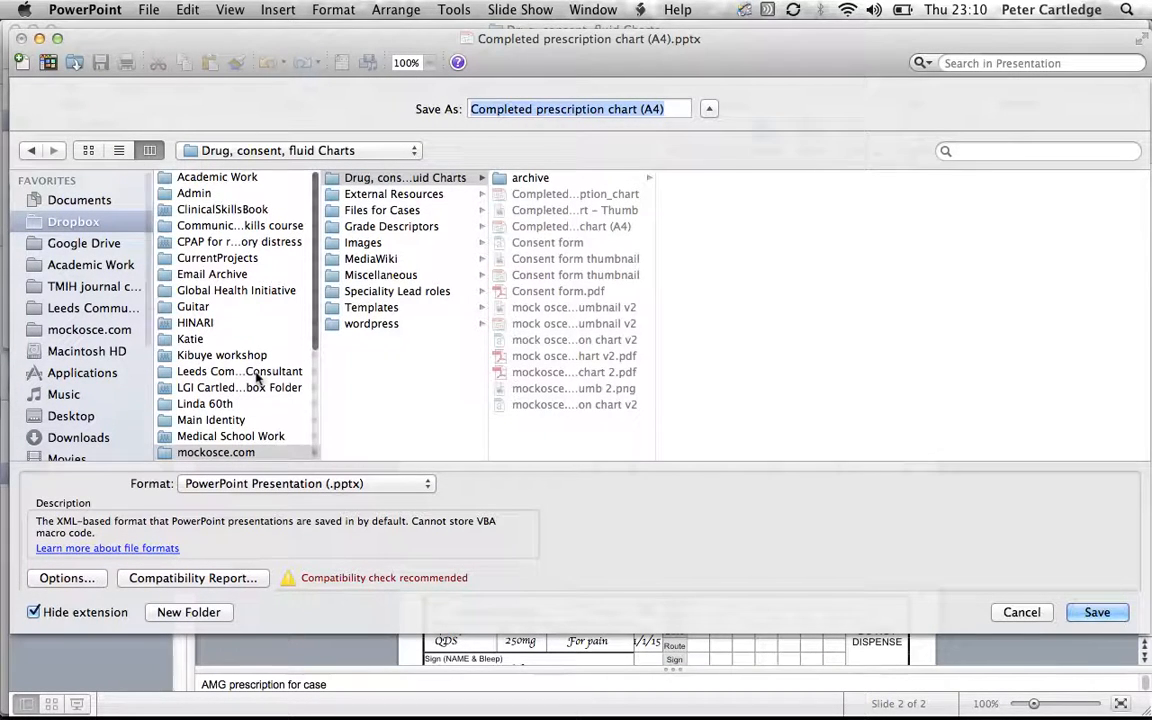
{"action": "left_click", "coordinate": [381, 212]}
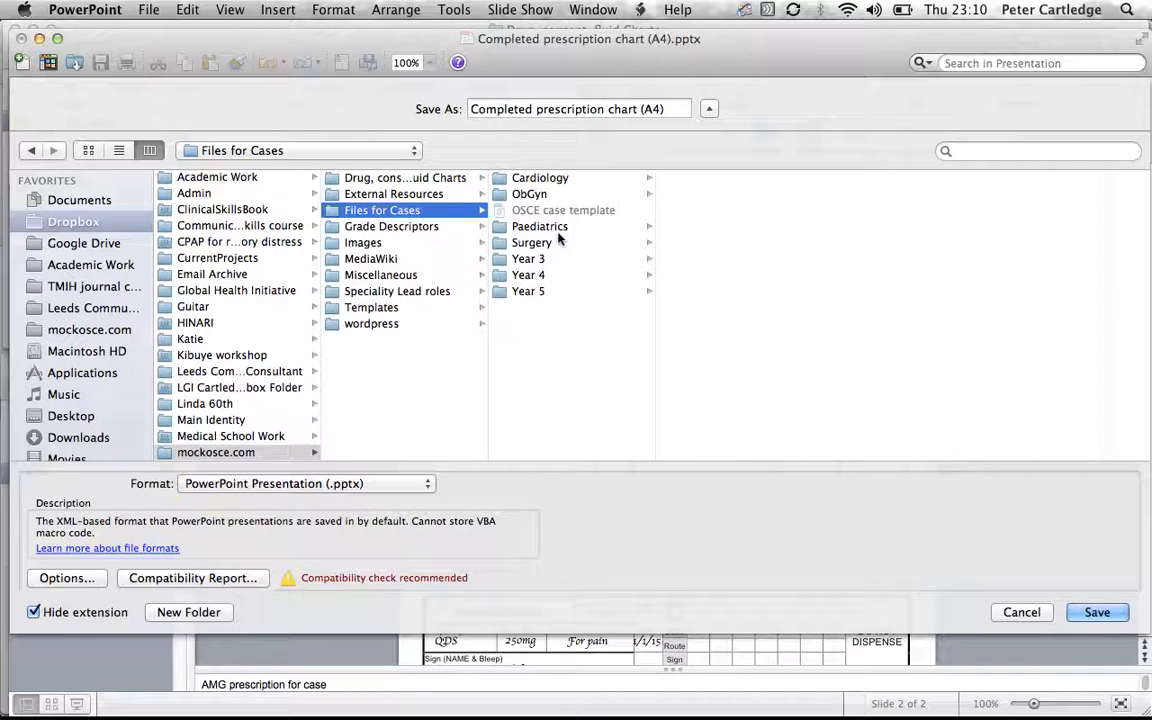
{"action": "left_click", "coordinate": [213, 615]}
{"action": "type", "text": "Anaesthe"}
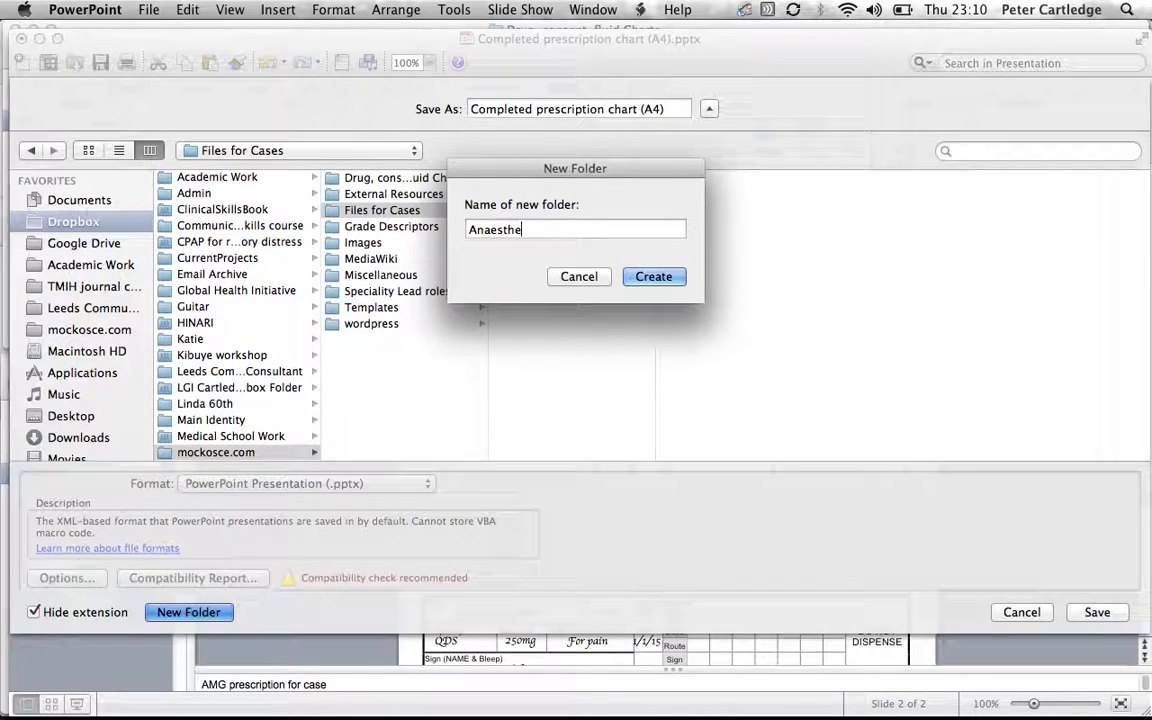
{"action": "type", "text": "tics"}
{"action": "key", "text": "Return"}
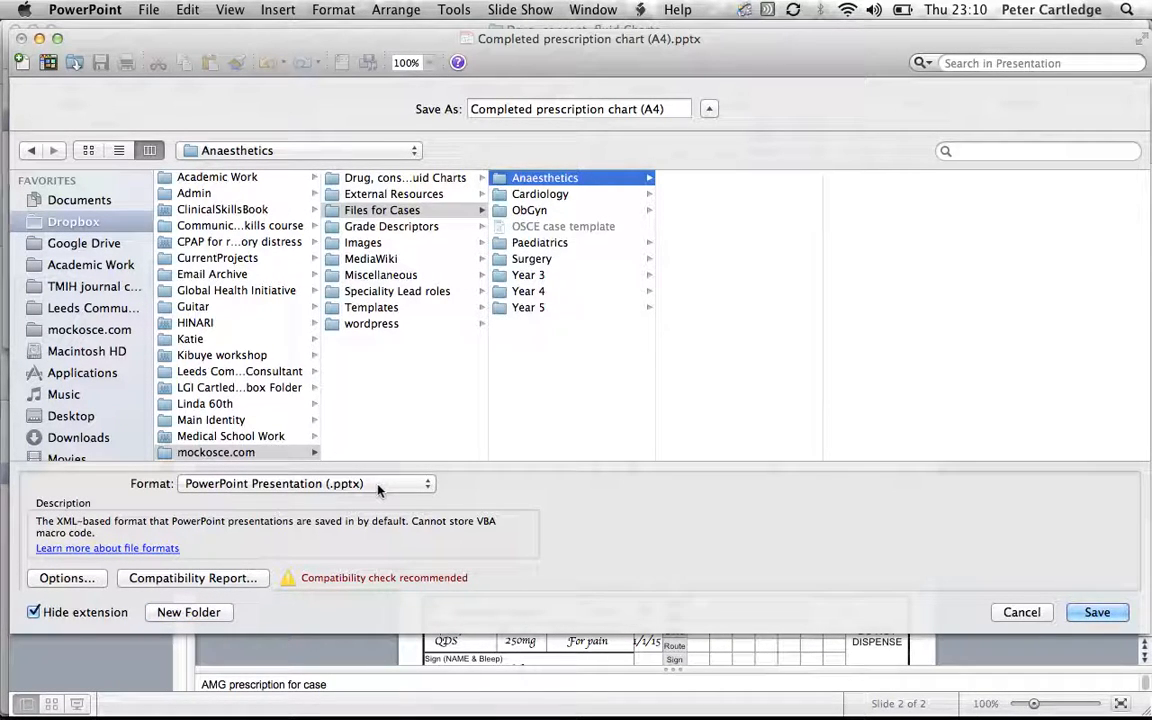
{"action": "left_click", "coordinate": [1090, 612]}
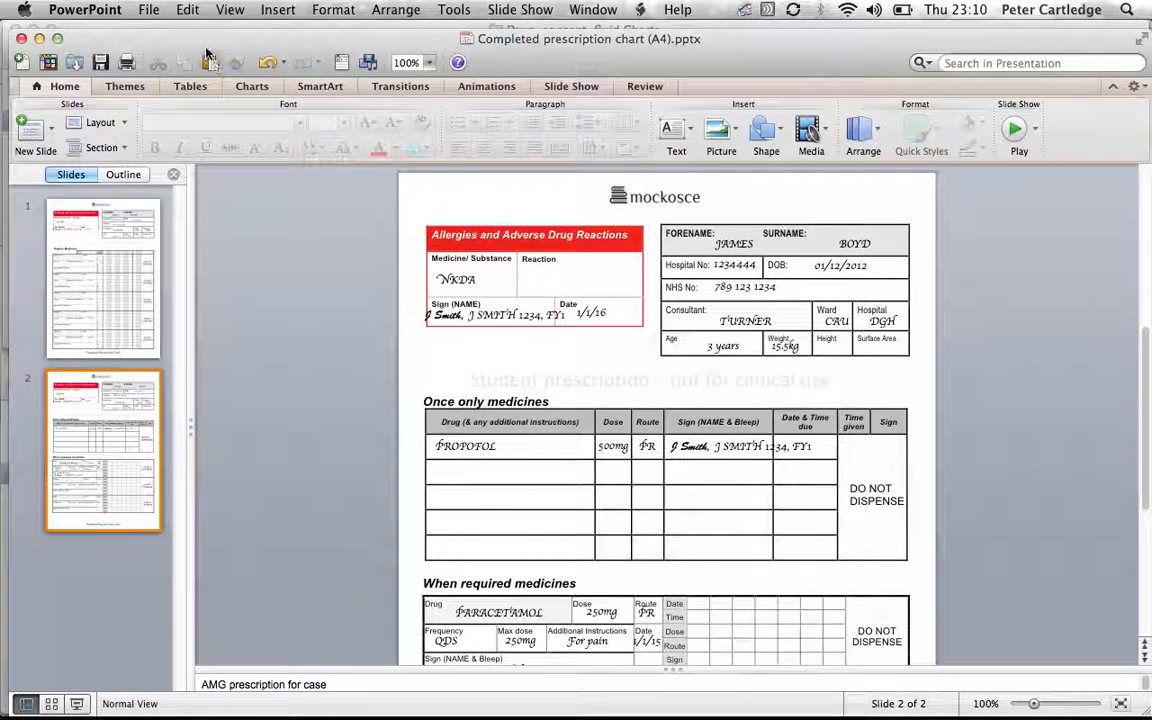
Save a PDF copy of the prescription chart, then switch back to Chrome.
{"action": "left_click", "coordinate": [148, 10]}
{"action": "left_click", "coordinate": [178, 161]}
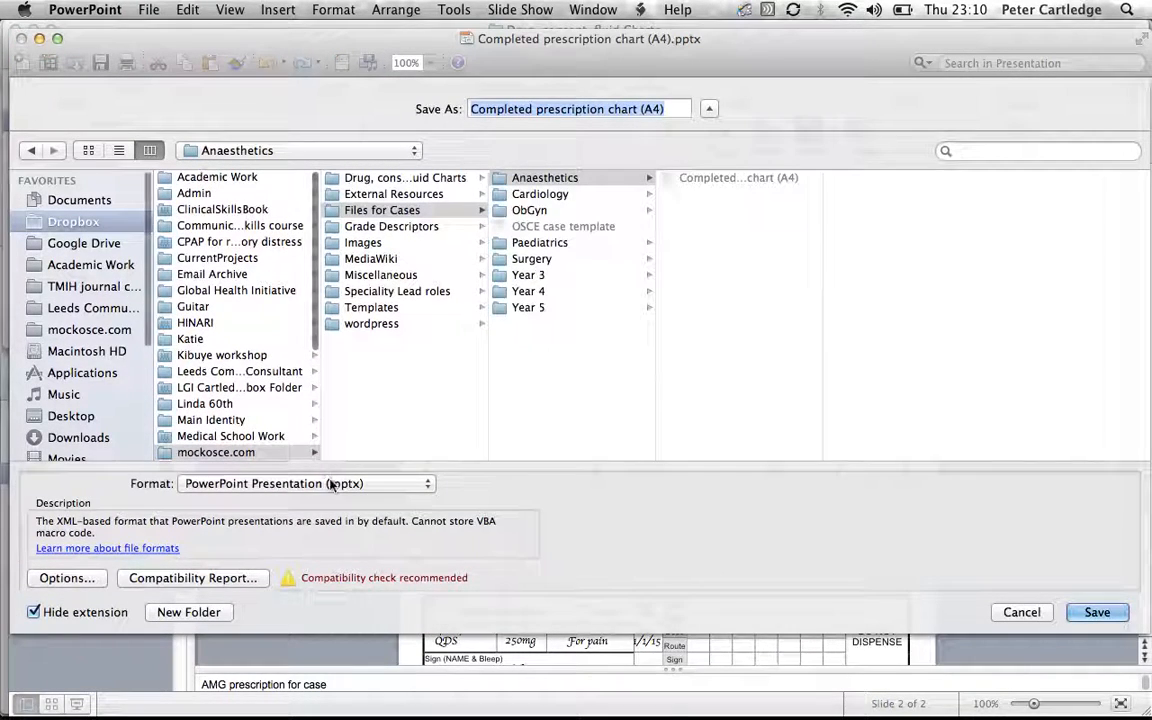
{"action": "left_click", "coordinate": [342, 482]}
{"action": "left_click", "coordinate": [290, 590]}
{"action": "left_click", "coordinate": [1095, 612]}
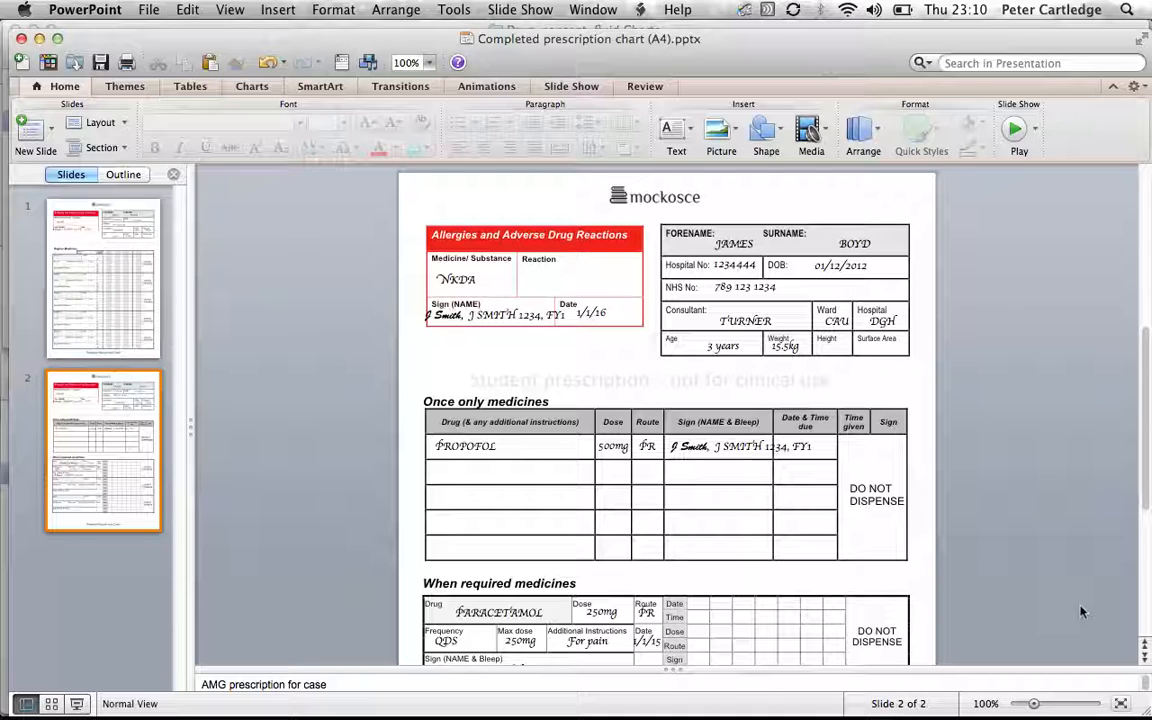
{"action": "key", "text": "super+Tab"}
{"action": "key", "text": "super+Tab"}
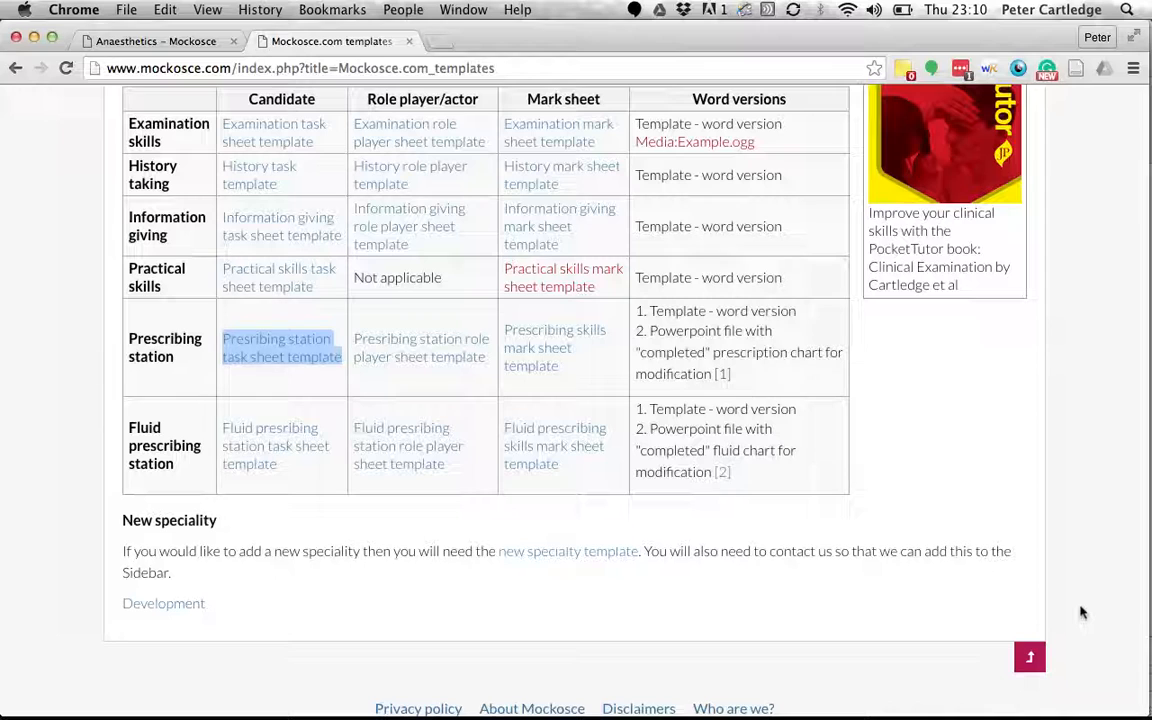
Open the Prescribing skills mark sheet template and confirm its chart thumbnail points to a not-yet-created PDF page.
{"action": "left_click", "coordinate": [546, 378]}
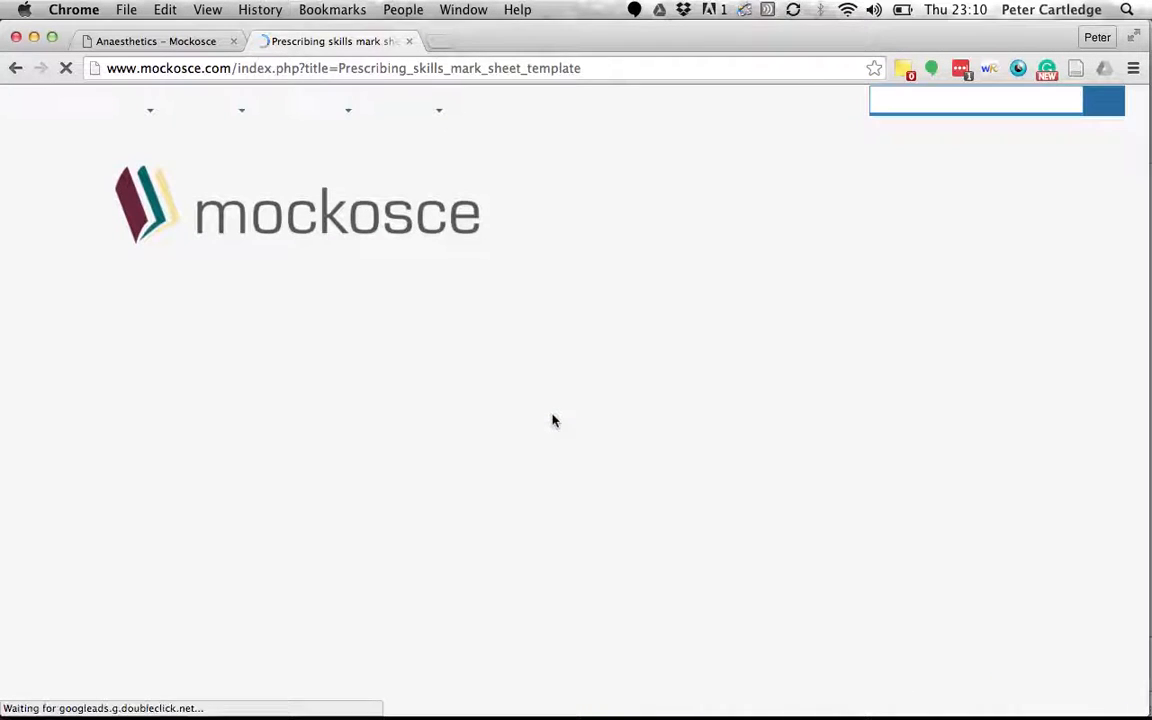
{"action": "scroll", "coordinate": [406, 442], "scroll_direction": "down", "scroll_amount": 5}
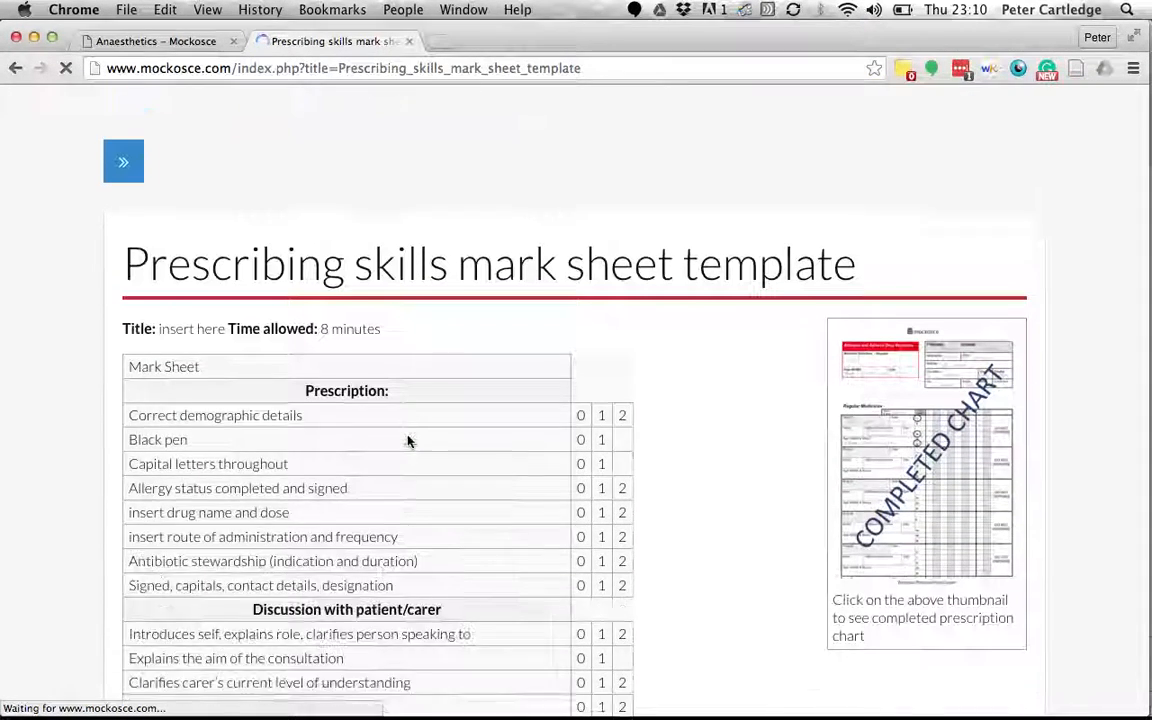
{"action": "scroll", "coordinate": [537, 524], "scroll_direction": "down", "scroll_amount": 3}
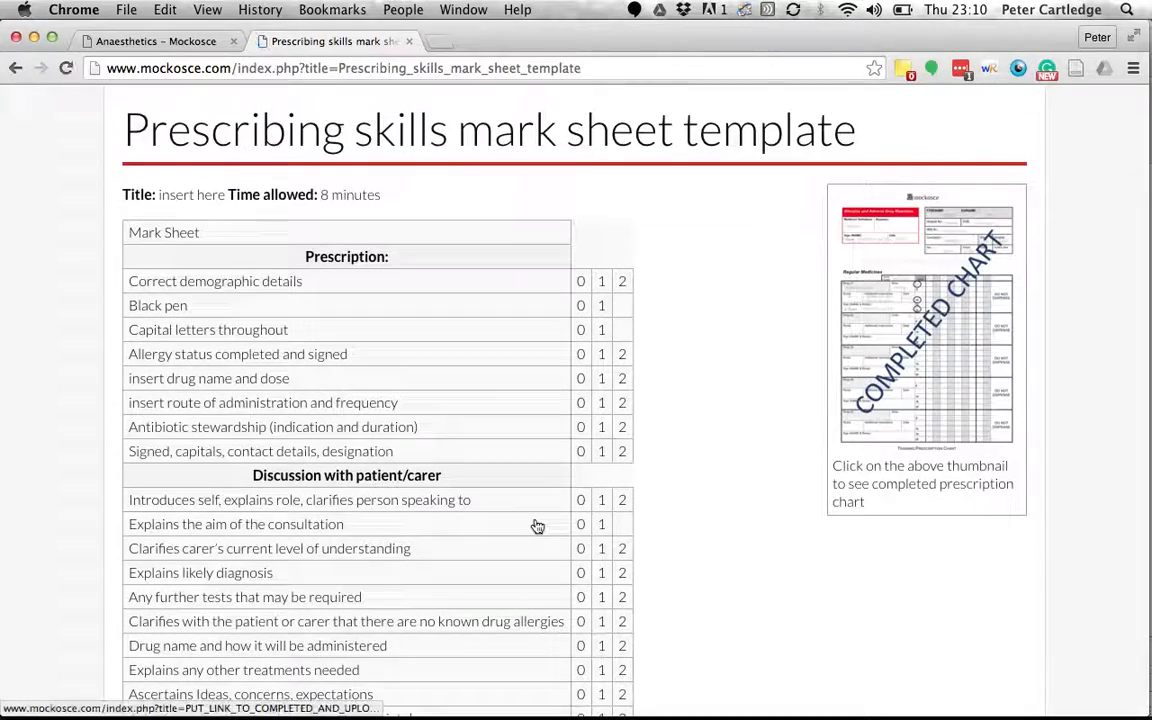
{"action": "scroll", "coordinate": [537, 524], "scroll_direction": "up", "scroll_amount": 2}
{"action": "scroll", "coordinate": [641, 294], "scroll_direction": "down", "scroll_amount": 3}
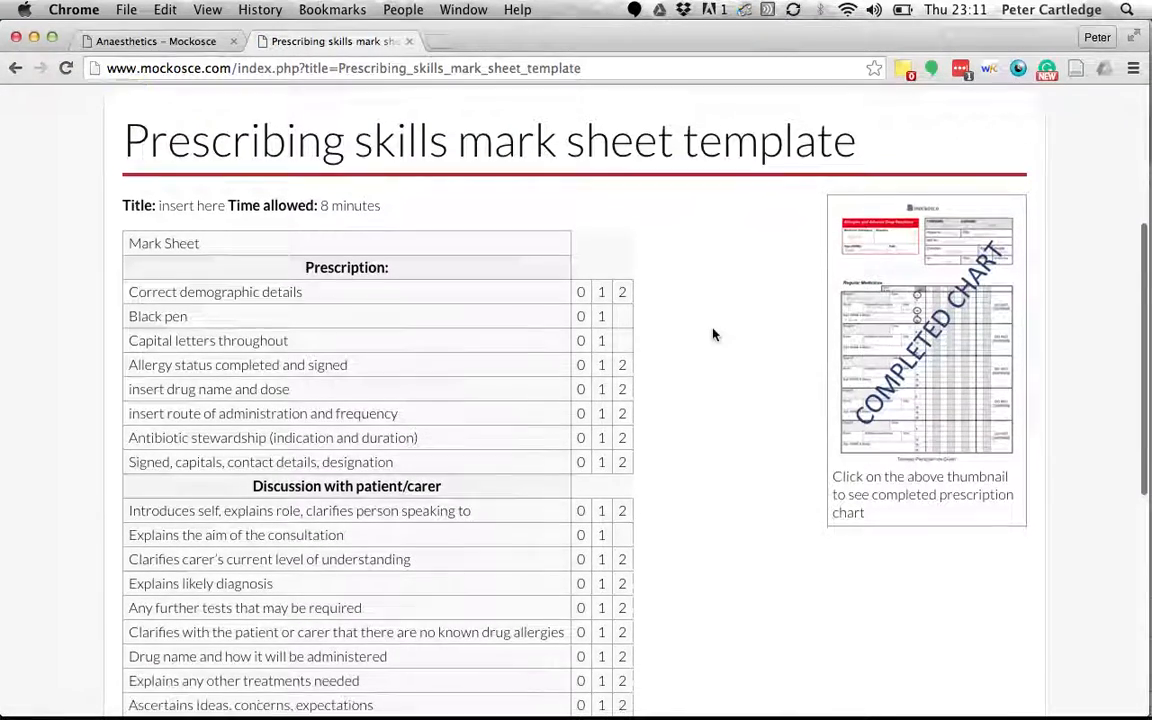
{"action": "scroll", "coordinate": [650, 522], "scroll_direction": "up", "scroll_amount": 3}
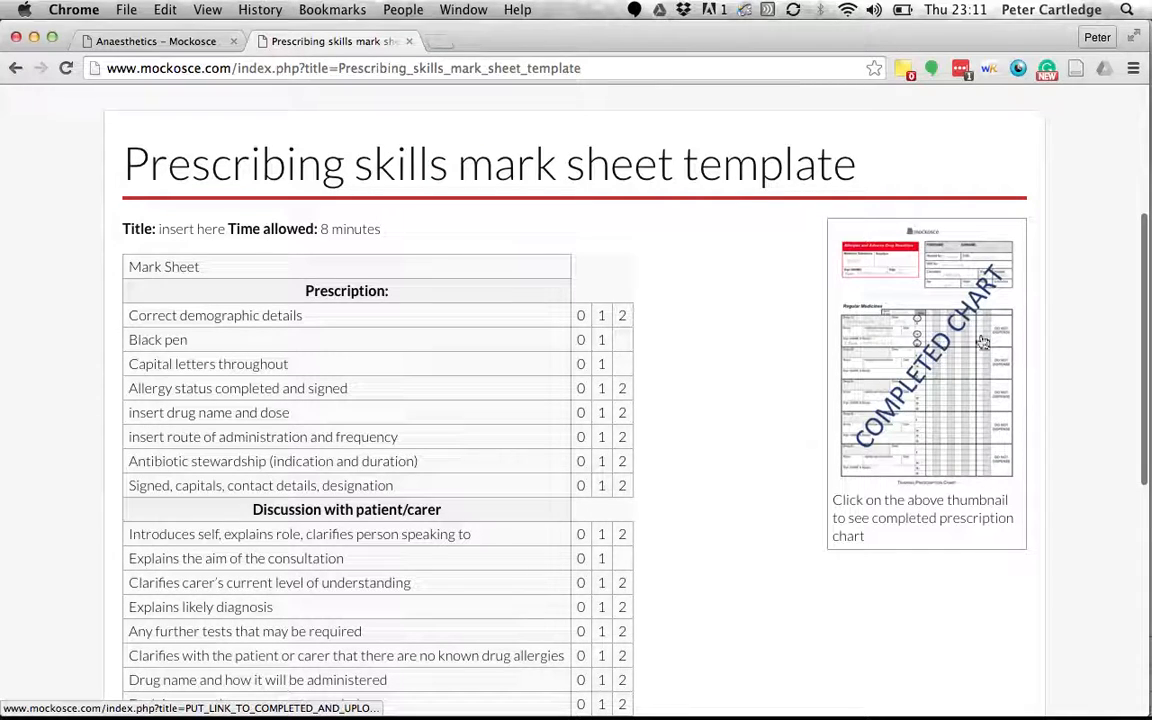
{"action": "left_click", "coordinate": [945, 373]}
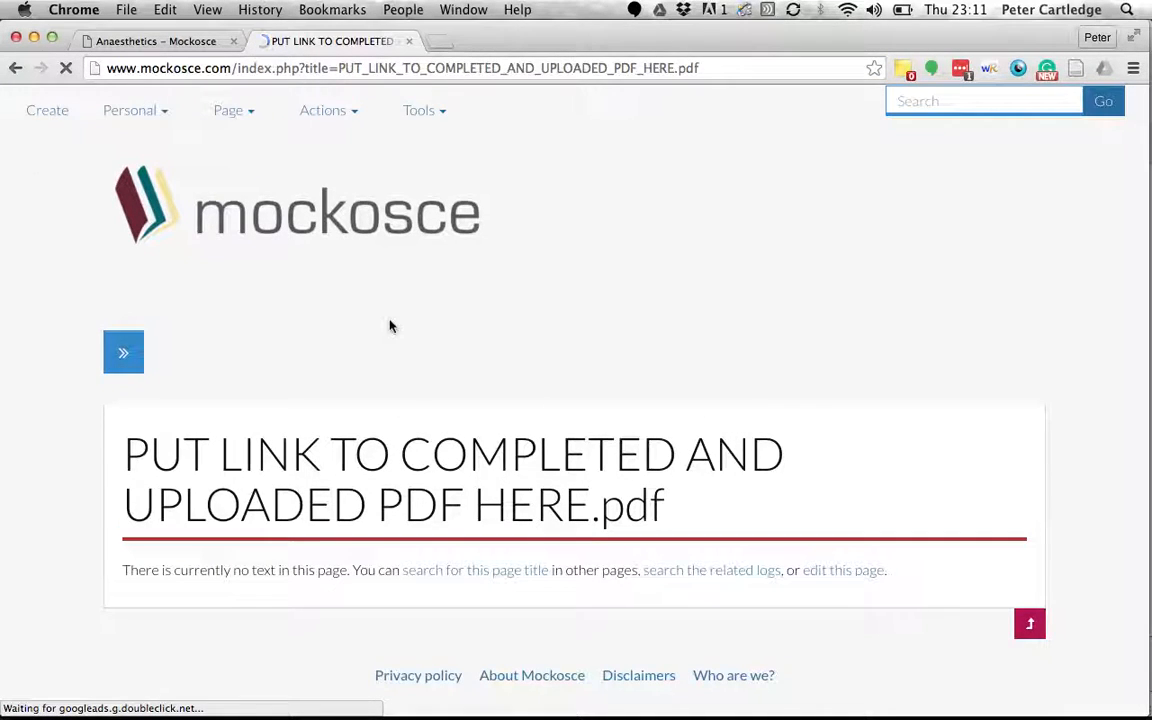
{"action": "left_click", "coordinate": [11, 76]}
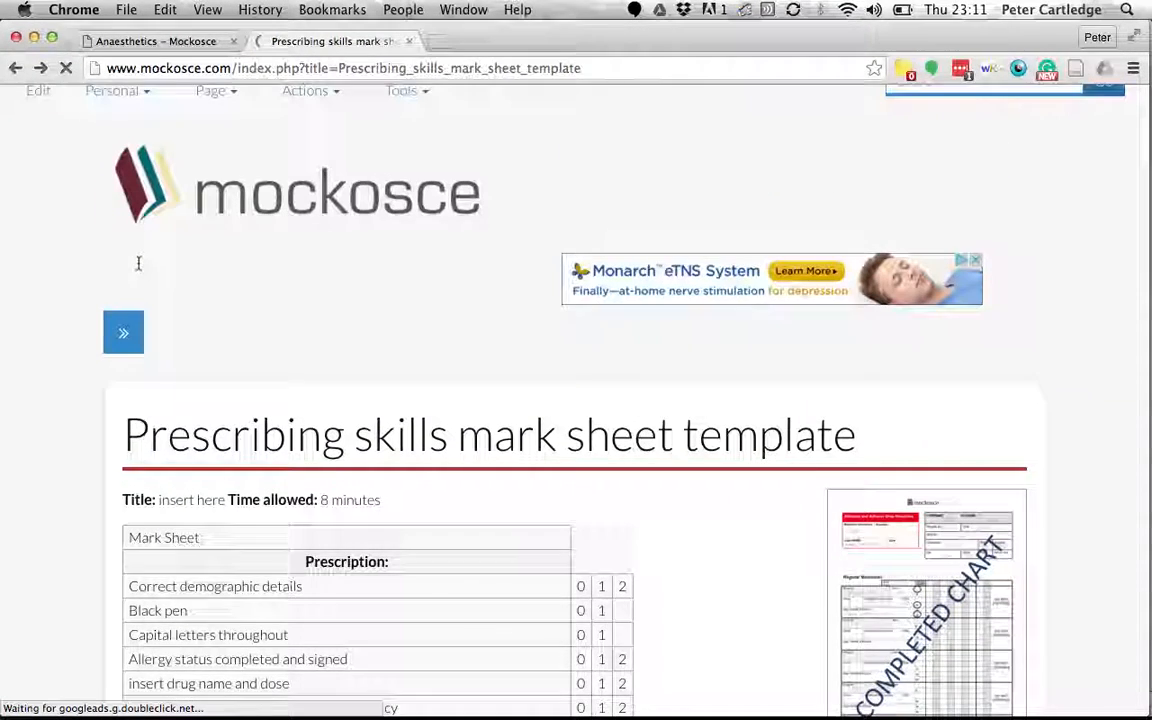
Copy the template's entire wikitext from its edit box.
{"action": "left_click", "coordinate": [40, 114]}
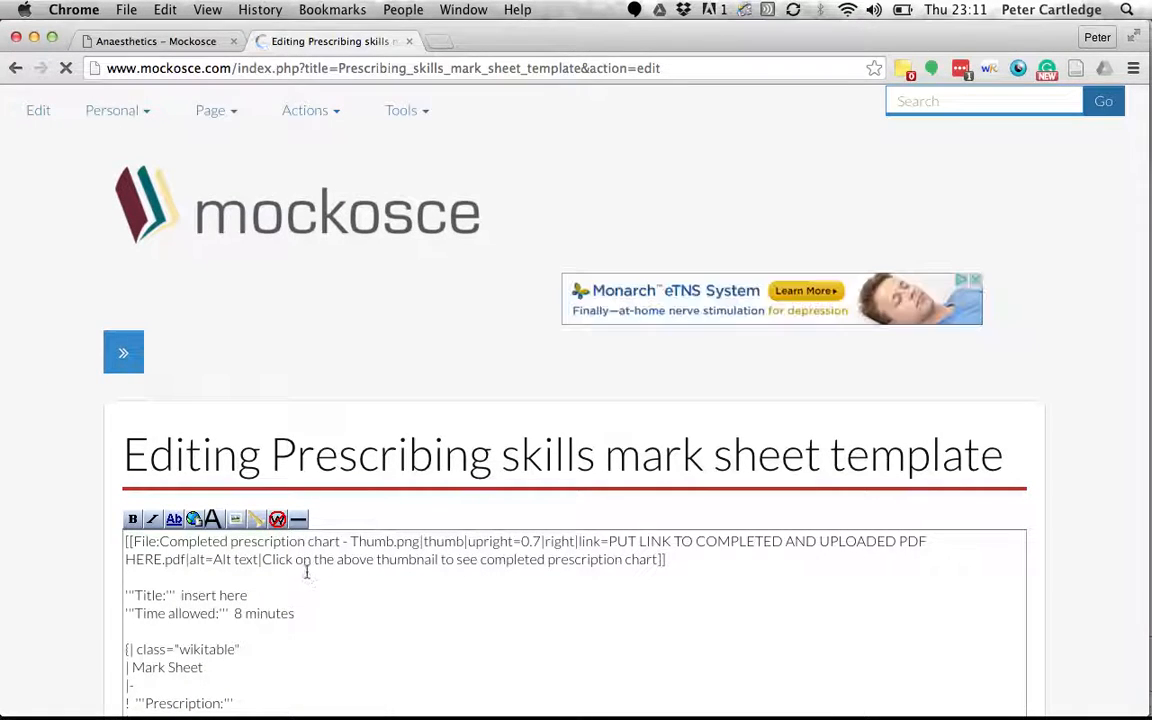
{"action": "left_click", "coordinate": [307, 572]}
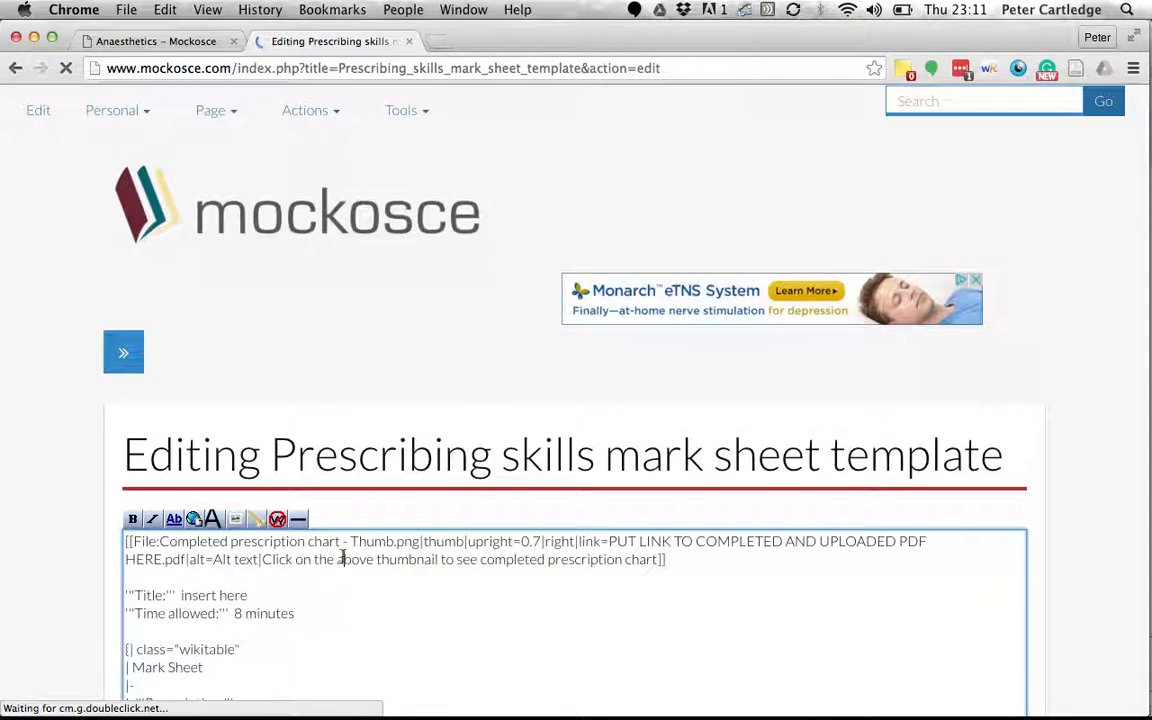
{"action": "key", "text": "super+a"}
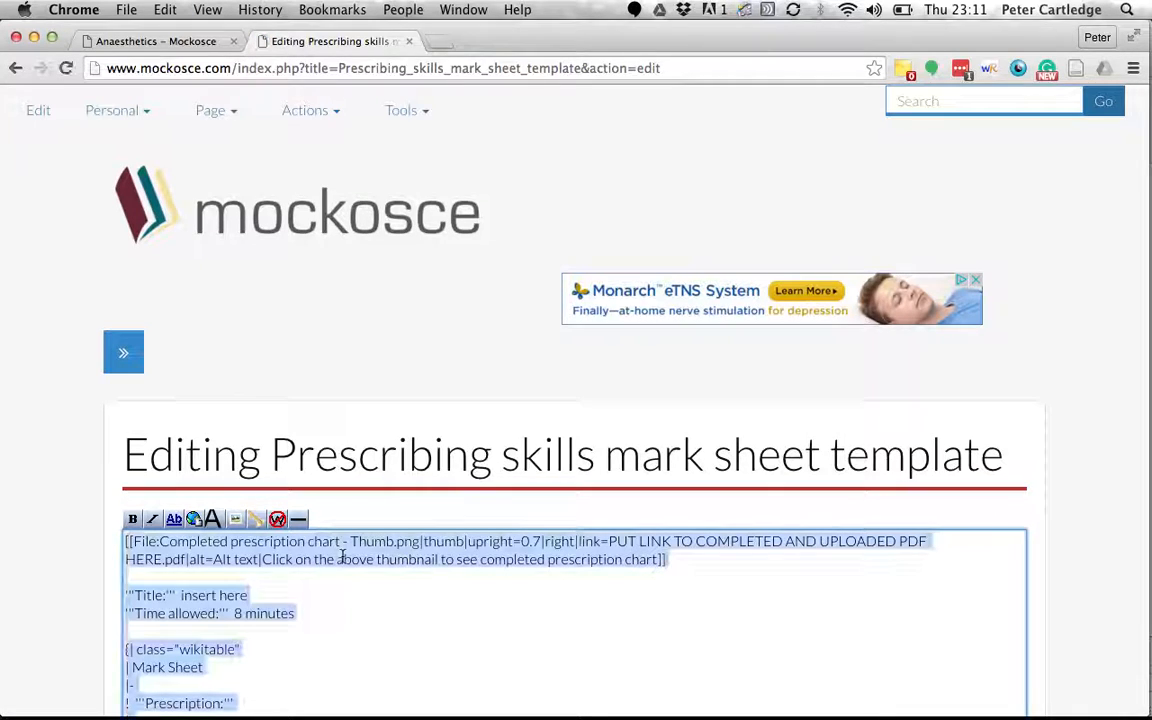
{"action": "right_click", "coordinate": [426, 560]}
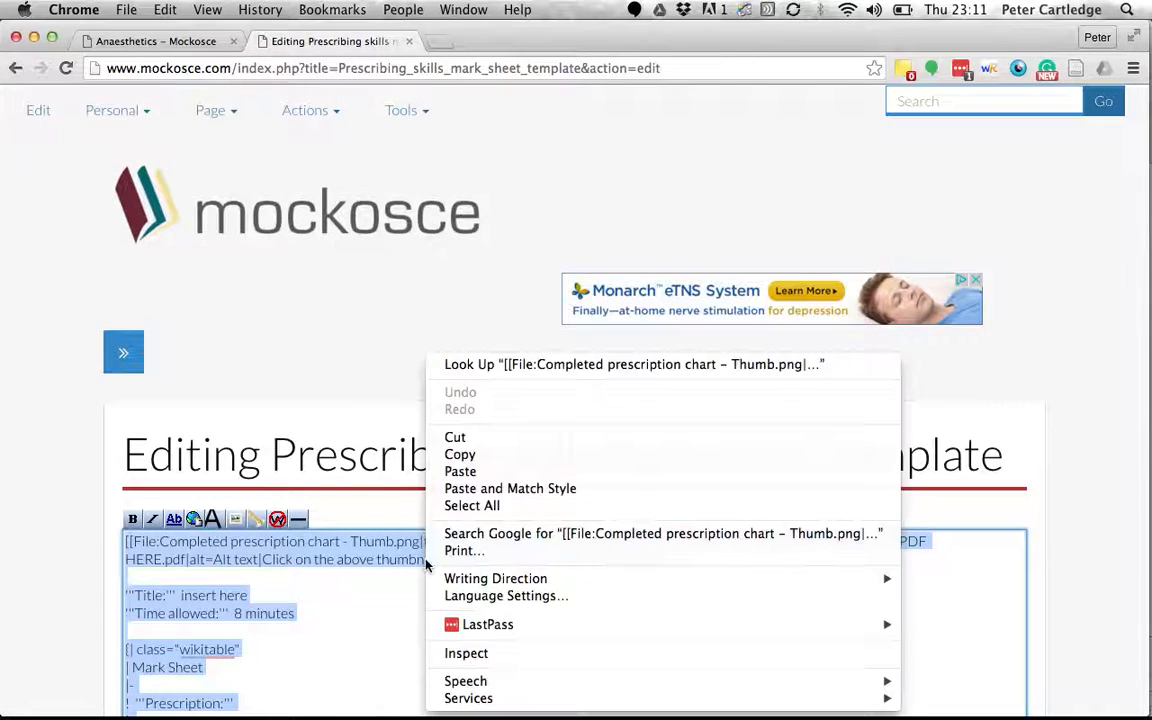
{"action": "left_click", "coordinate": [461, 455]}
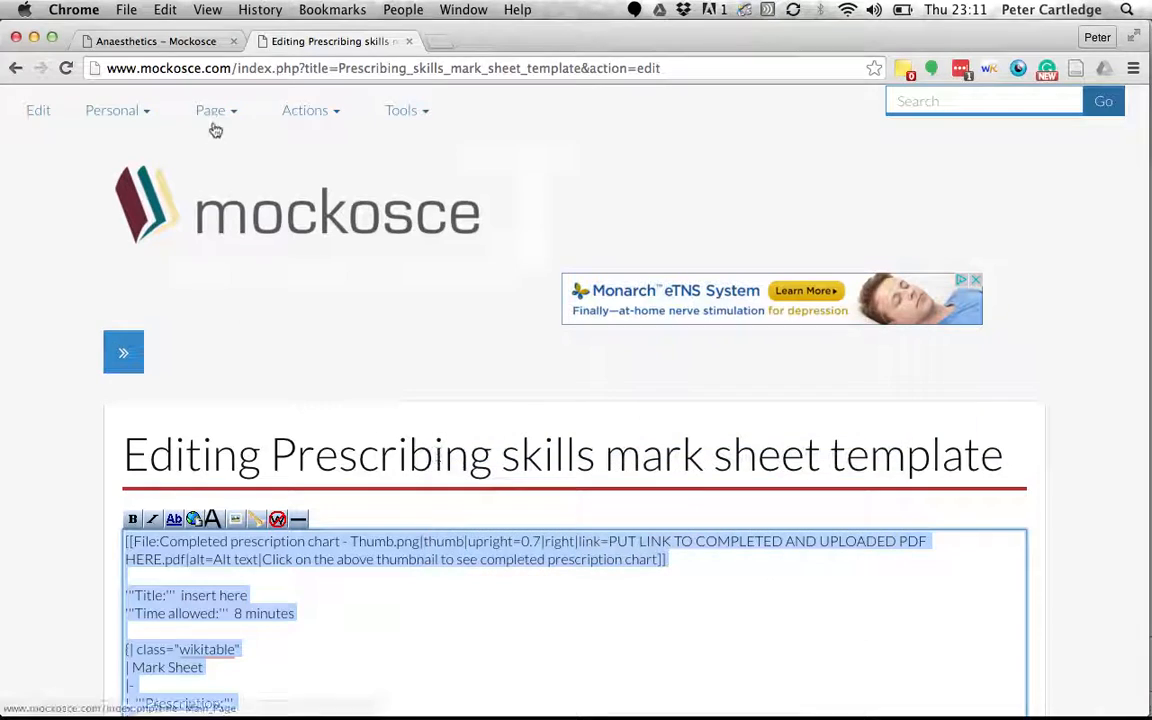
Start the Mark sheet (AnaesPresc1) page from its red link on the Anaesthetics page.
{"action": "left_click", "coordinate": [191, 40]}
{"action": "scroll", "coordinate": [148, 485], "scroll_direction": "down", "scroll_amount": 3}
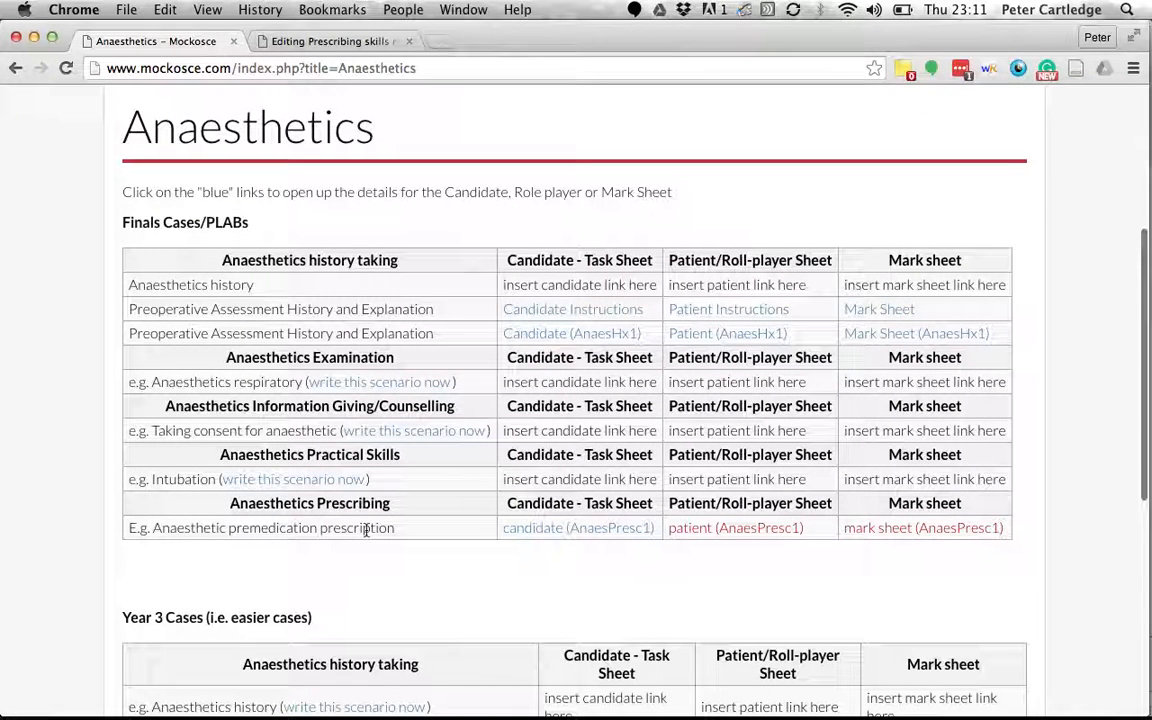
{"action": "left_click", "coordinate": [869, 533]}
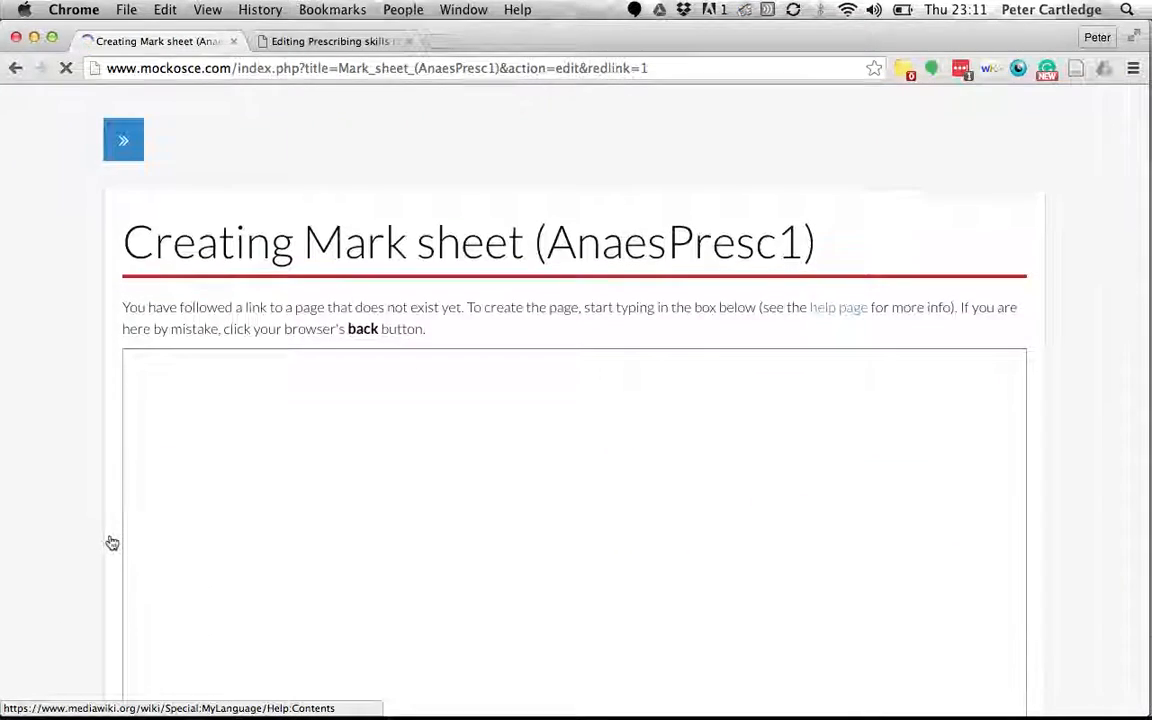
Paste the copied template wikitext into the empty Mark sheet (AnaesPresc1) editor and review it.
{"action": "left_click", "coordinate": [209, 393]}
{"action": "right_click", "coordinate": [210, 393]}
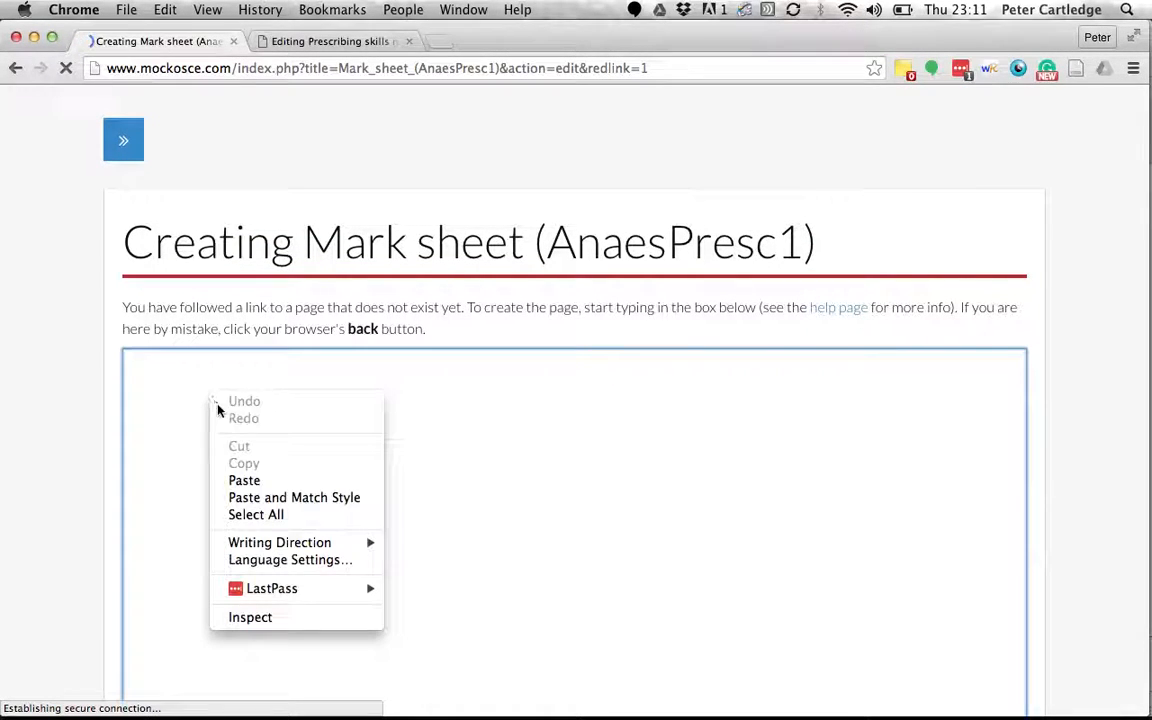
{"action": "left_click", "coordinate": [240, 479]}
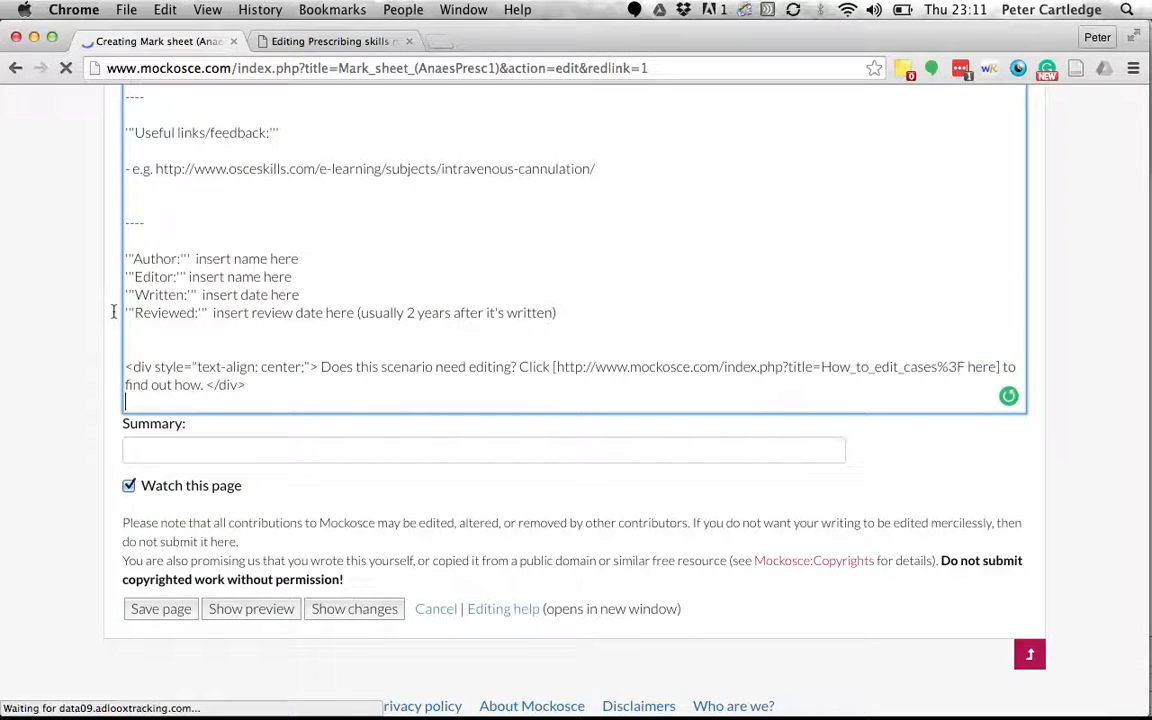
{"action": "scroll", "coordinate": [113, 312], "scroll_direction": "up", "scroll_amount": 3}
{"action": "left_click", "coordinate": [186, 281]}
{"action": "scroll", "coordinate": [186, 283], "scroll_direction": "up", "scroll_amount": 2}
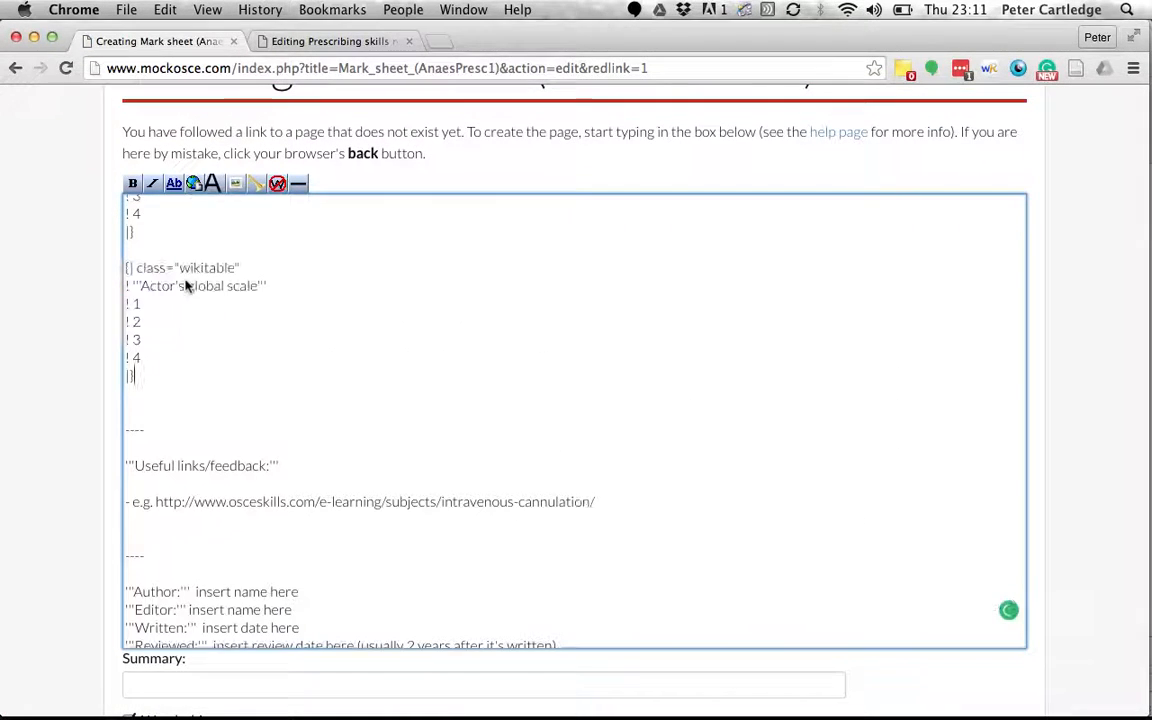
{"action": "scroll", "coordinate": [185, 283], "scroll_direction": "up", "scroll_amount": 5}
{"action": "scroll", "coordinate": [185, 281], "scroll_direction": "up", "scroll_amount": 10}
{"action": "scroll", "coordinate": [185, 281], "scroll_direction": "up", "scroll_amount": 20}
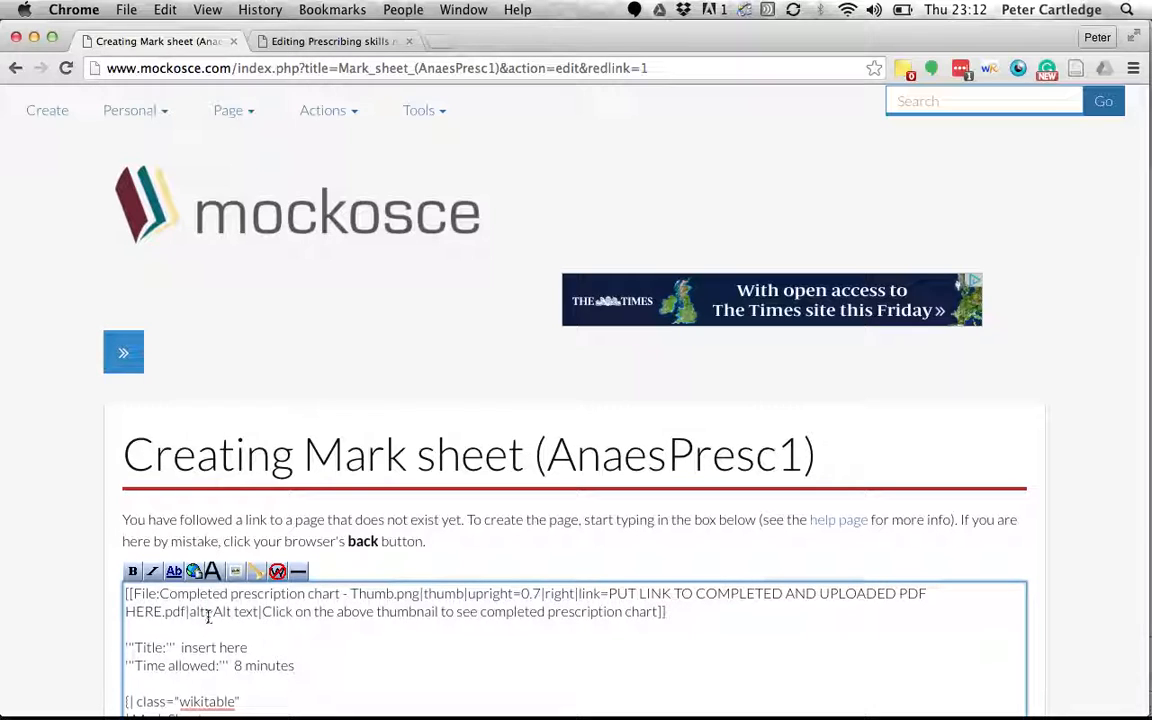
Go to the wiki's Upload file page from the Tools menu on the template editing tab.
{"action": "left_click", "coordinate": [358, 48]}
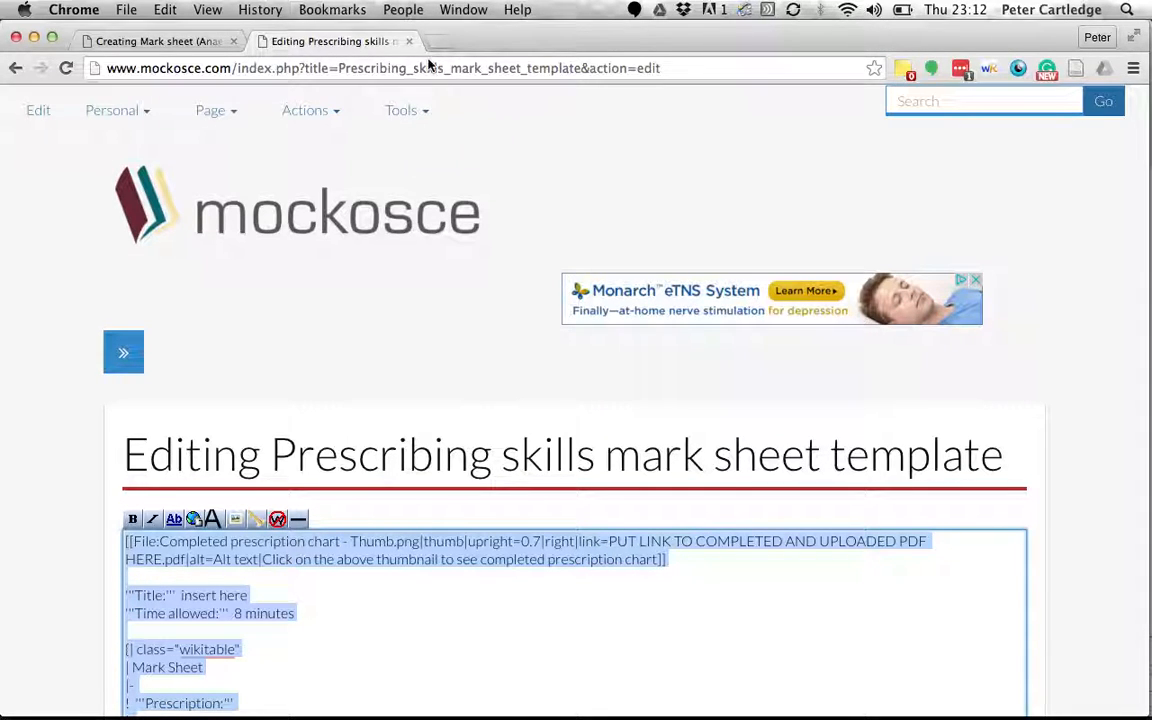
{"action": "left_click", "coordinate": [427, 113]}
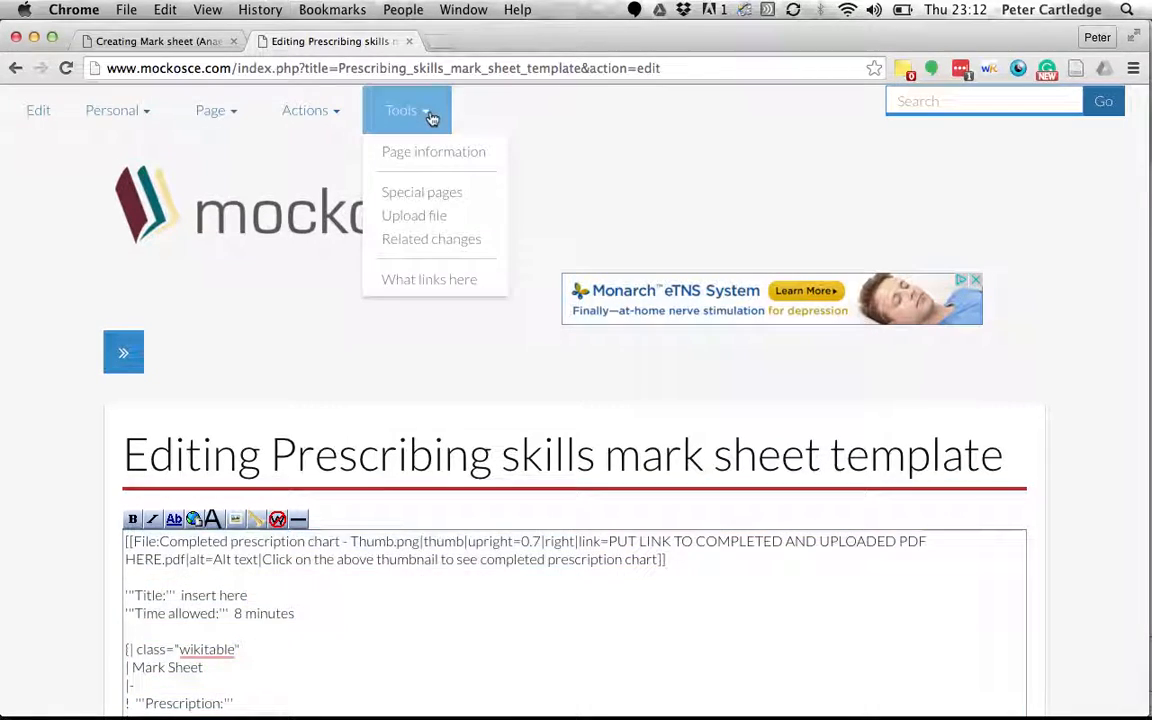
{"action": "left_click", "coordinate": [432, 222]}
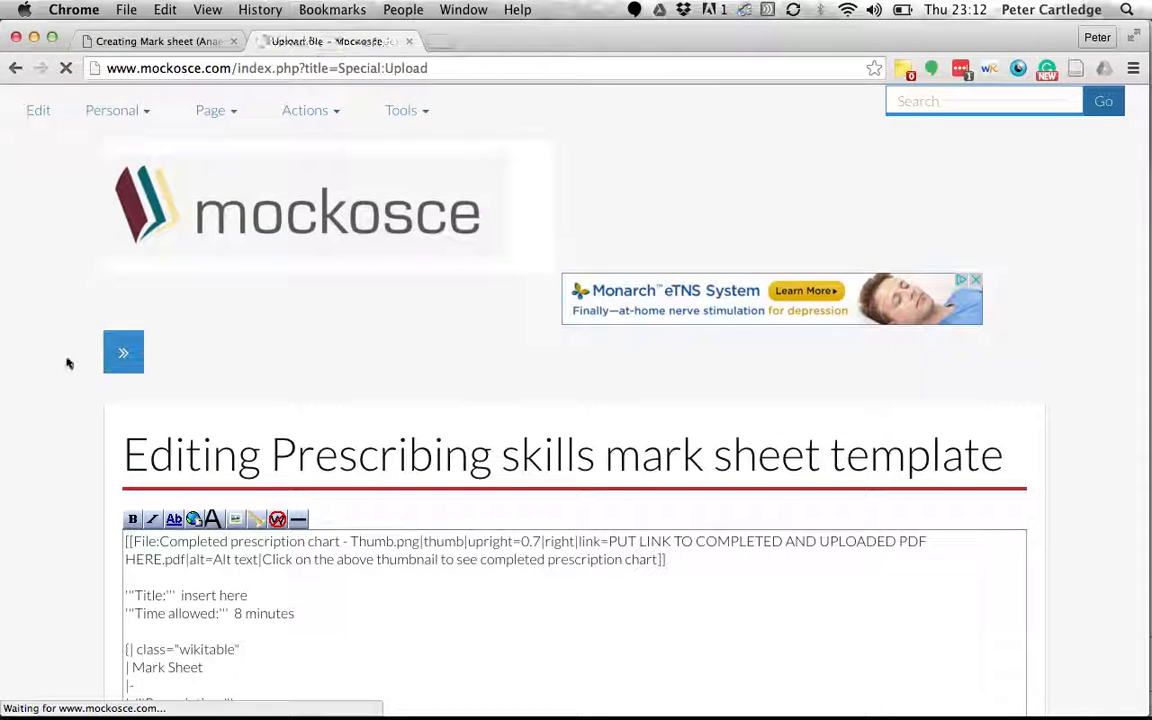
{"action": "scroll", "coordinate": [67, 362], "scroll_direction": "down", "scroll_amount": 1}
{"action": "scroll", "coordinate": [67, 362], "scroll_direction": "down", "scroll_amount": 3}
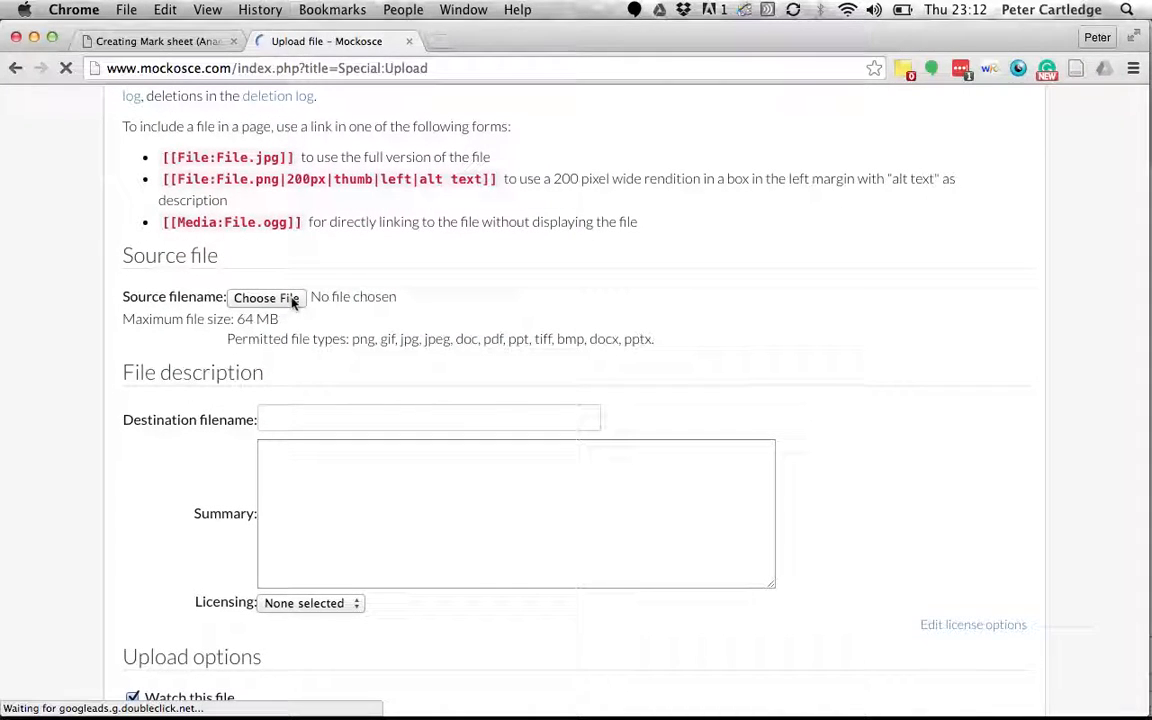
Choose the completed prescription chart PDF from Files for Cases > Anaesthetics as the source file.
{"action": "left_click", "coordinate": [266, 298]}
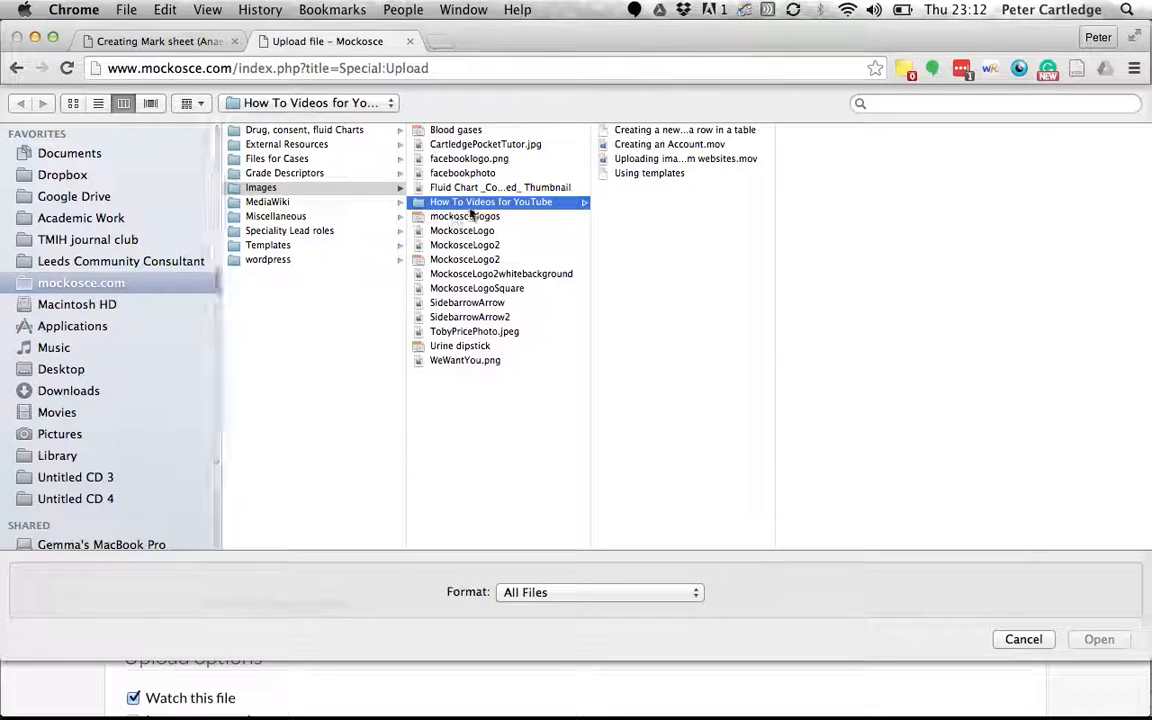
{"action": "left_click", "coordinate": [293, 159]}
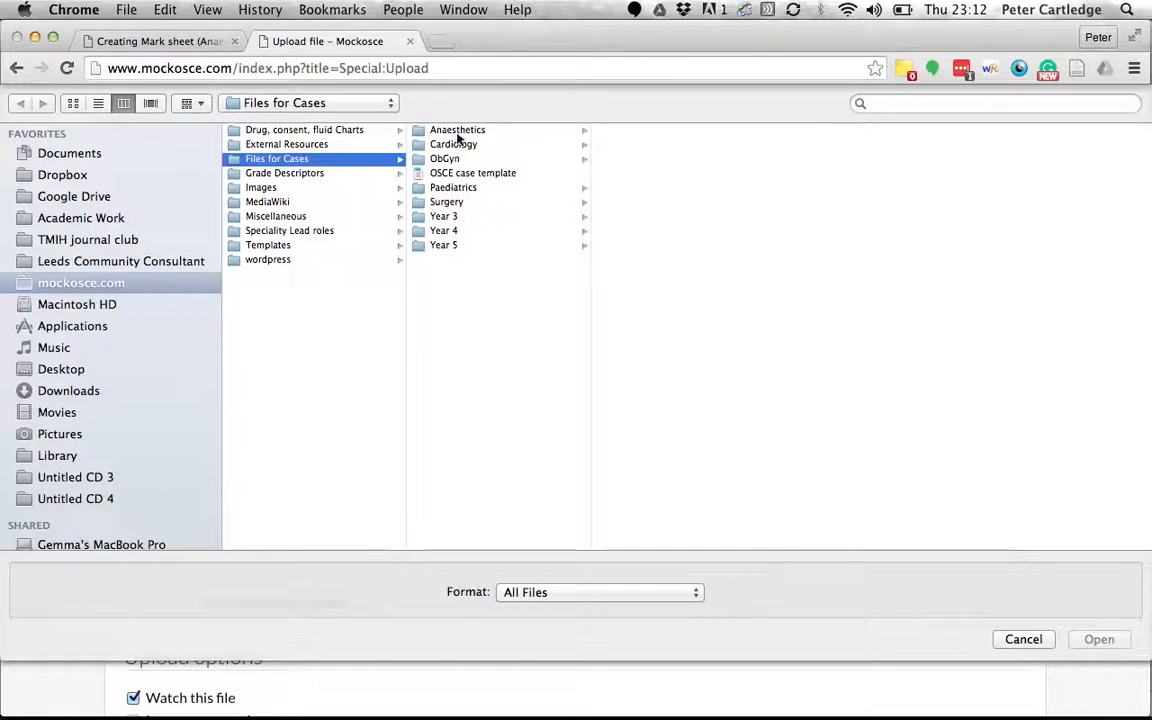
{"action": "left_click", "coordinate": [462, 133]}
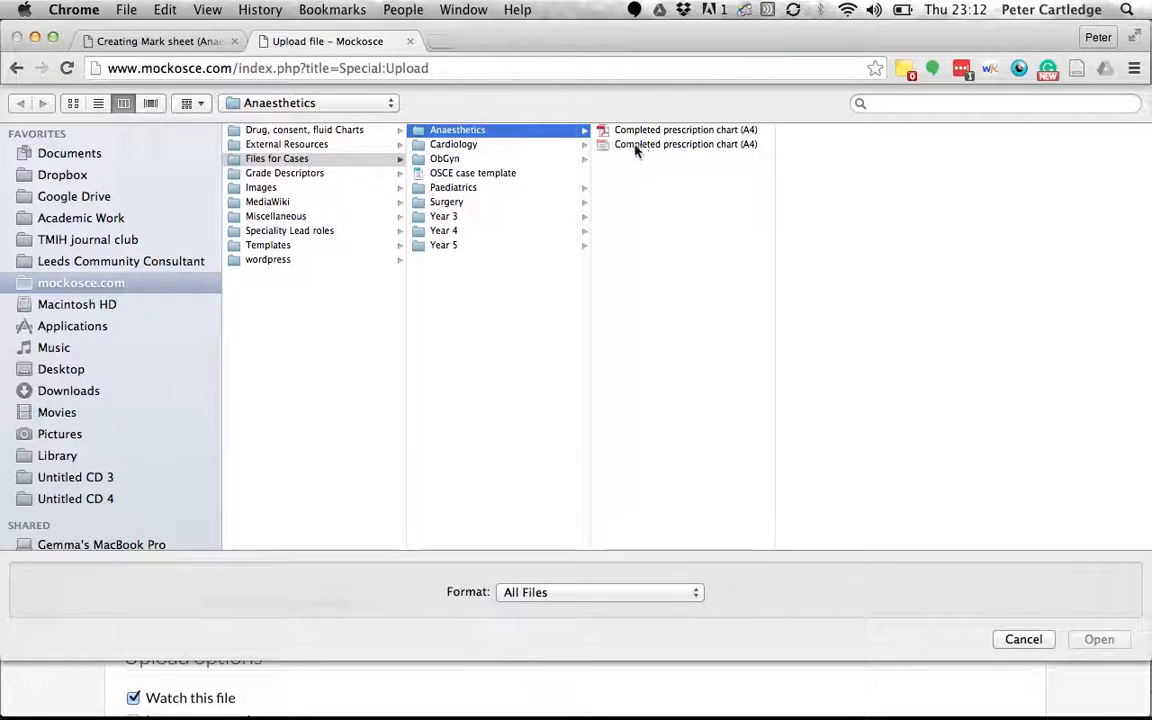
{"action": "left_click", "coordinate": [625, 132]}
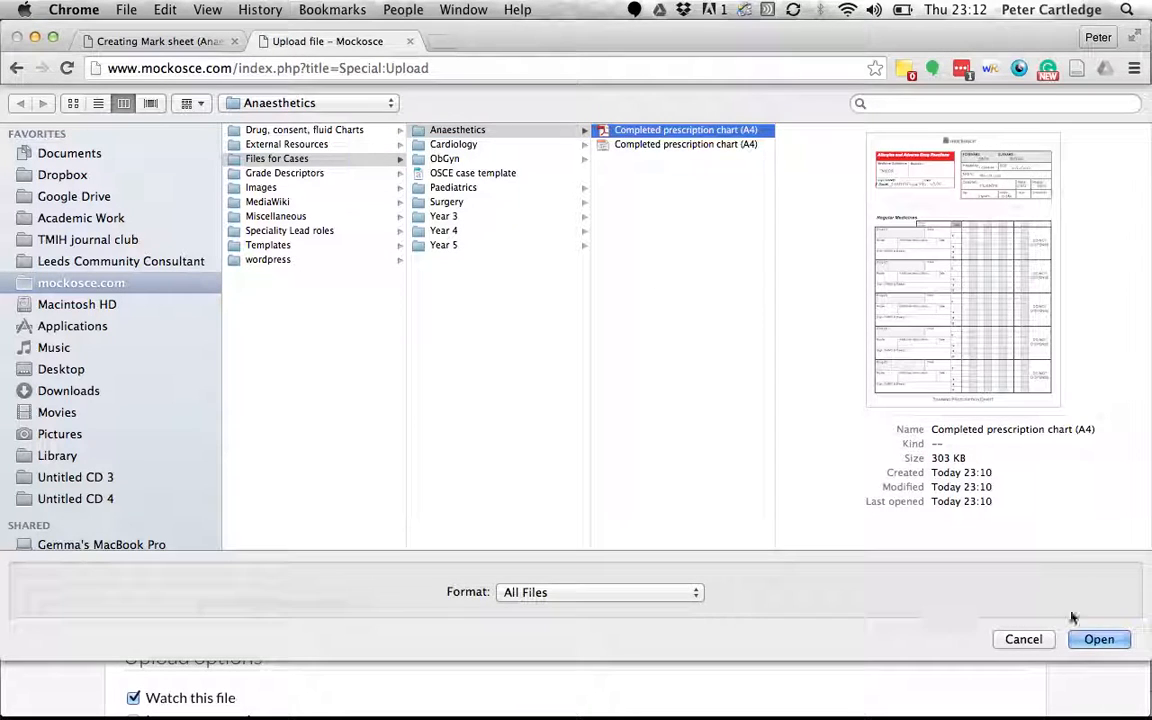
{"action": "left_click", "coordinate": [1092, 642]}
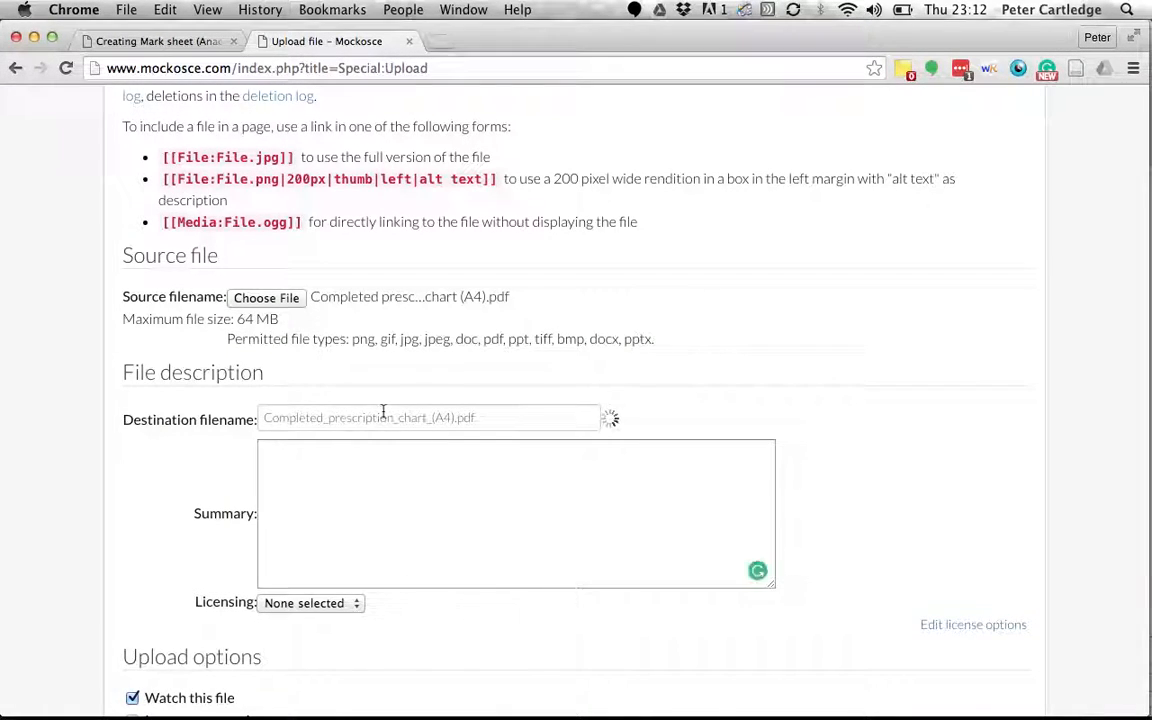
Upload it as File:Completed prescription chart (A4).pdf.
{"action": "scroll", "coordinate": [249, 458], "scroll_direction": "down", "scroll_amount": 3}
{"action": "scroll", "coordinate": [193, 640], "scroll_direction": "down", "scroll_amount": 3}
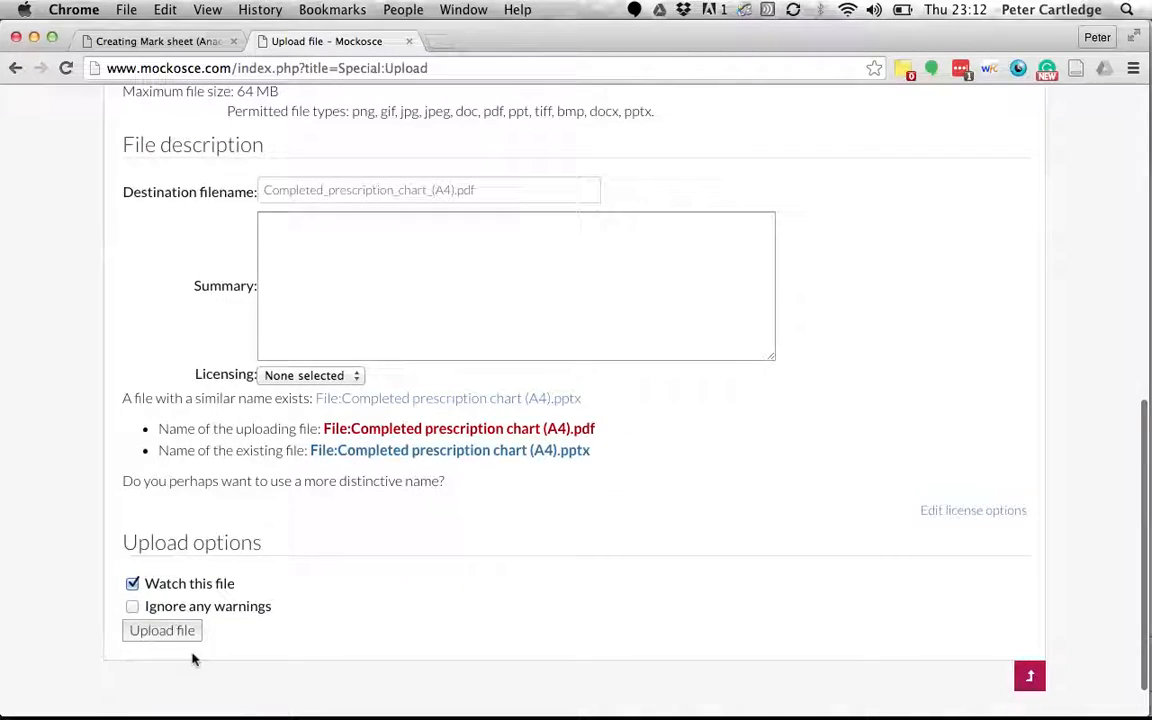
{"action": "left_click", "coordinate": [178, 631]}
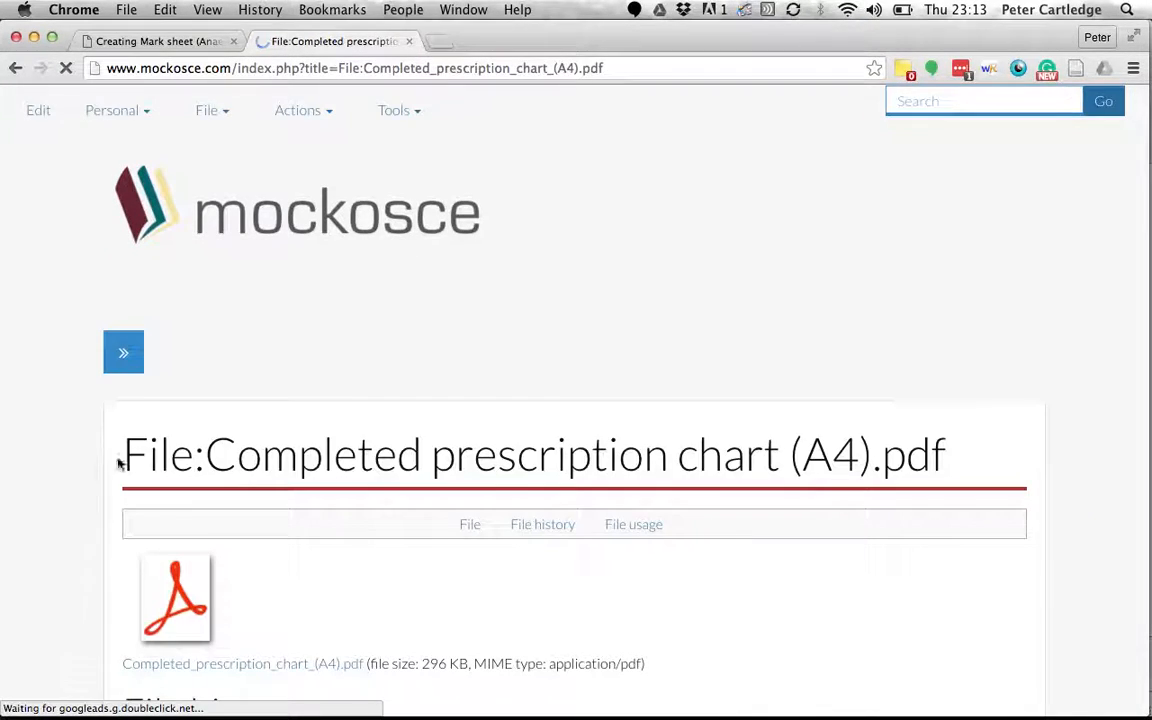
Open the uploaded chart PDF itself from its file page.
{"action": "scroll", "coordinate": [95, 458], "scroll_direction": "down", "scroll_amount": 2}
{"action": "scroll", "coordinate": [95, 458], "scroll_direction": "down", "scroll_amount": 2}
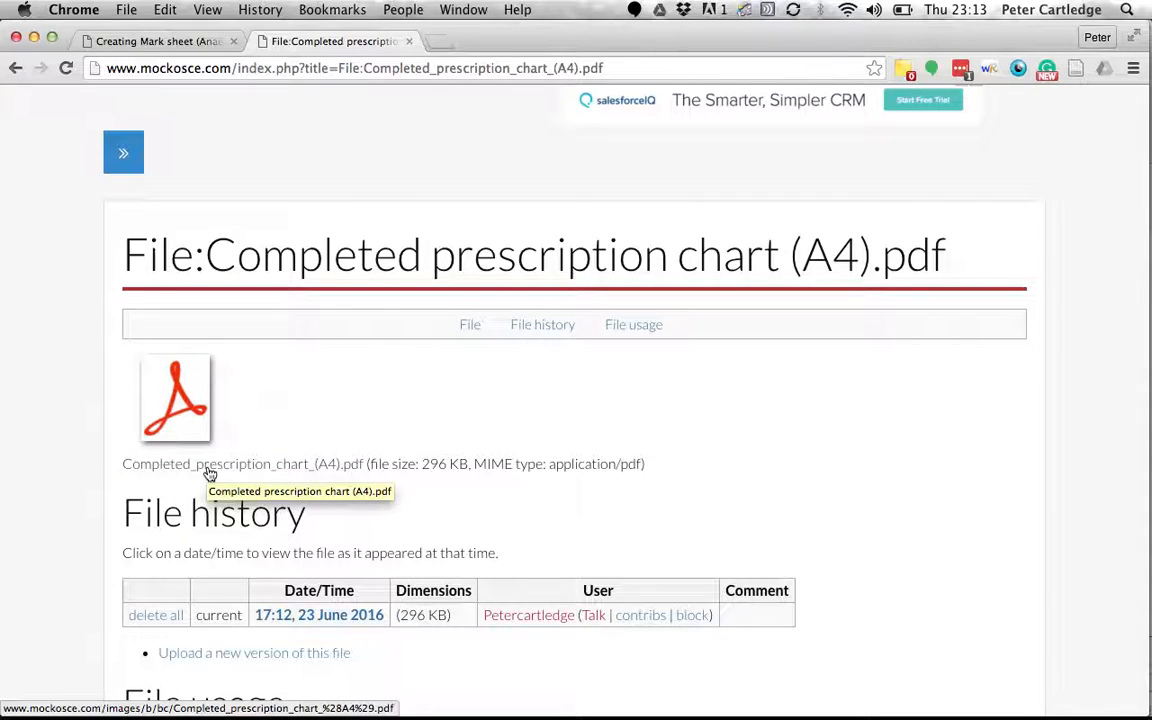
{"action": "left_click", "coordinate": [240, 466]}
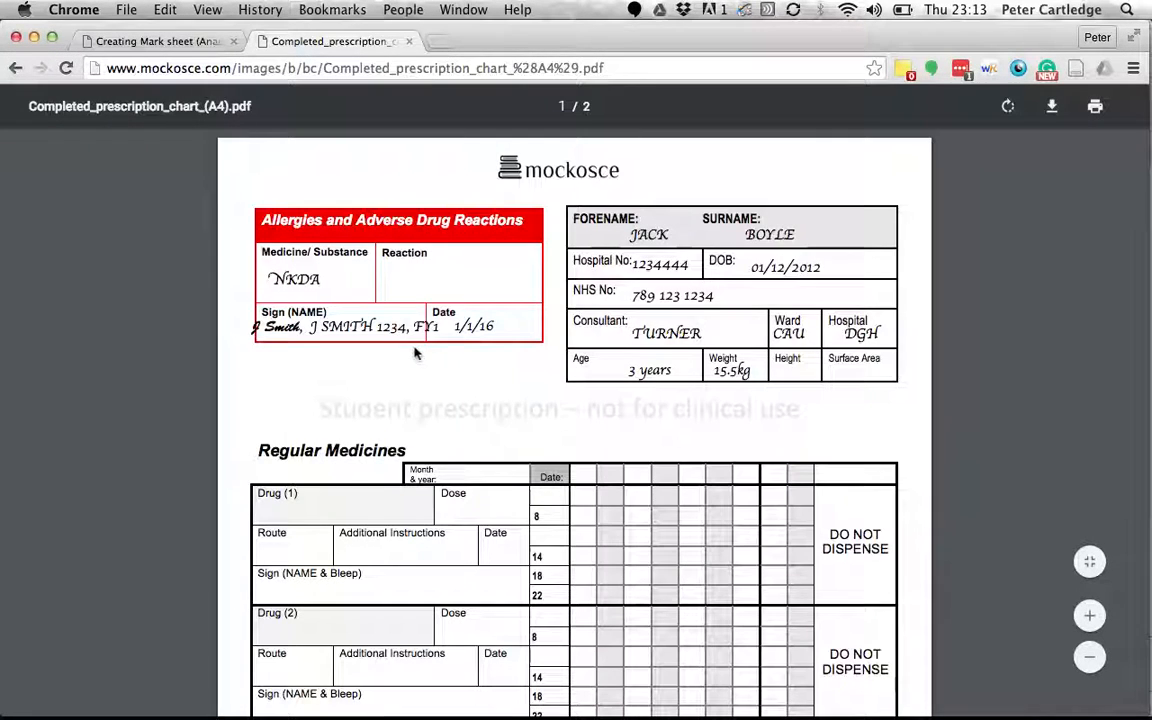
{"action": "scroll", "coordinate": [415, 352], "scroll_direction": "down", "scroll_amount": 3}
{"action": "scroll", "coordinate": [450, 296], "scroll_direction": "up", "scroll_amount": 3}
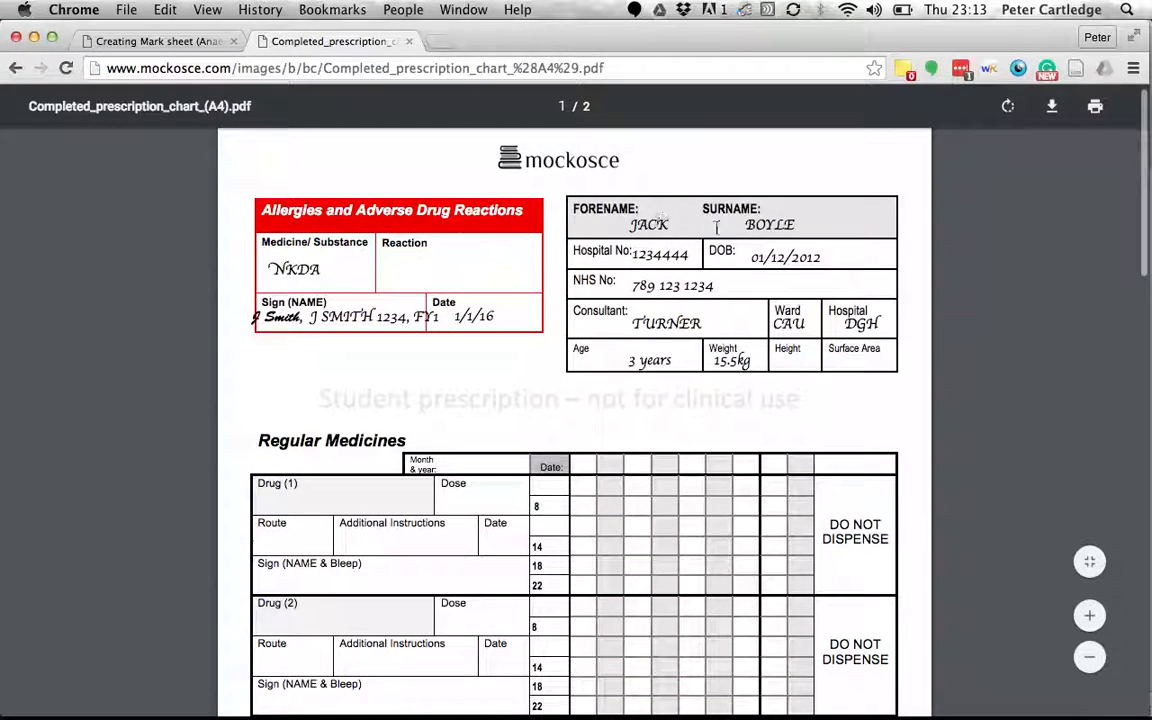
{"action": "scroll", "coordinate": [386, 358], "scroll_direction": "down", "scroll_amount": 3}
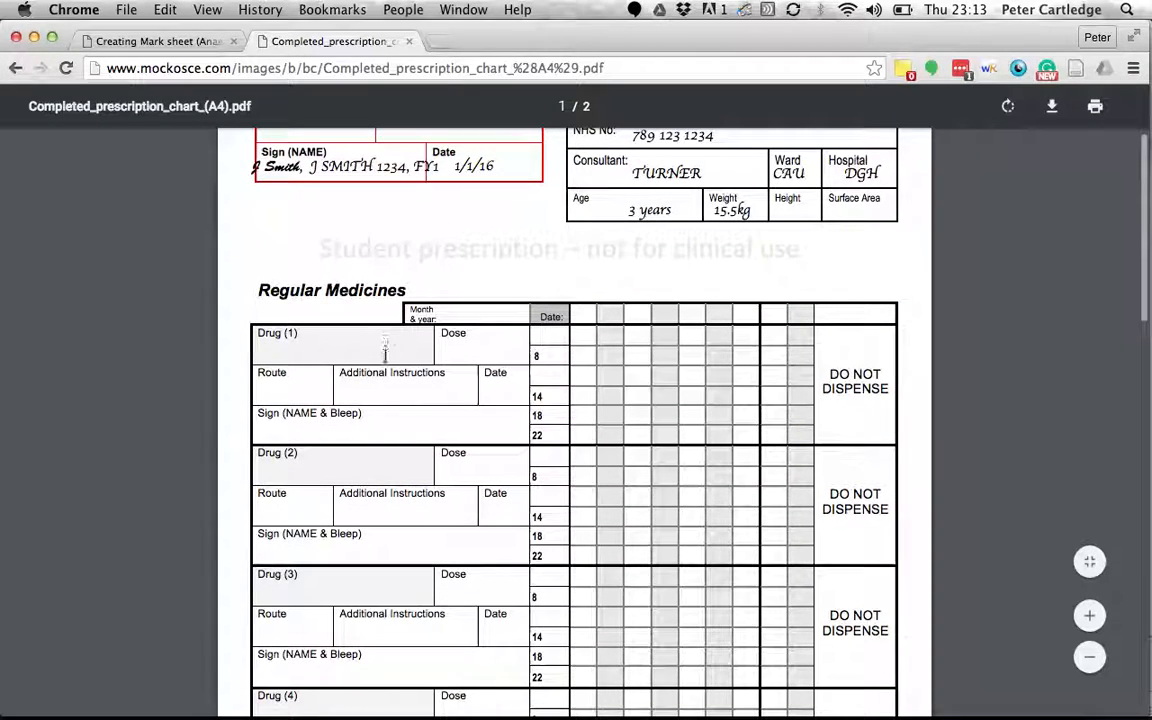
{"action": "scroll", "coordinate": [385, 356], "scroll_direction": "down", "scroll_amount": 2}
{"action": "scroll", "coordinate": [385, 357], "scroll_direction": "down", "scroll_amount": 10}
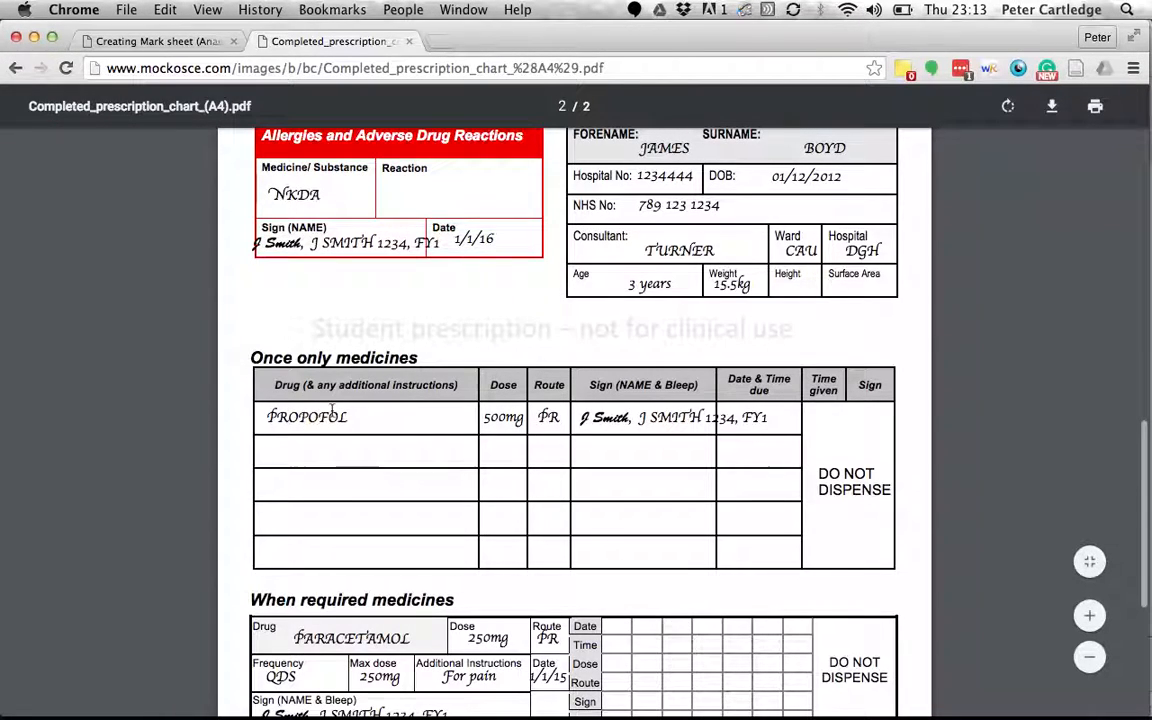
Copy the PDF's web address and go back to the Creating Mark sheet tab.
{"action": "left_click", "coordinate": [370, 69]}
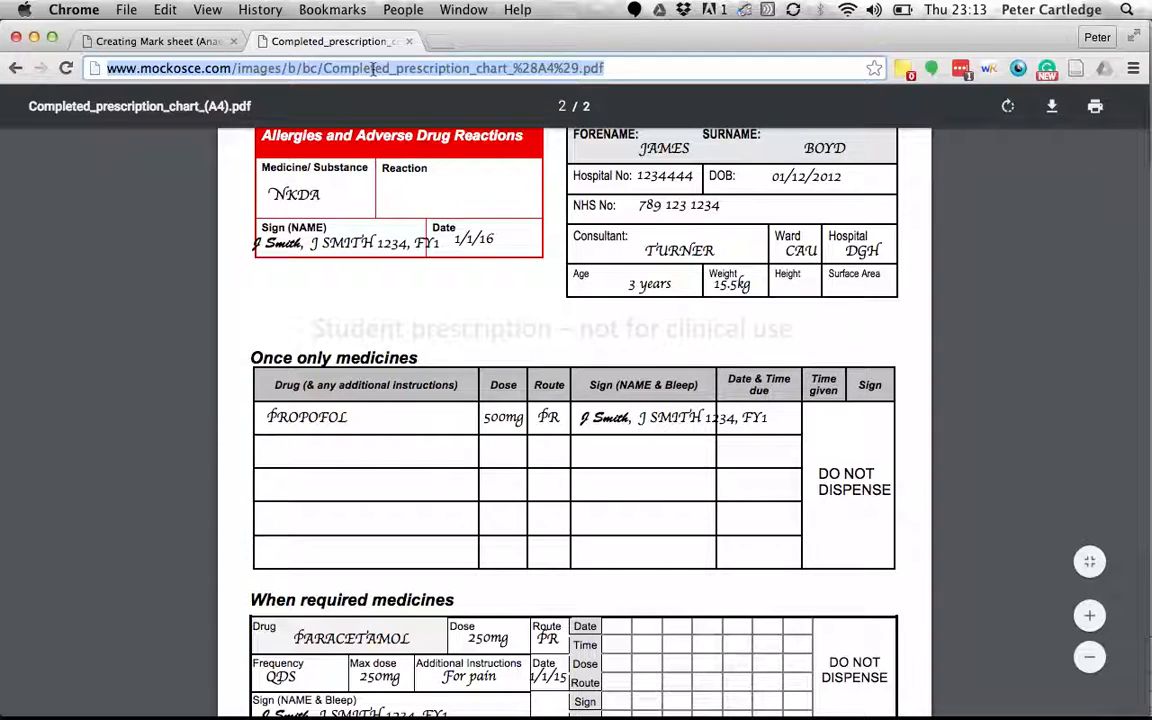
{"action": "right_click", "coordinate": [372, 69]}
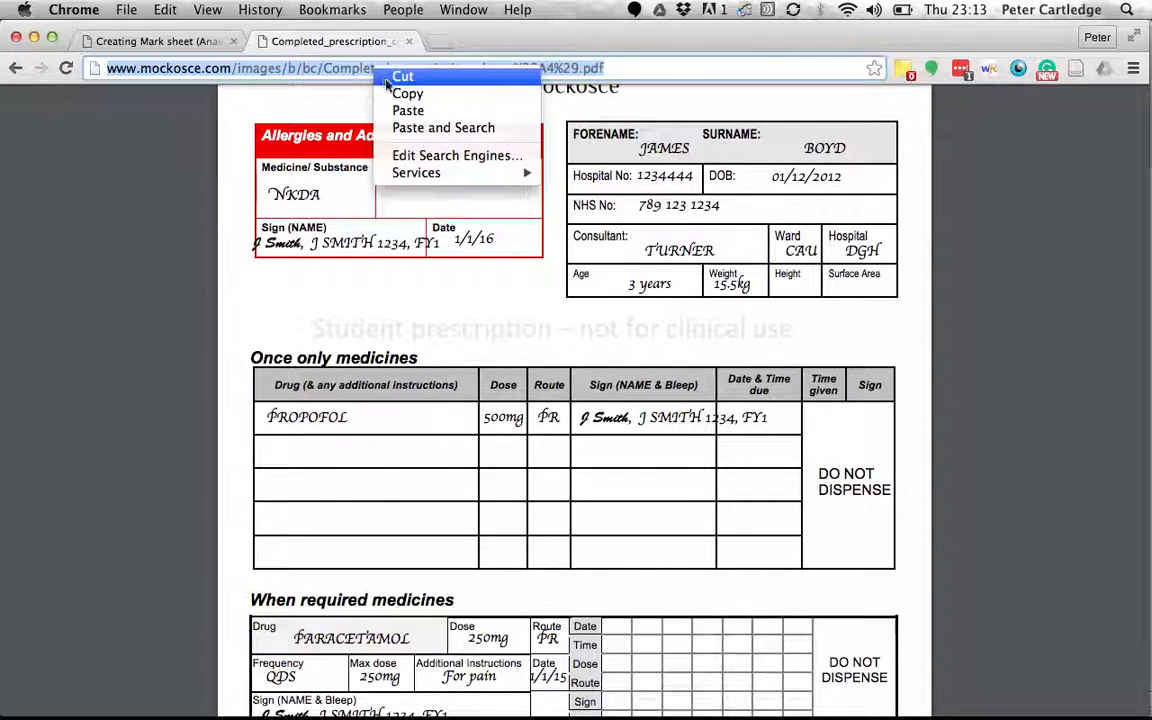
{"action": "left_click", "coordinate": [407, 93]}
{"action": "left_click", "coordinate": [172, 42]}
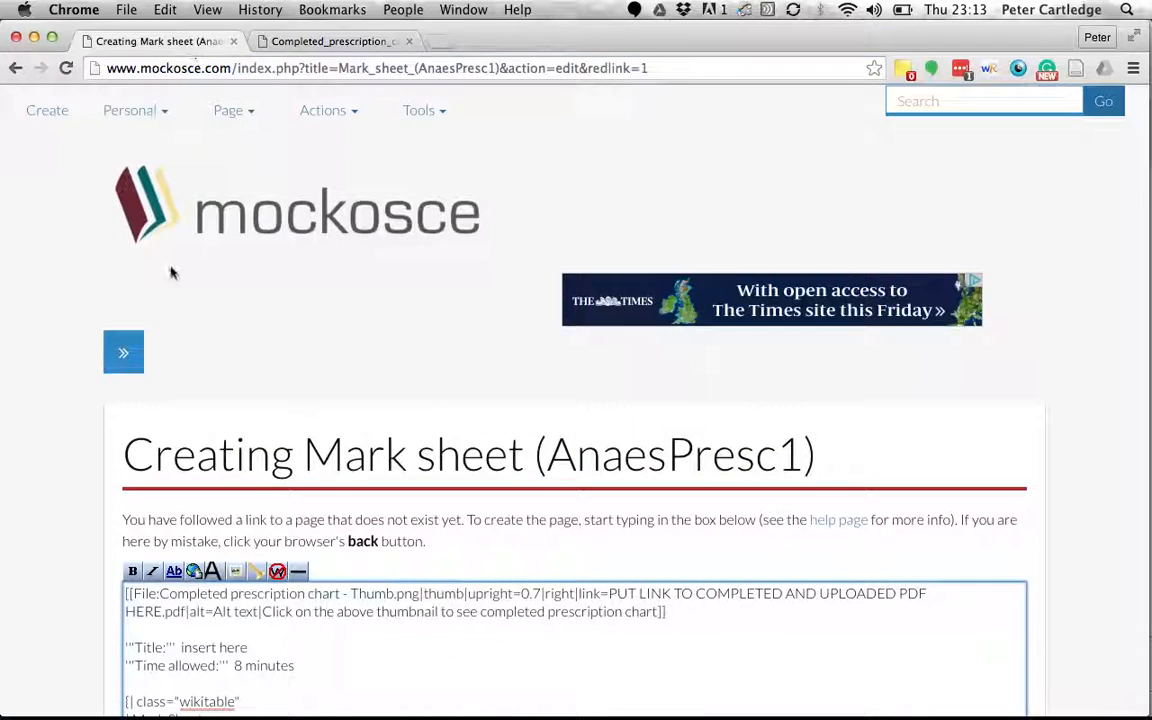
Replace the thumbnail's PUT LINK placeholder with the copied PDF address.
{"action": "scroll", "coordinate": [100, 459], "scroll_direction": "down", "scroll_amount": 5}
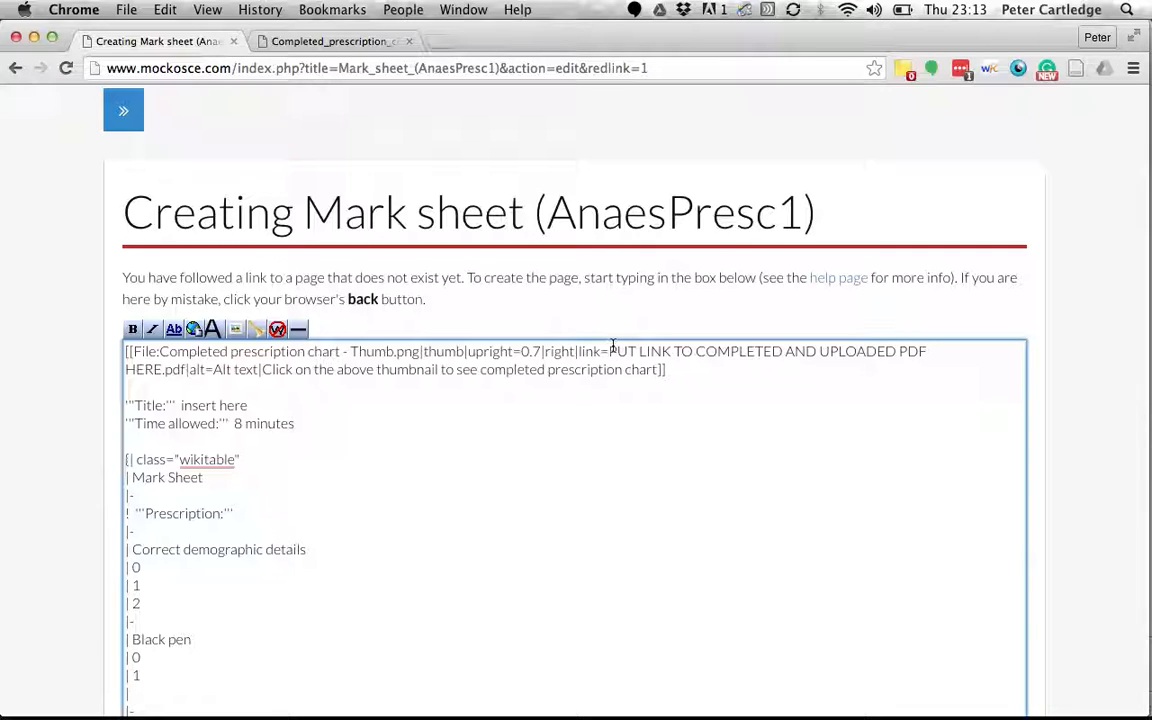
{"action": "left_click_drag", "start_coordinate": [607, 351], "coordinate": [211, 371]}
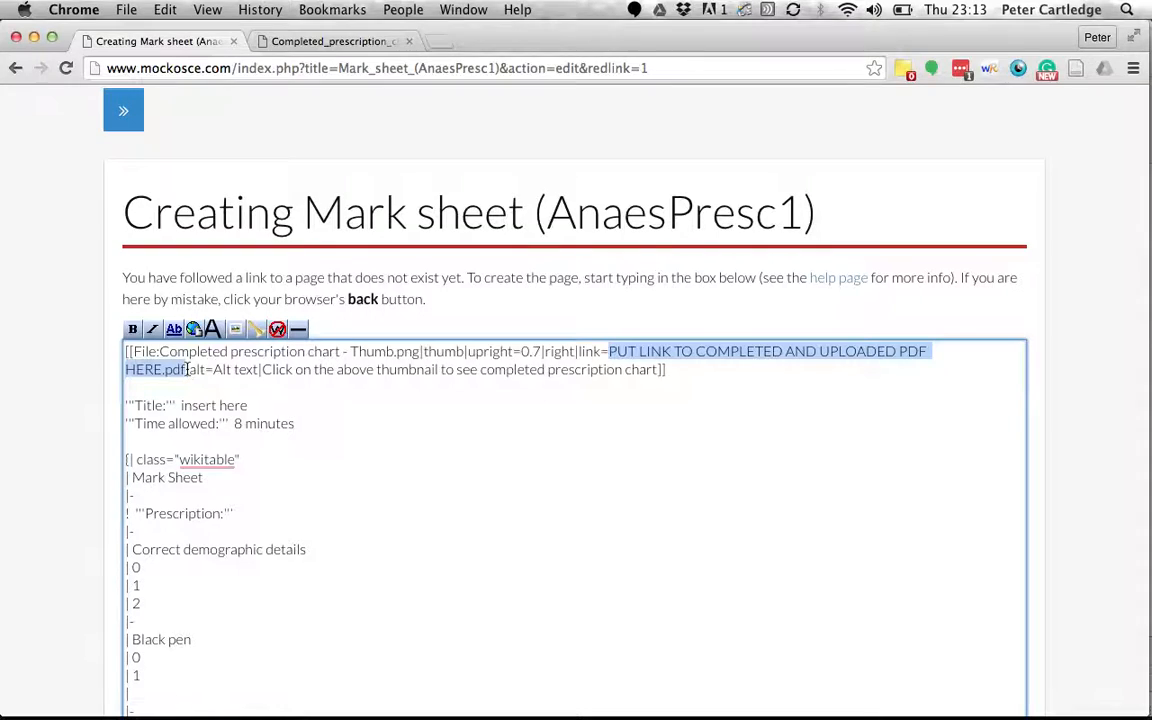
{"action": "key", "text": "super+v"}
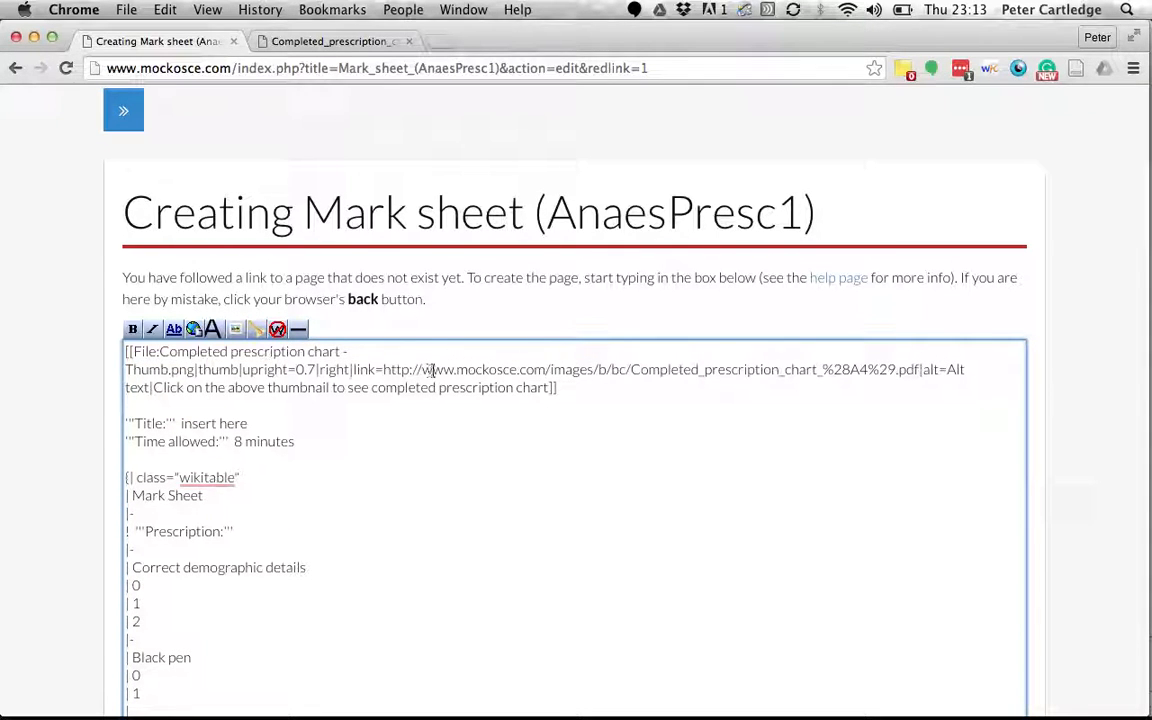
Set the Title to BLAH BLAH BLAH and save the page.
{"action": "left_click_drag", "start_coordinate": [182, 425], "coordinate": [280, 423]}
{"action": "type", "text": "BLAH BLAH BLAN"}
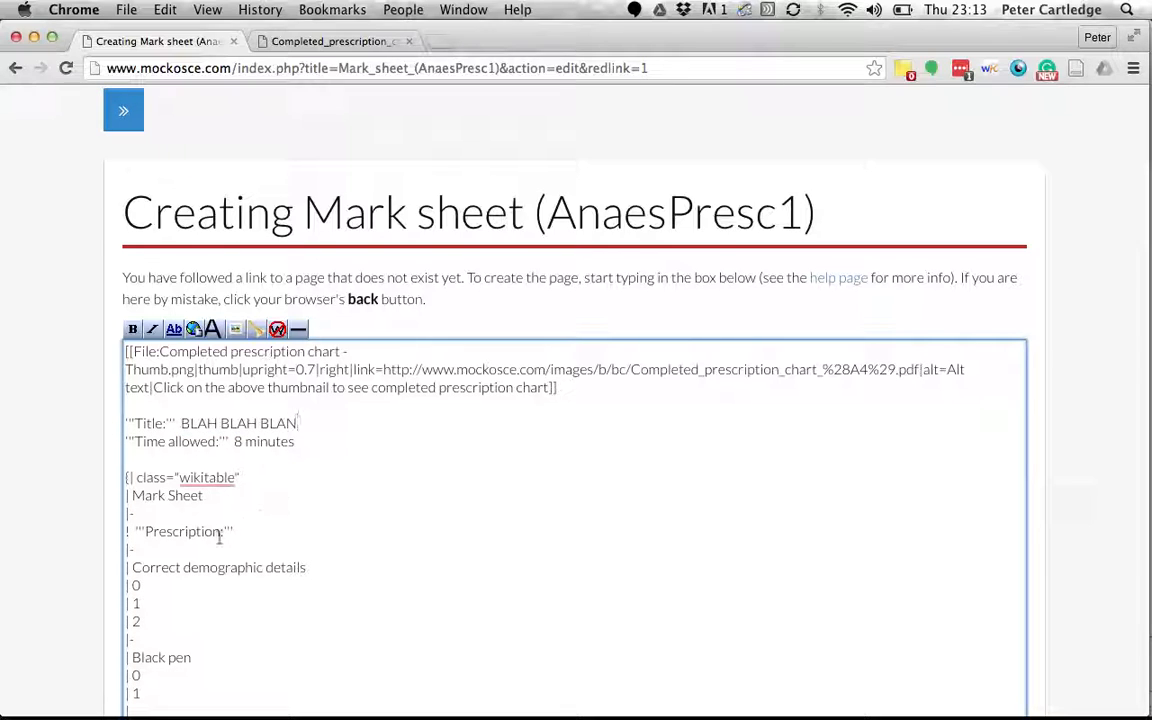
{"action": "scroll", "coordinate": [219, 538], "scroll_direction": "down", "scroll_amount": 2}
{"action": "key", "text": "BackSpace"}
{"action": "type", "text": "H"}
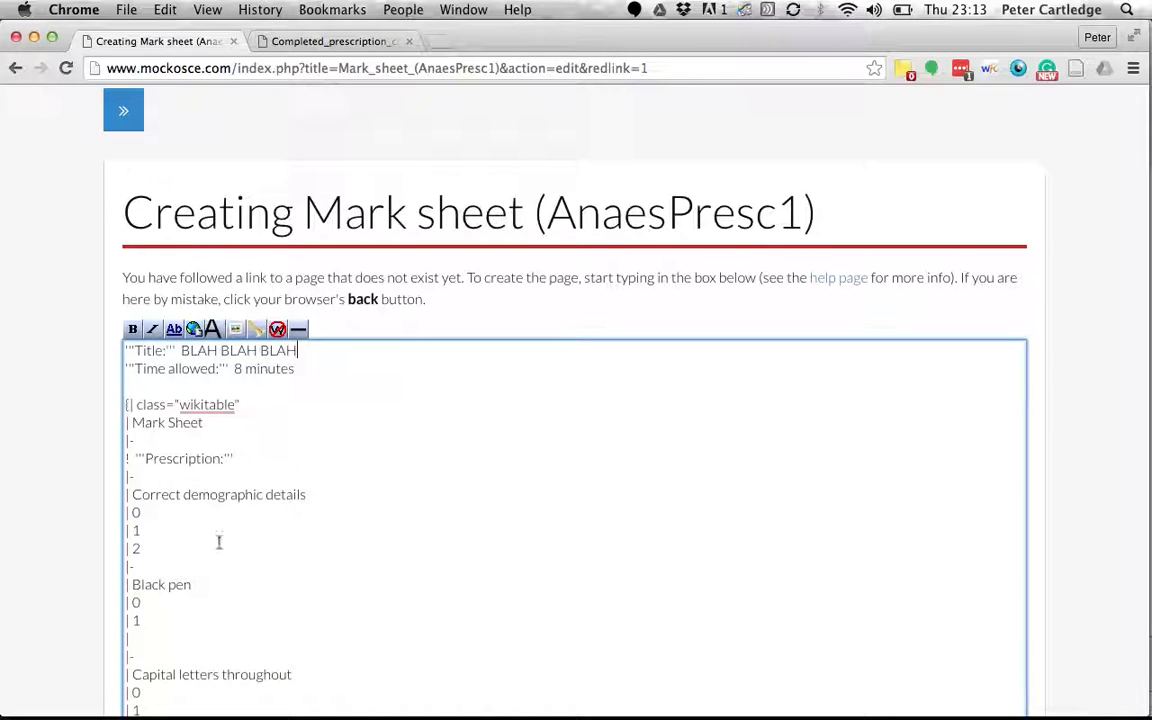
{"action": "scroll", "coordinate": [219, 538], "scroll_direction": "down", "scroll_amount": 8}
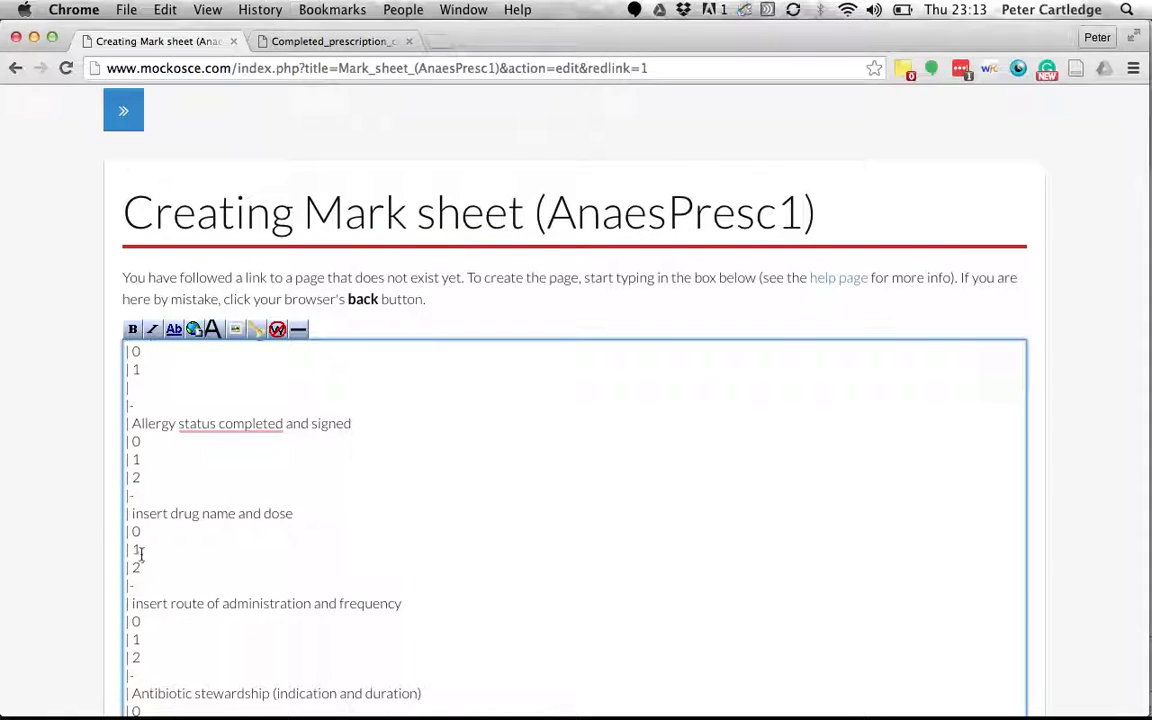
{"action": "scroll", "coordinate": [105, 518], "scroll_direction": "down", "scroll_amount": 5}
{"action": "left_click", "coordinate": [147, 583]}
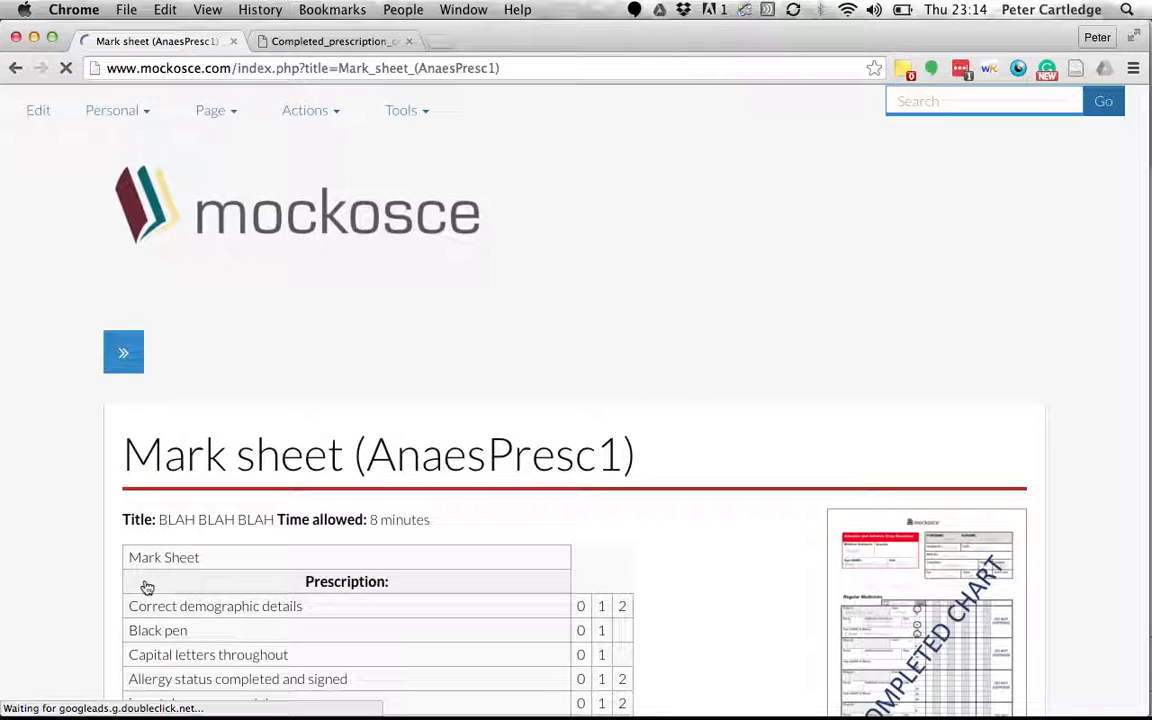
Open Completed_prescription_chart_(A4).pdf through the saved mark sheet's chart thumbnail.
{"action": "scroll", "coordinate": [110, 527], "scroll_direction": "down", "scroll_amount": 2}
{"action": "scroll", "coordinate": [109, 525], "scroll_direction": "down", "scroll_amount": 4}
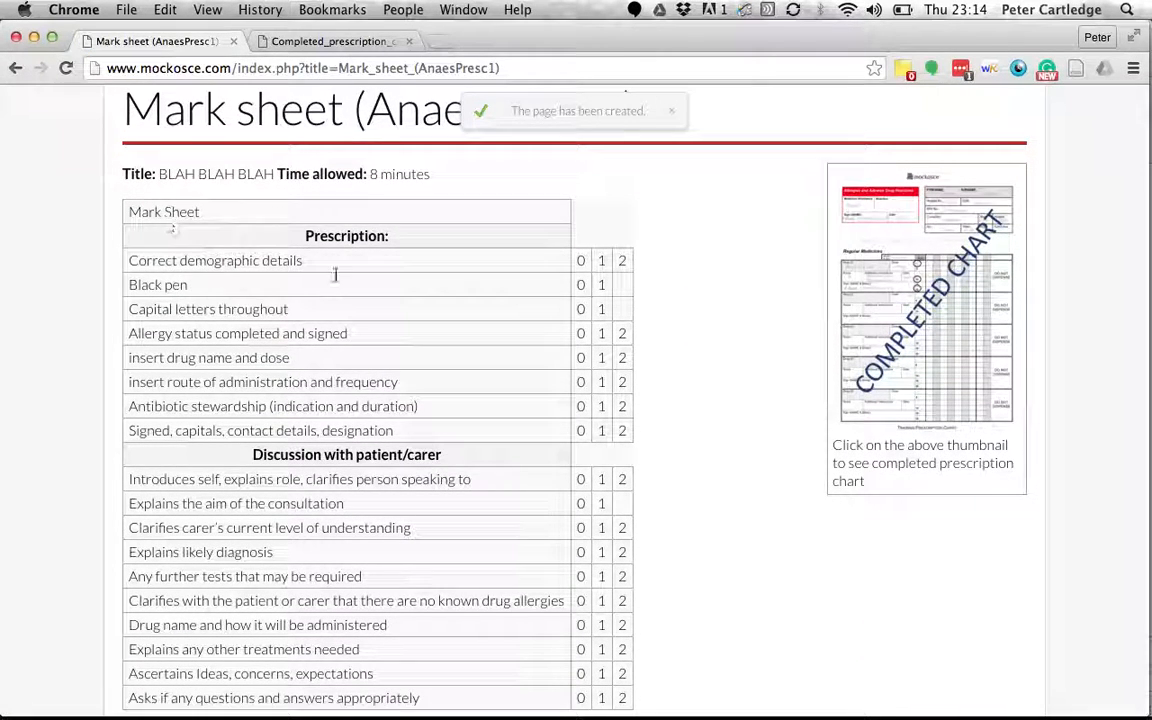
{"action": "left_click", "coordinate": [905, 313]}
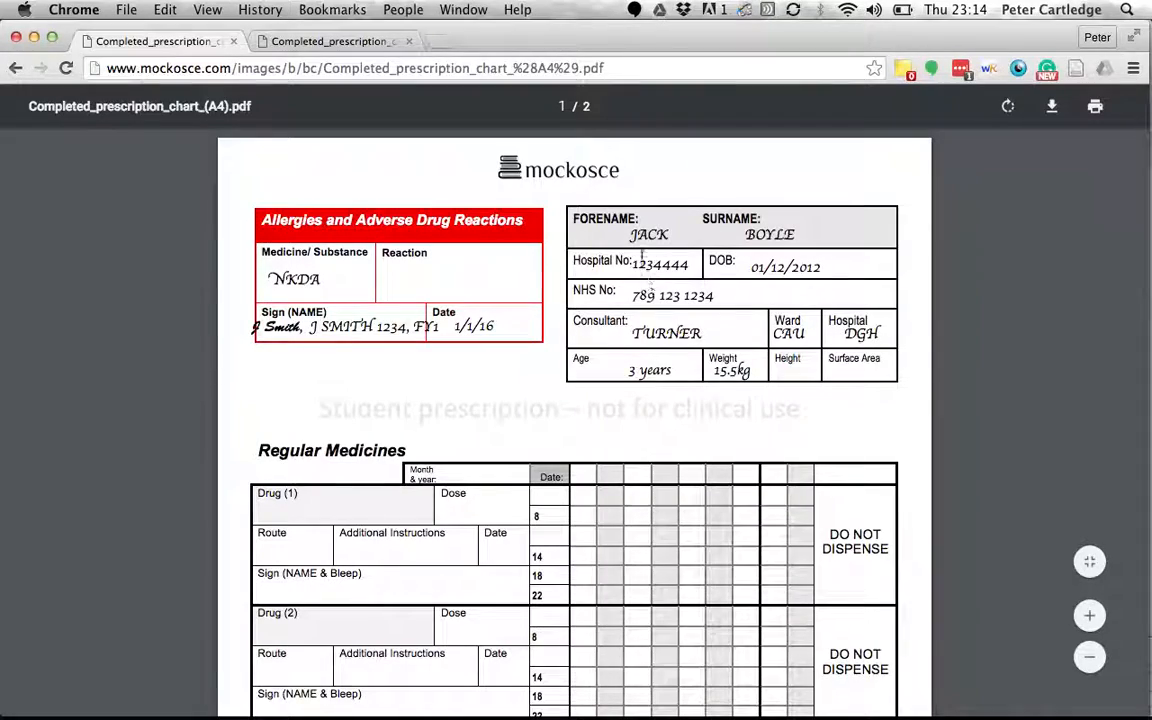
{"action": "scroll", "coordinate": [797, 231], "scroll_direction": "down", "scroll_amount": 10}
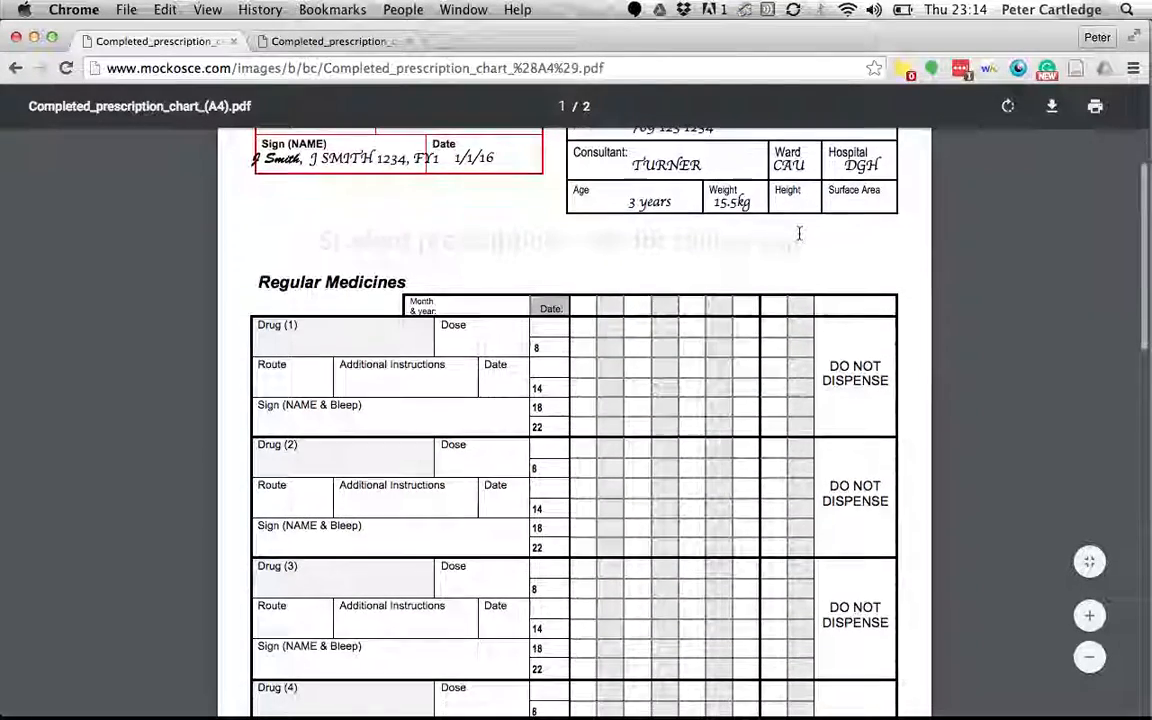
{"action": "scroll", "coordinate": [799, 233], "scroll_direction": "down", "scroll_amount": 6}
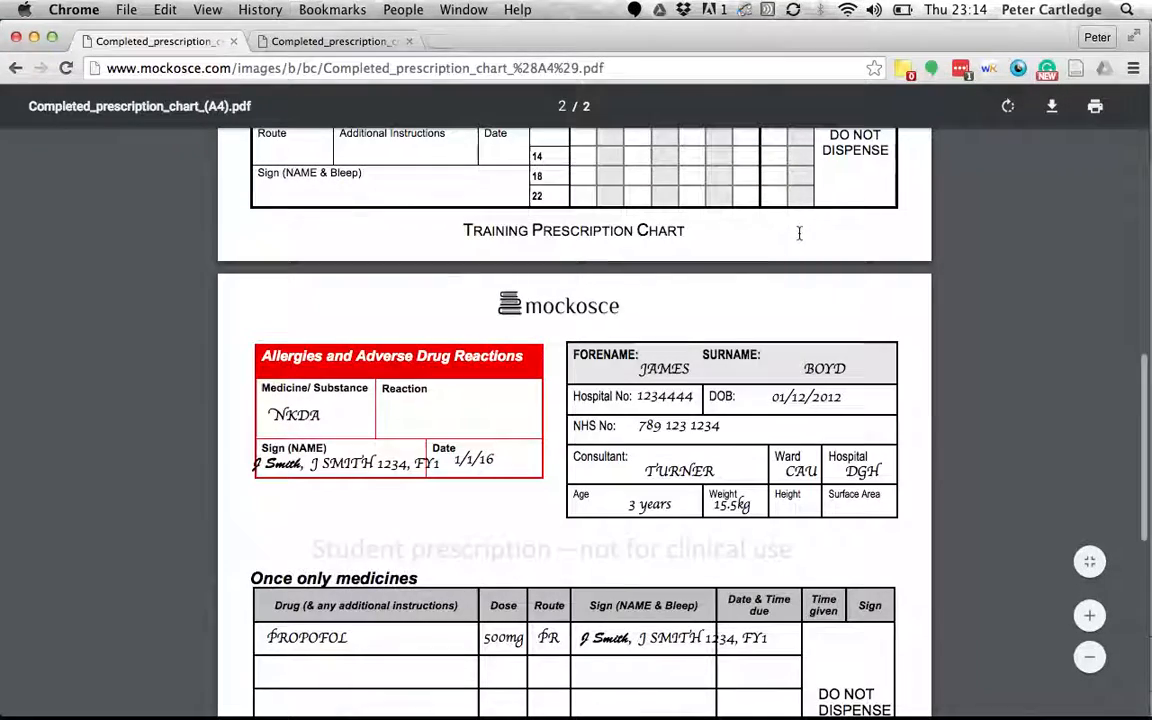
{"action": "scroll", "coordinate": [799, 233], "scroll_direction": "up", "scroll_amount": 10}
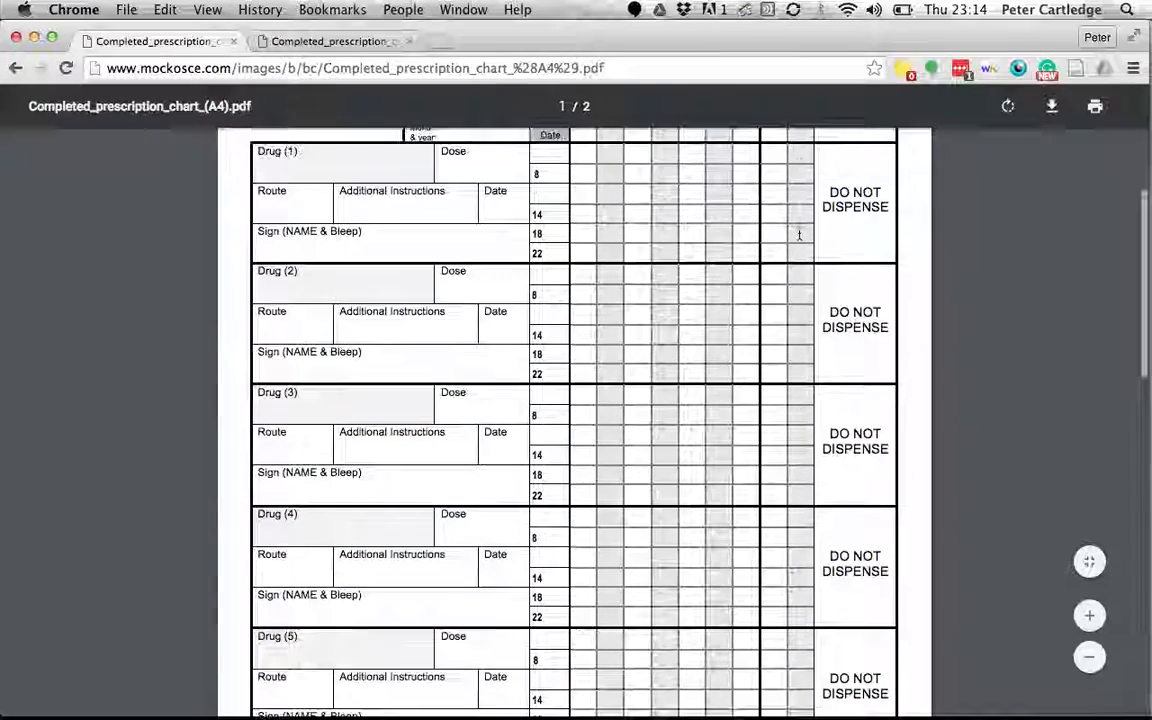
{"action": "scroll", "coordinate": [799, 233], "scroll_direction": "up", "scroll_amount": 6}
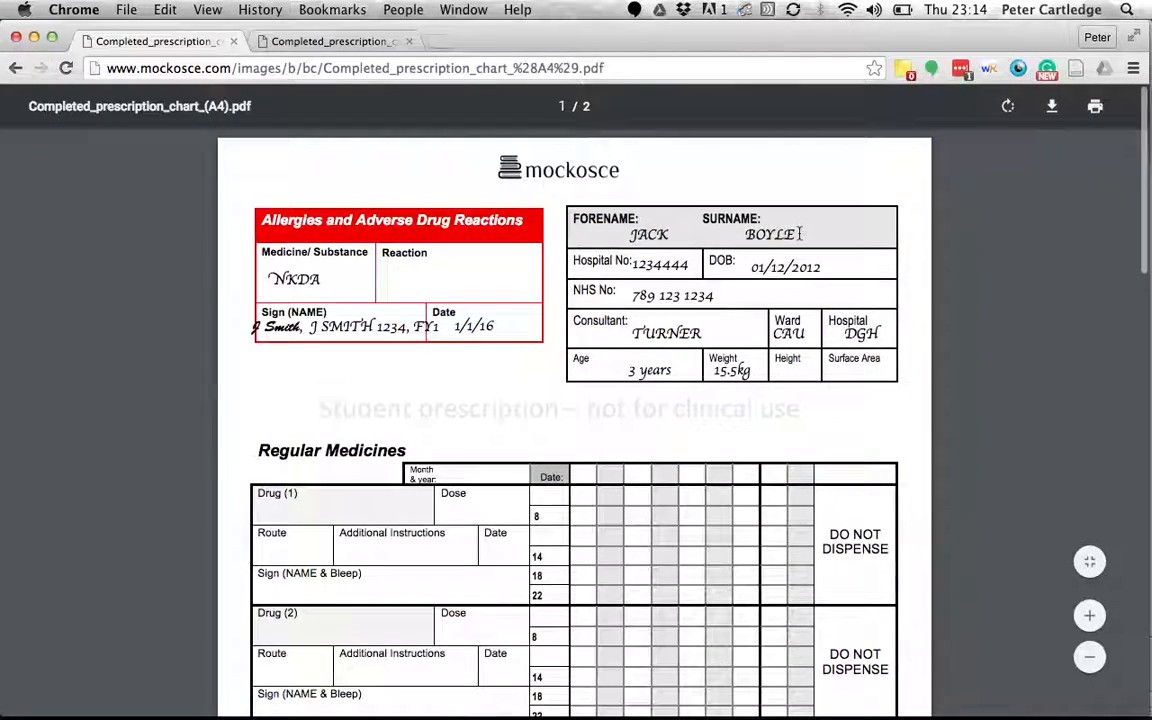
{"action": "scroll", "coordinate": [760, 323], "scroll_direction": "down", "scroll_amount": 8}
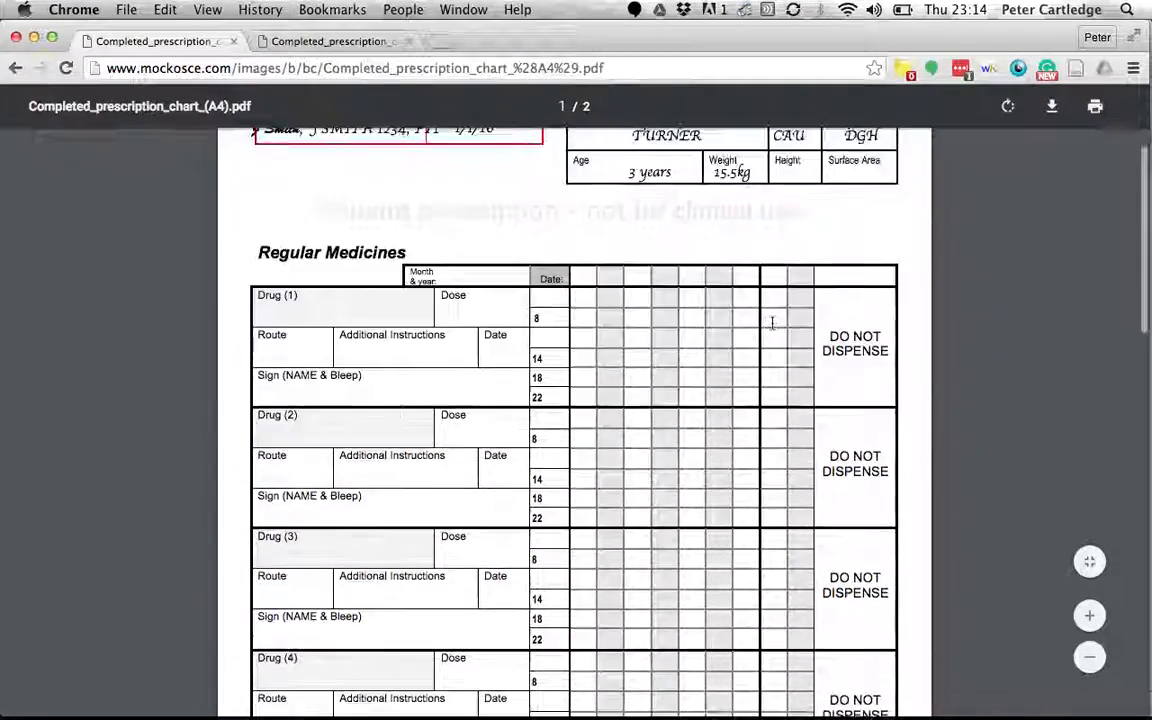
{"action": "scroll", "coordinate": [772, 322], "scroll_direction": "down", "scroll_amount": 5}
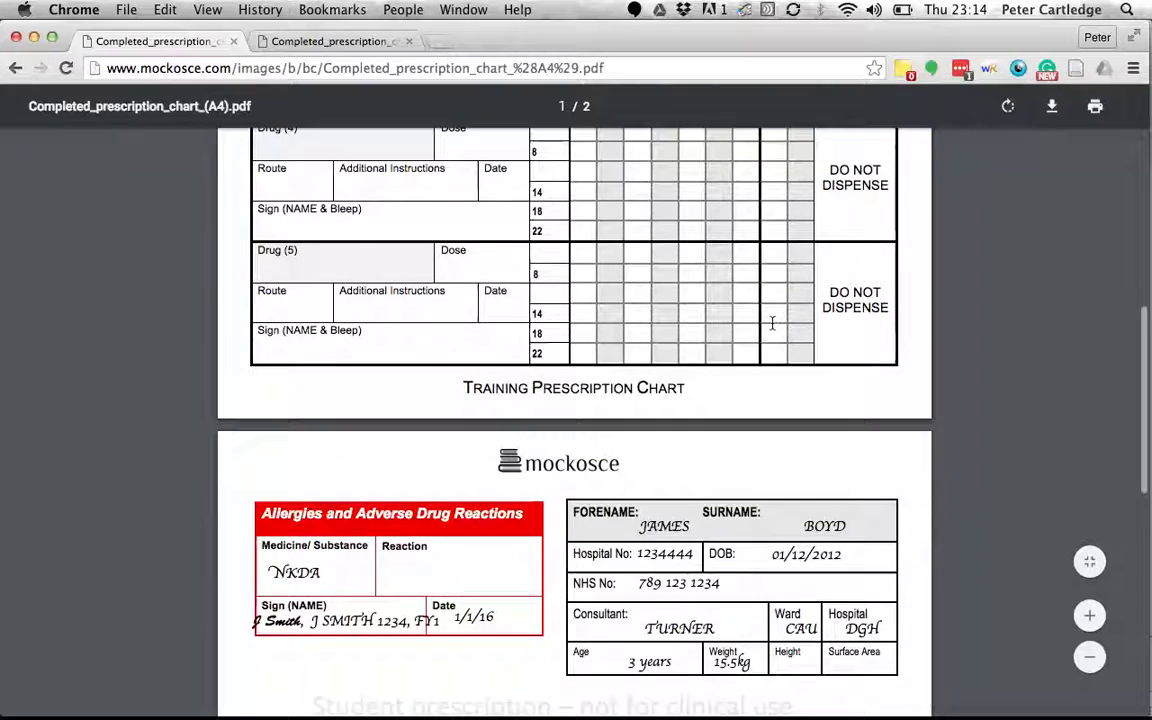
{"action": "scroll", "coordinate": [772, 322], "scroll_direction": "up", "scroll_amount": 3}
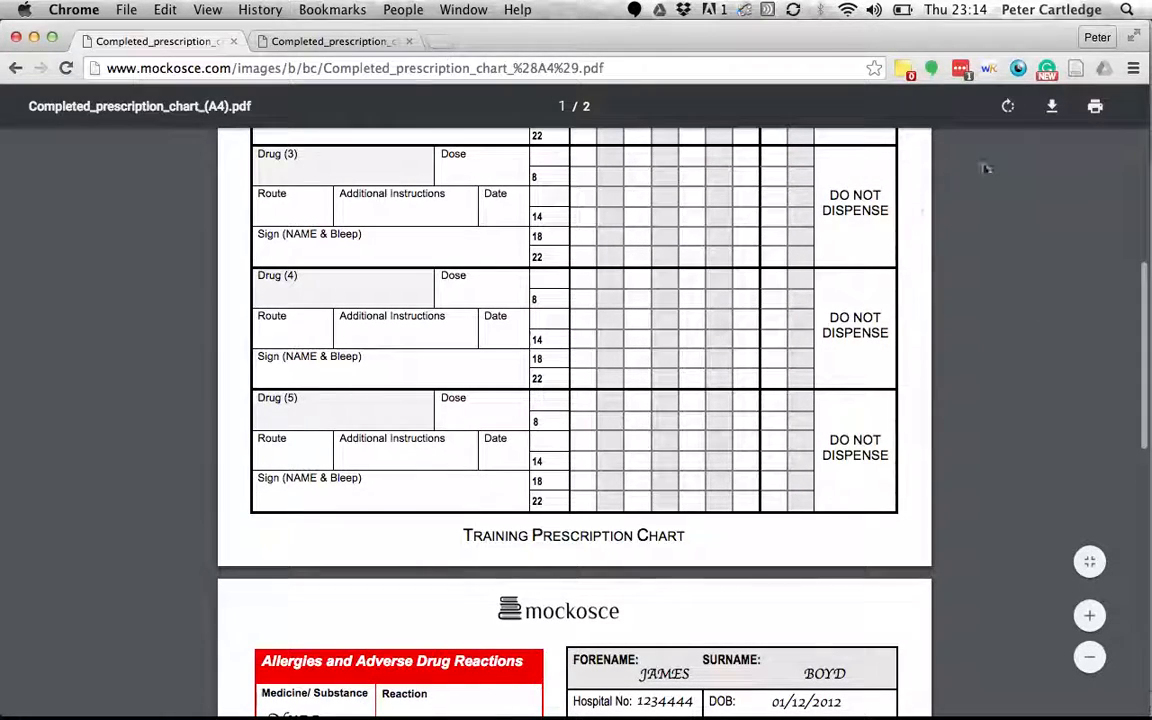